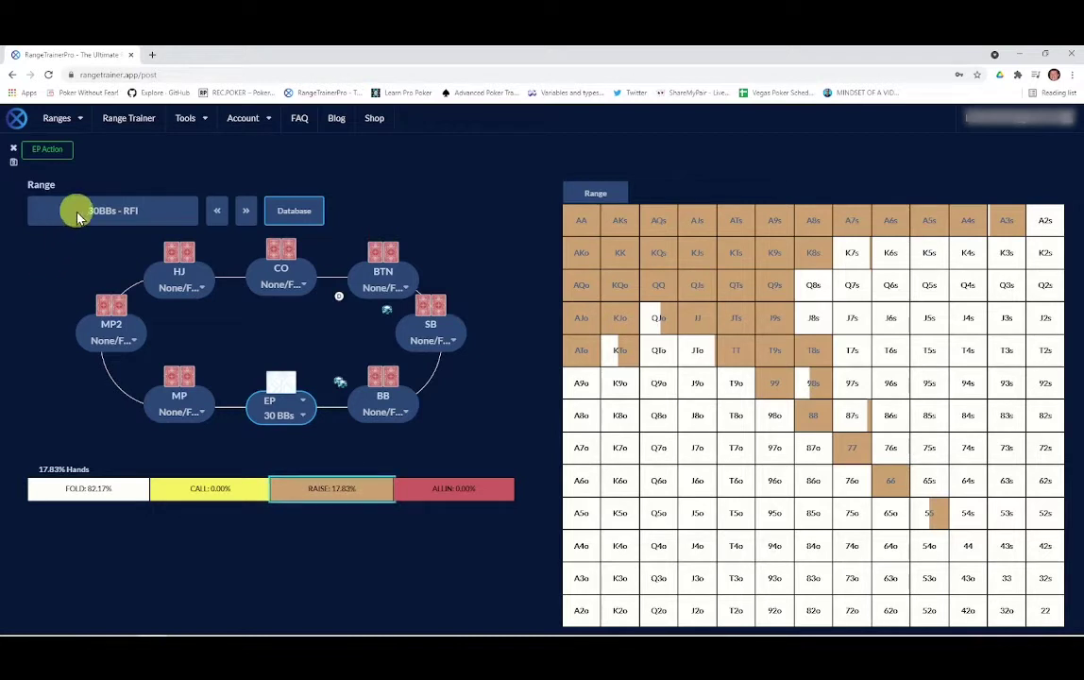
Open the Pre-Flop ranges page.
left_click(82, 122)
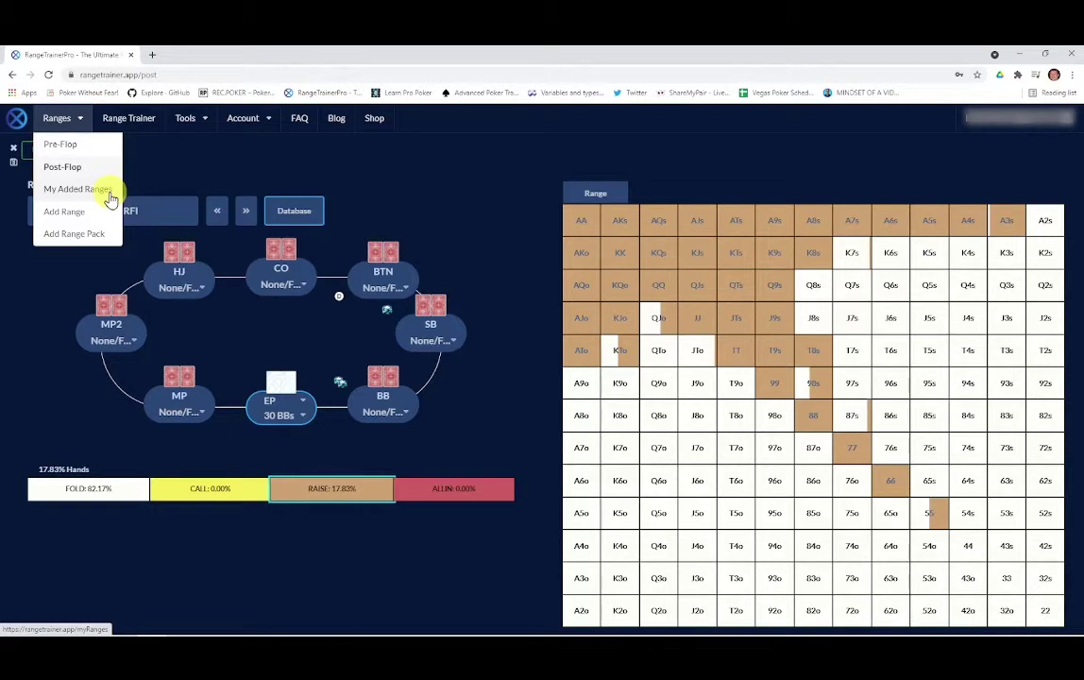
left_click(87, 147)
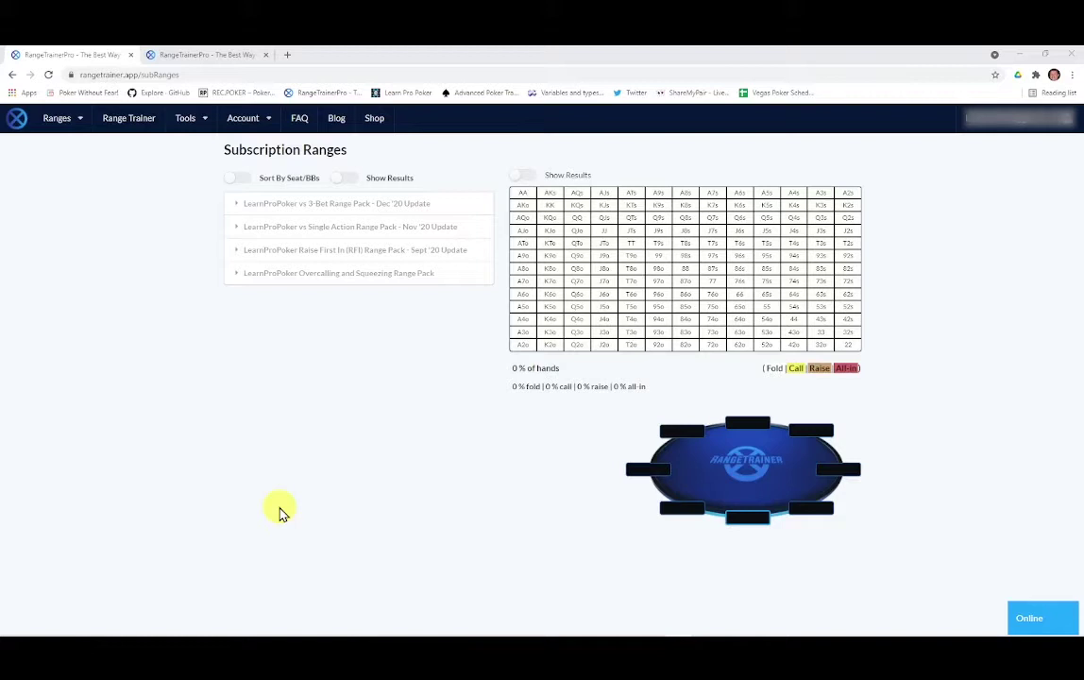
Open the account settings, check the Sounds options and submit the settings form.
left_click(1006, 128)
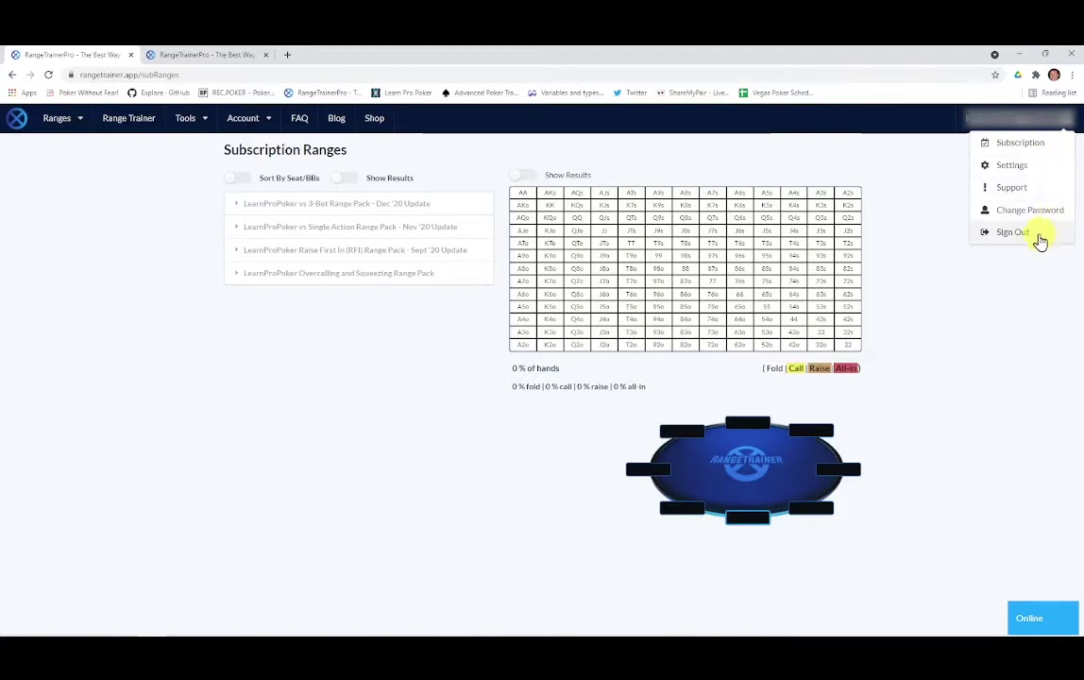
left_click(1011, 168)
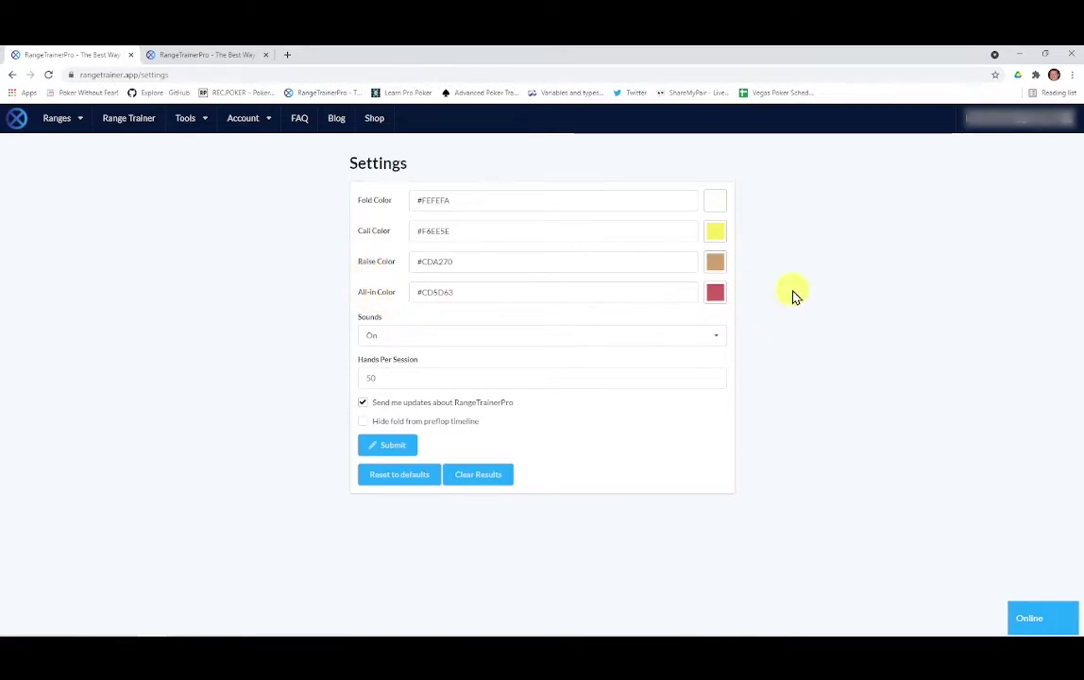
left_click(718, 338)
left_click(715, 339)
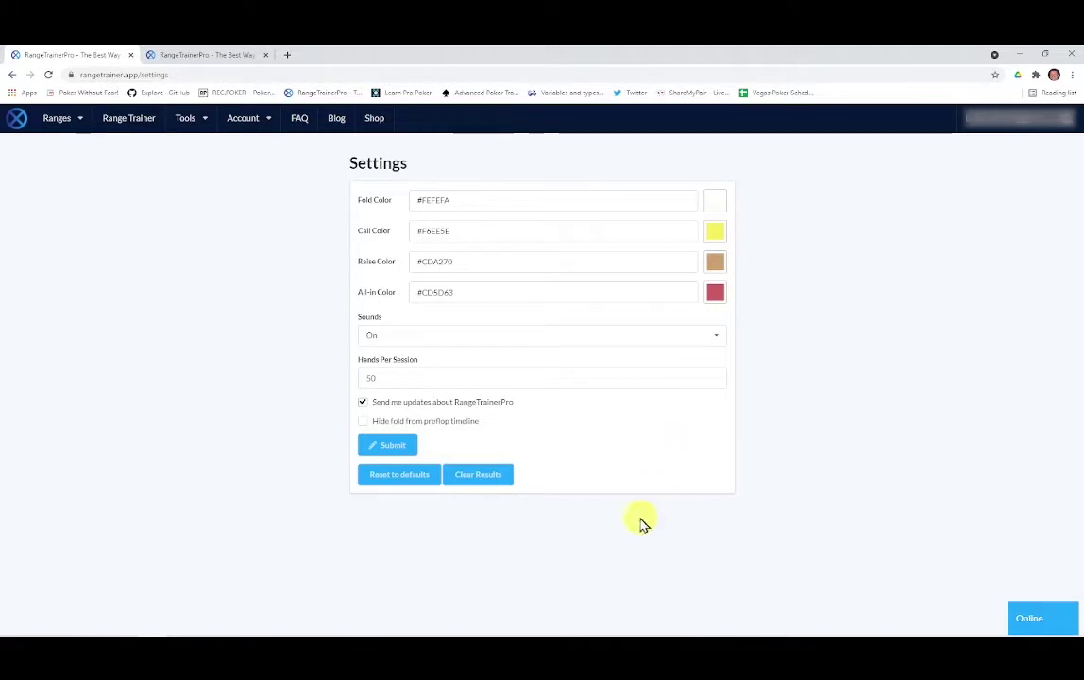
left_click(386, 454)
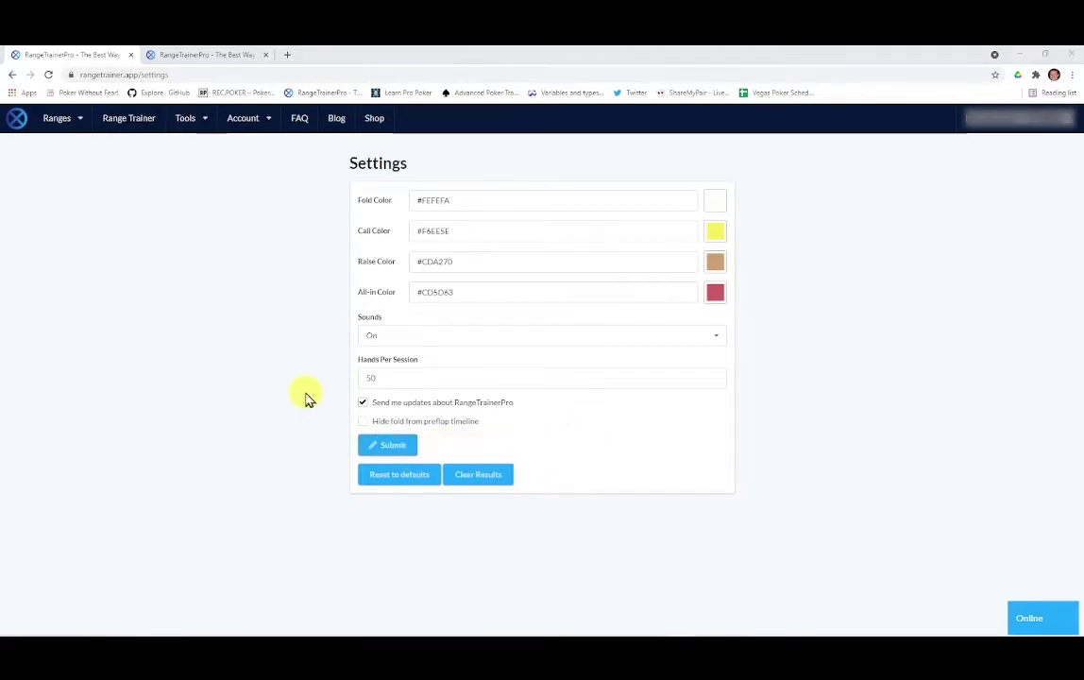
Open the Subscription Ranges and display the 80 BBs EP - RFI range from the LearnProPoker Raise First In (RFI) Range Pack.
left_click(81, 121)
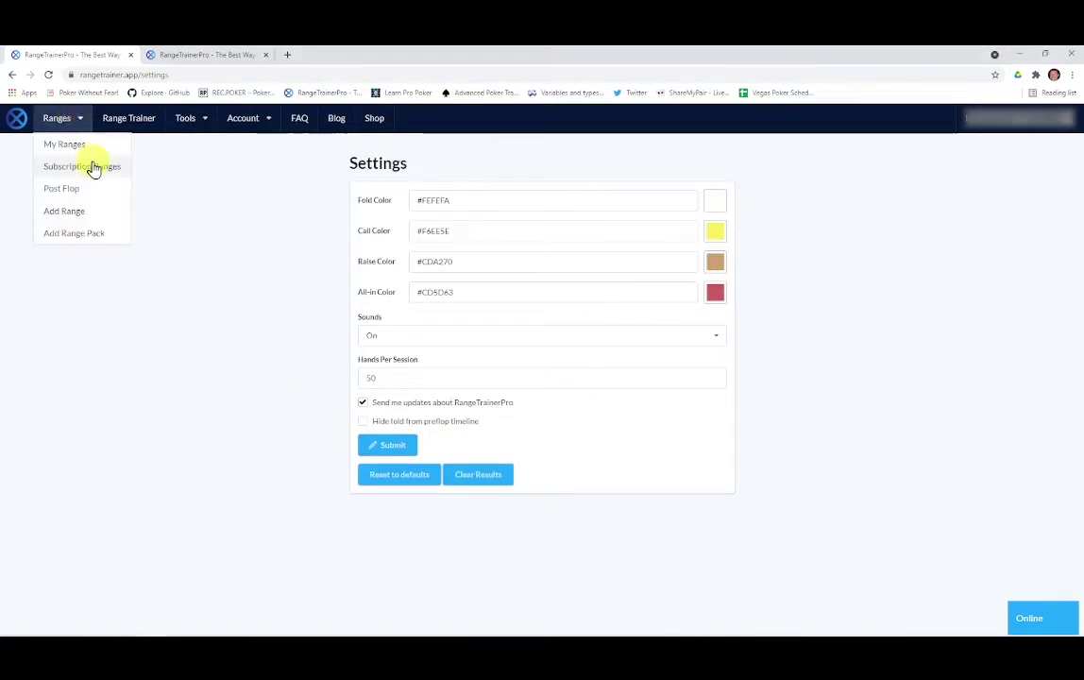
left_click(93, 167)
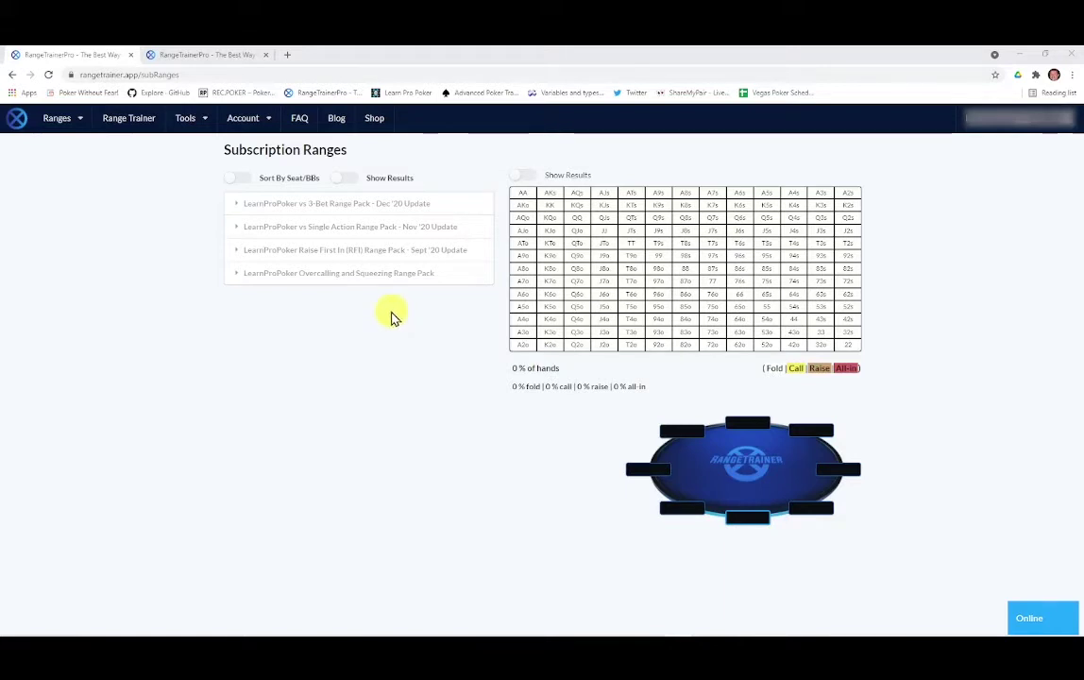
left_click(236, 255)
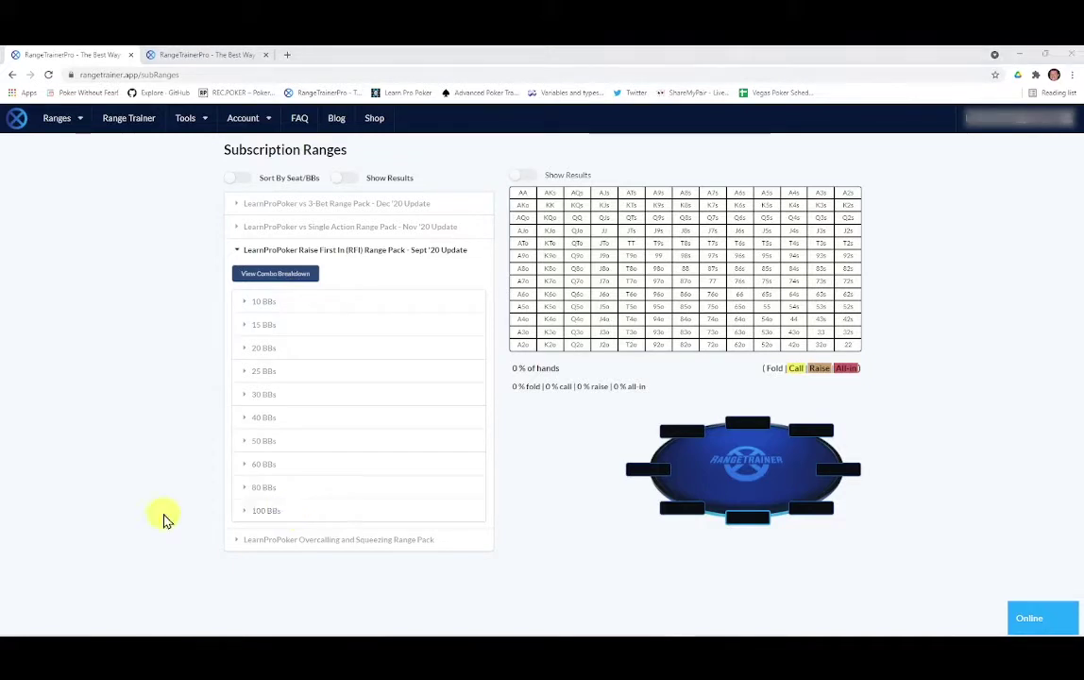
left_click(246, 491)
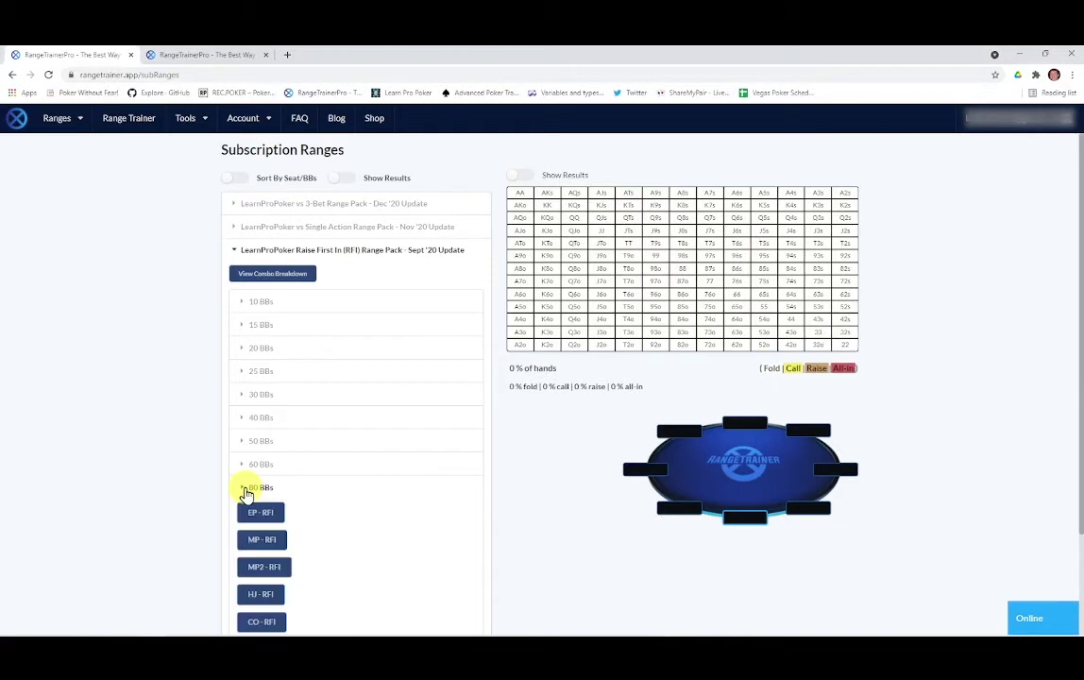
scroll(142, 483, "down", 1)
scroll(144, 482, "down", 1)
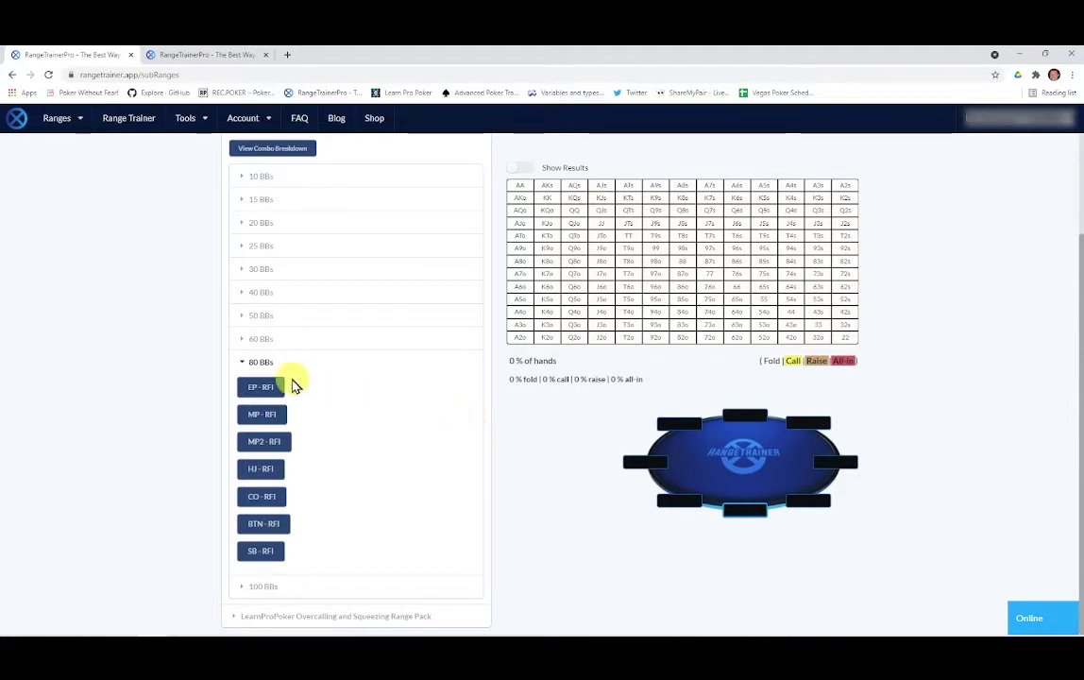
left_click(261, 394)
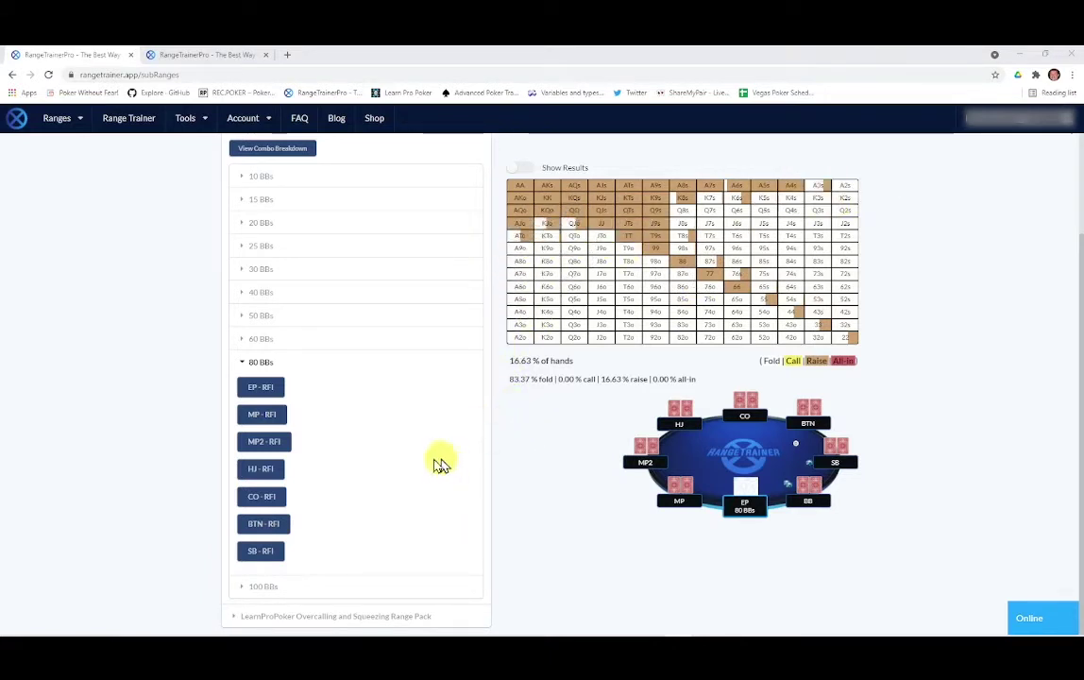
Display the 80 BBs RFI ranges for MP, MP2, HJ, CO, BTN and SB one after another.
left_click(261, 425)
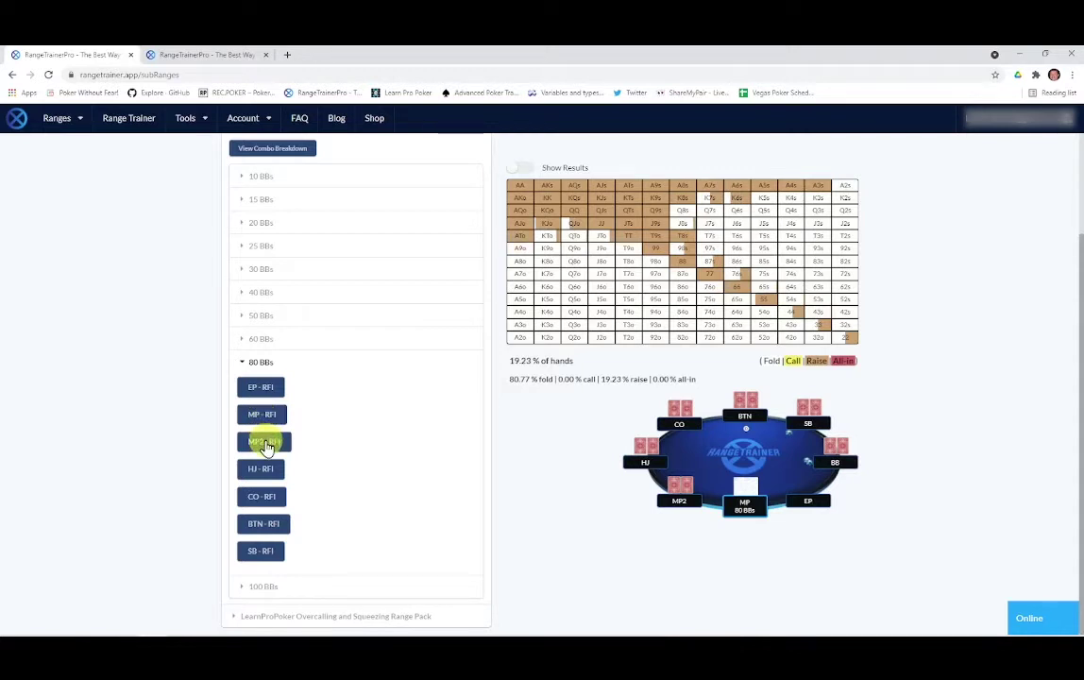
left_click(265, 444)
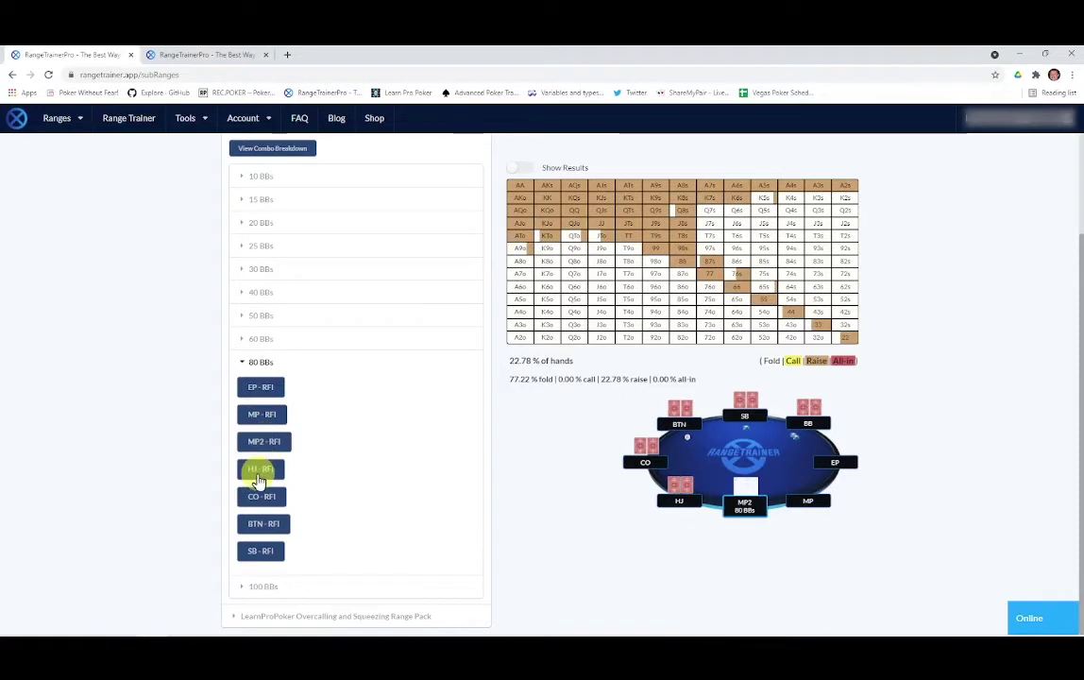
left_click(260, 472)
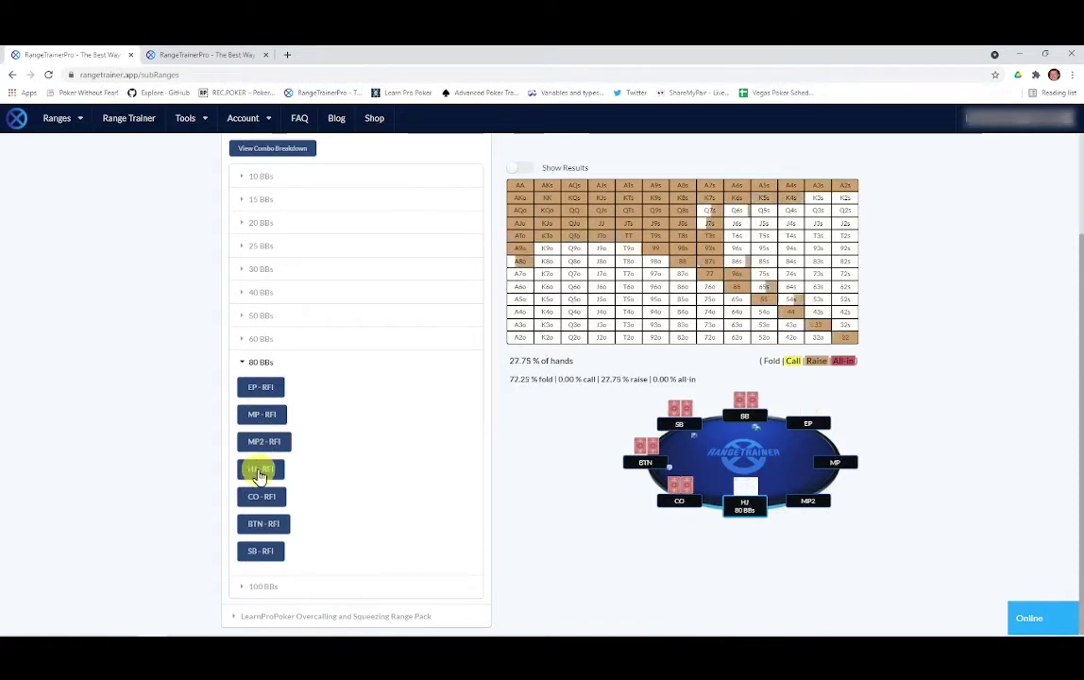
left_click(261, 499)
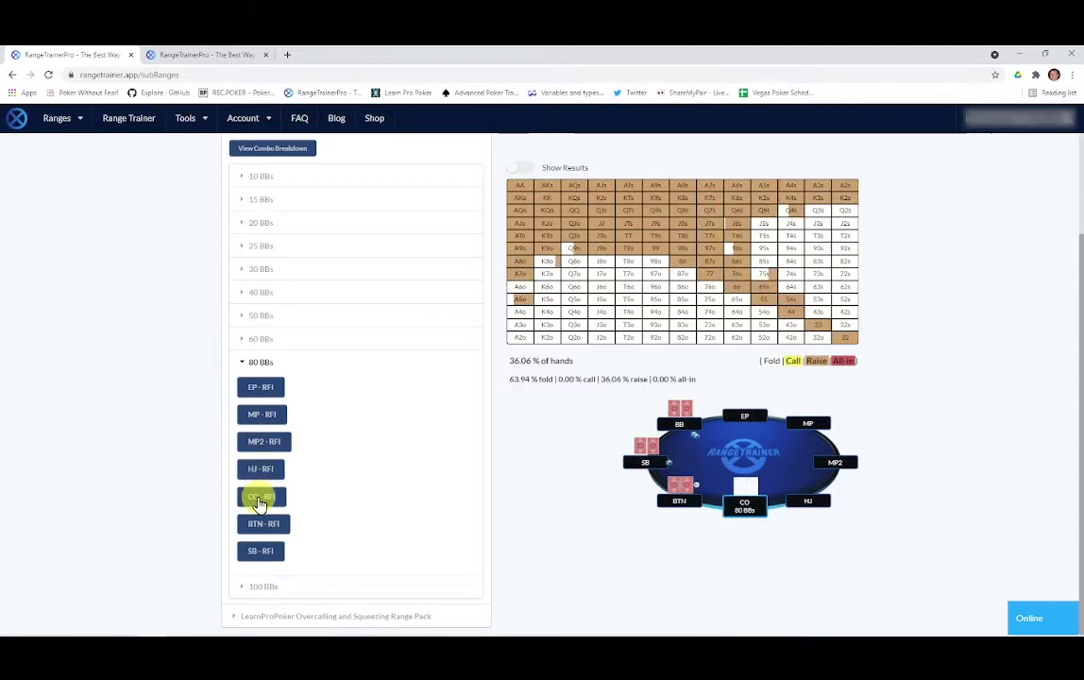
left_click(259, 526)
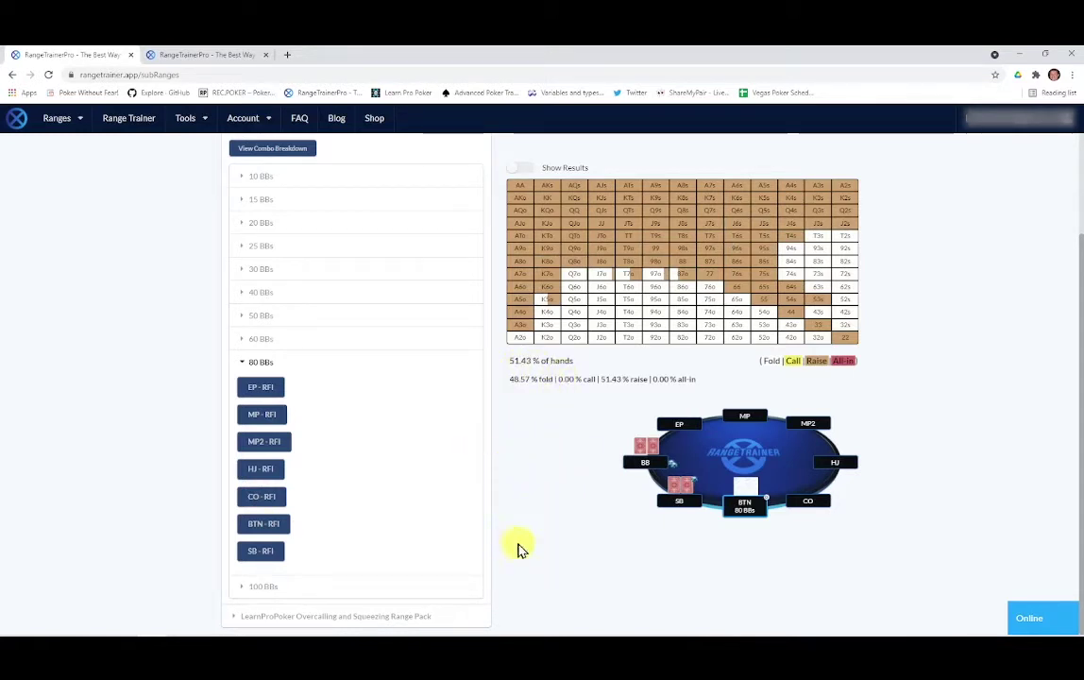
left_click(262, 555)
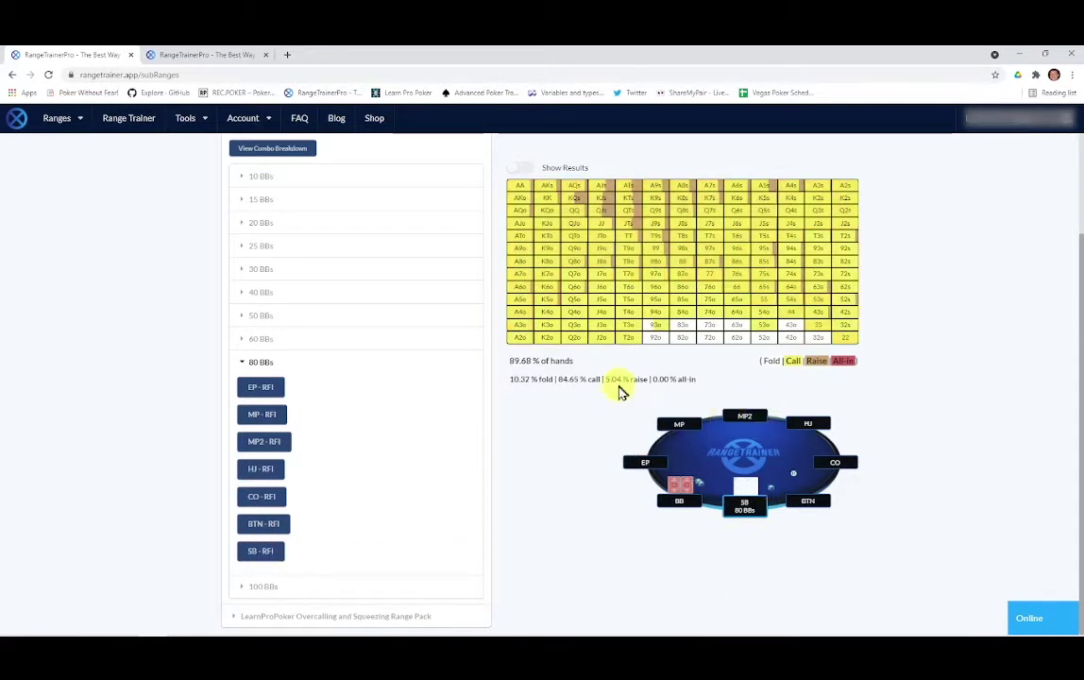
mouse_move(603, 298)
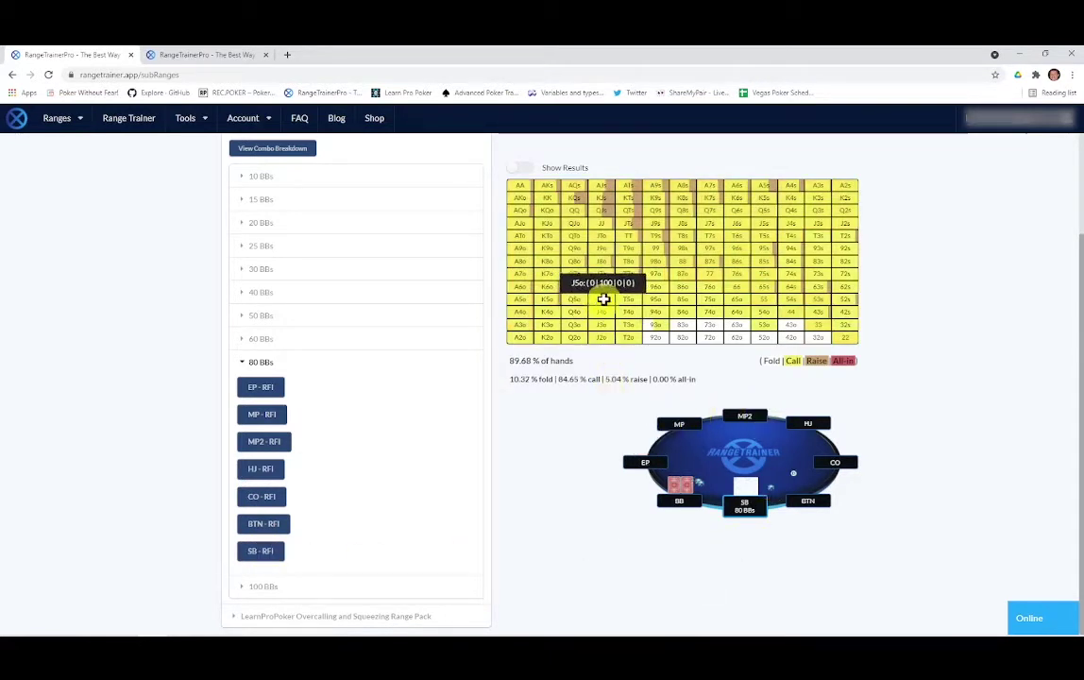
mouse_move(643, 186)
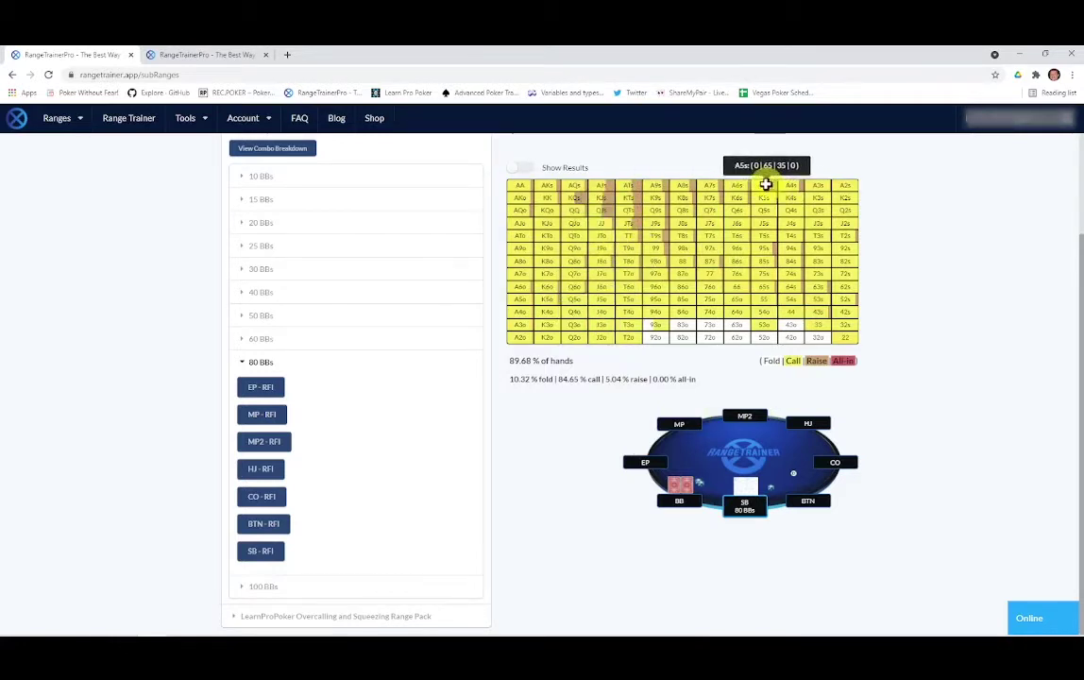
mouse_move(712, 186)
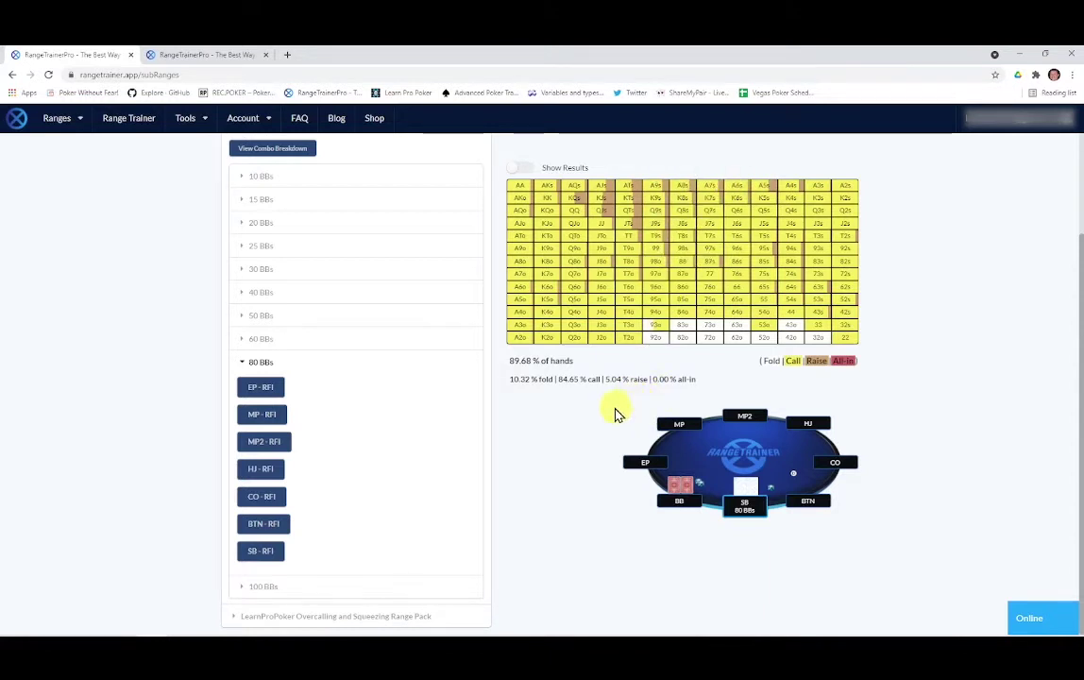
Go back to the EP - RFI range at 80 BBs to examine its hand grid.
left_click(258, 388)
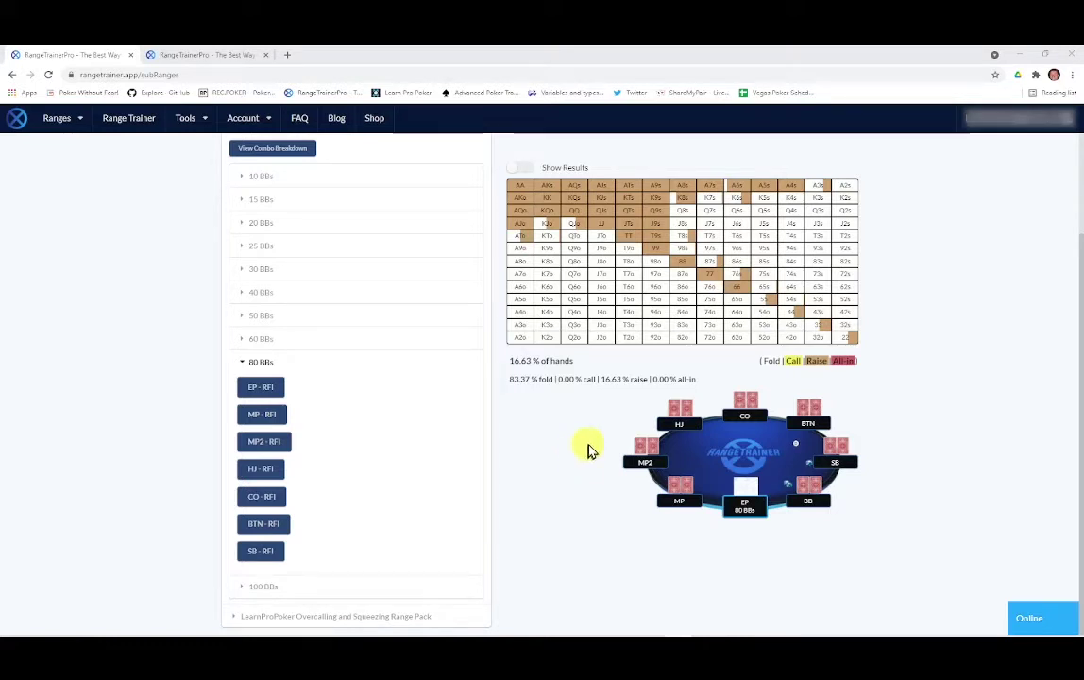
mouse_move(689, 238)
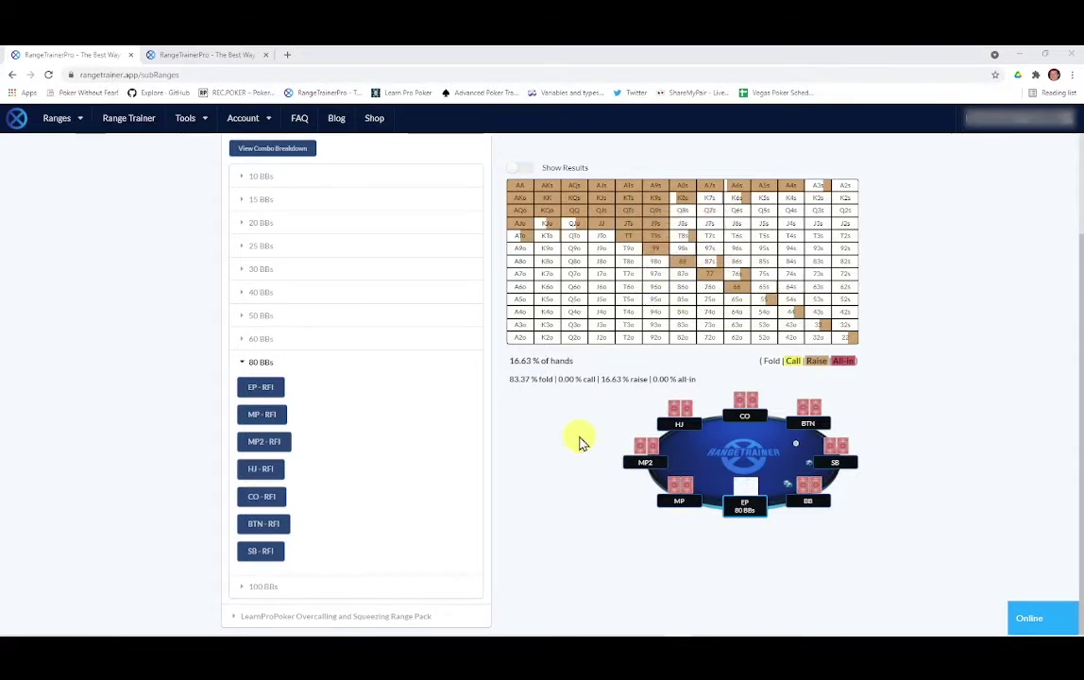
mouse_move(735, 186)
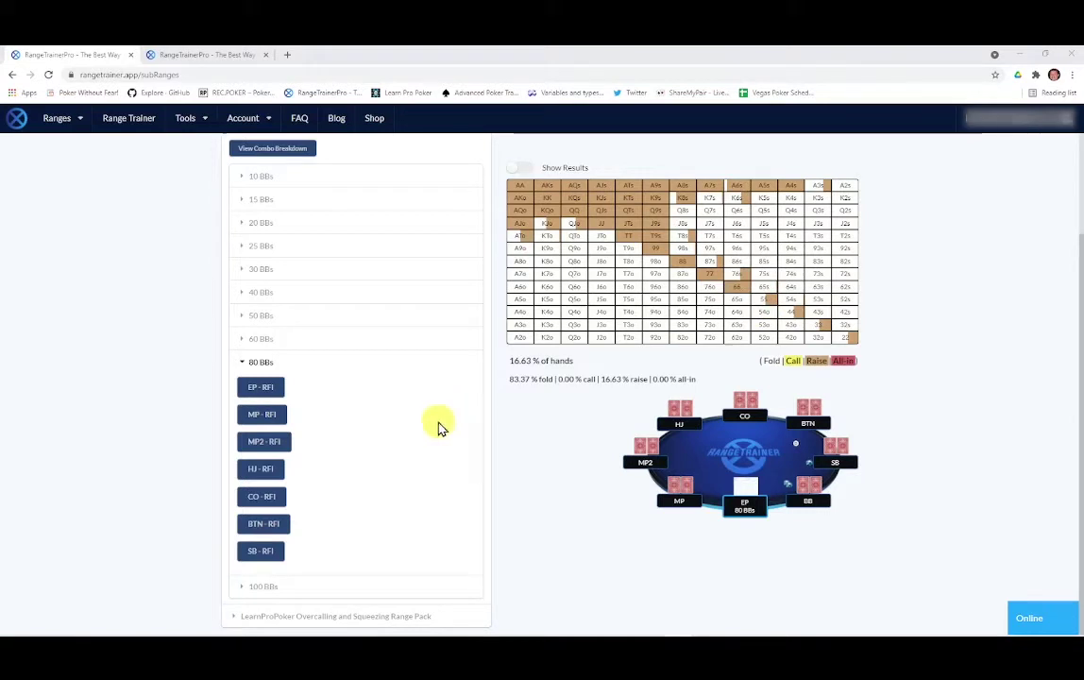
Turn on Sort By Seat/BBs for the range packs and expand the EP group in the RFI pack.
scroll(438, 425, "up", 2)
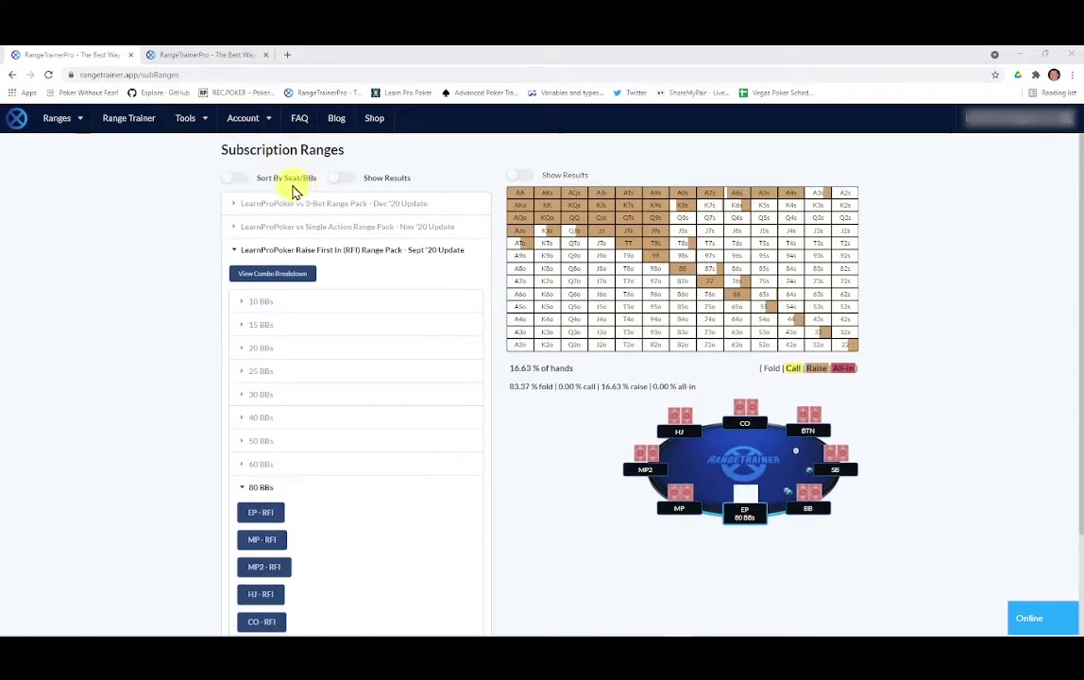
left_click(239, 184)
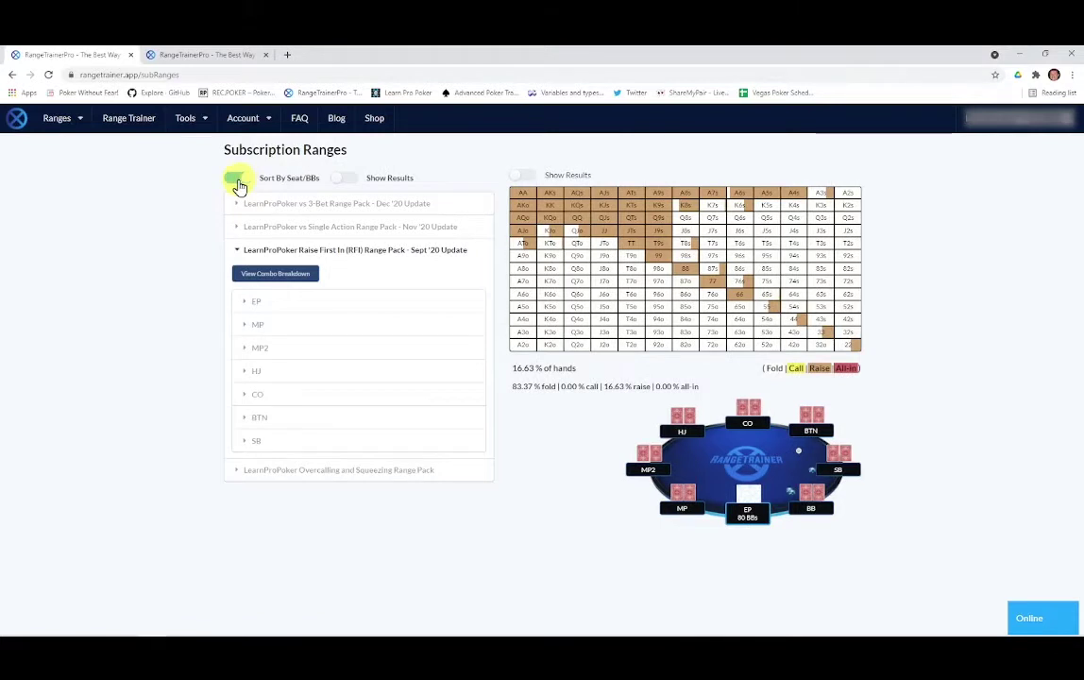
left_click(249, 303)
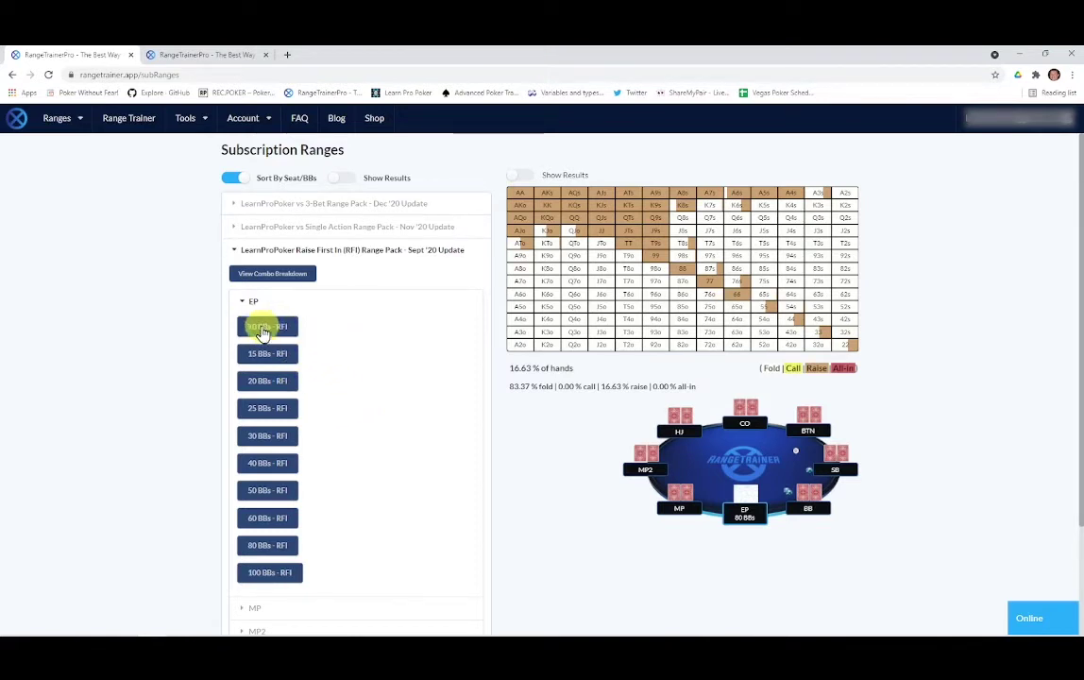
Compare the EP RFI ranges by displaying 100, 80, 60, 50, 40, 30, 25 and 20 BBs in turn.
left_click(268, 577)
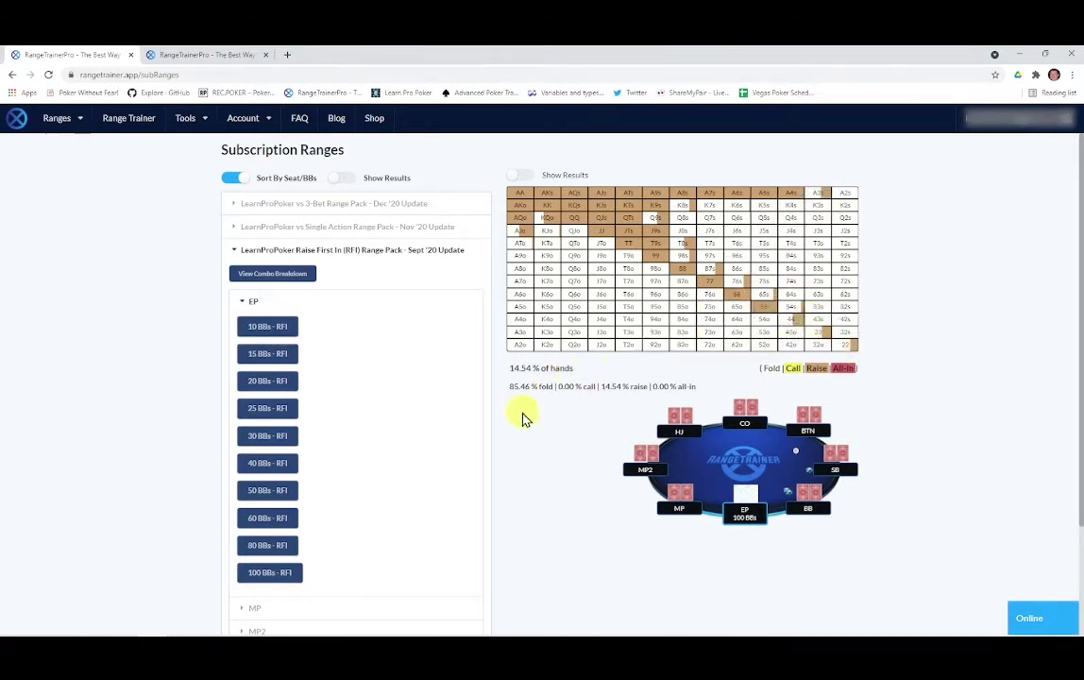
left_click(268, 546)
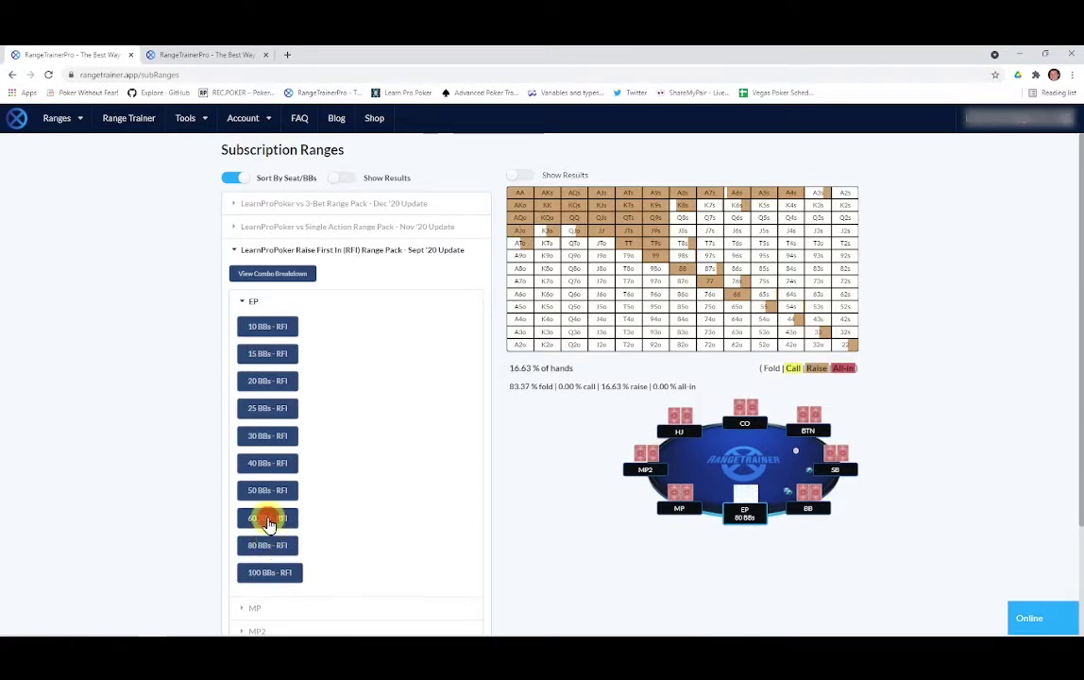
left_click(269, 521)
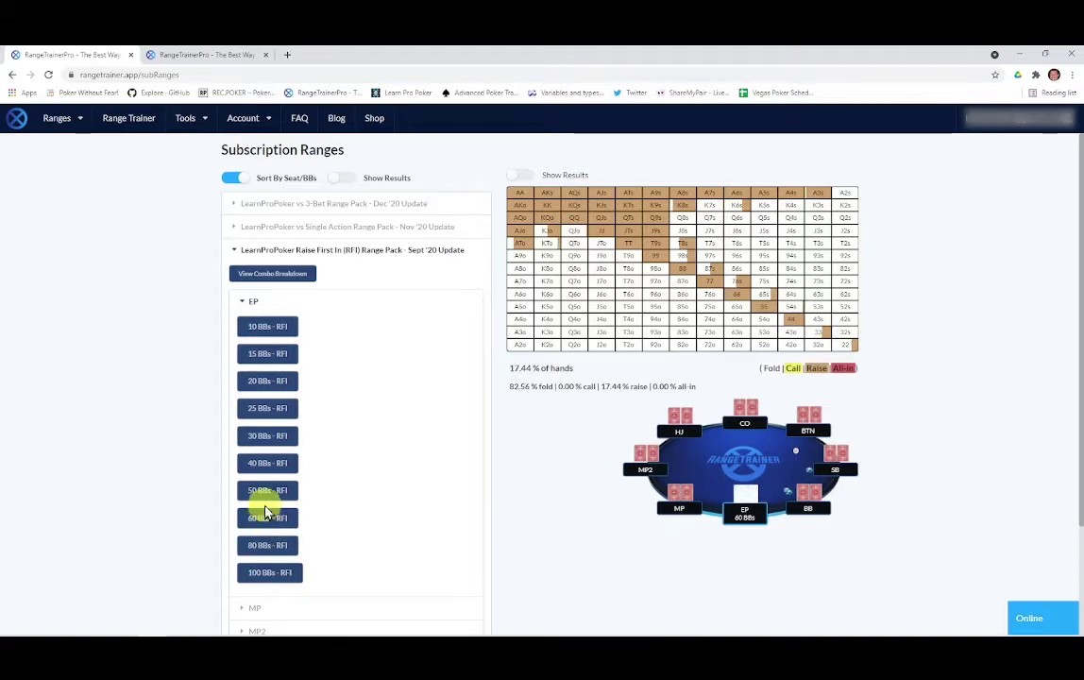
left_click(270, 494)
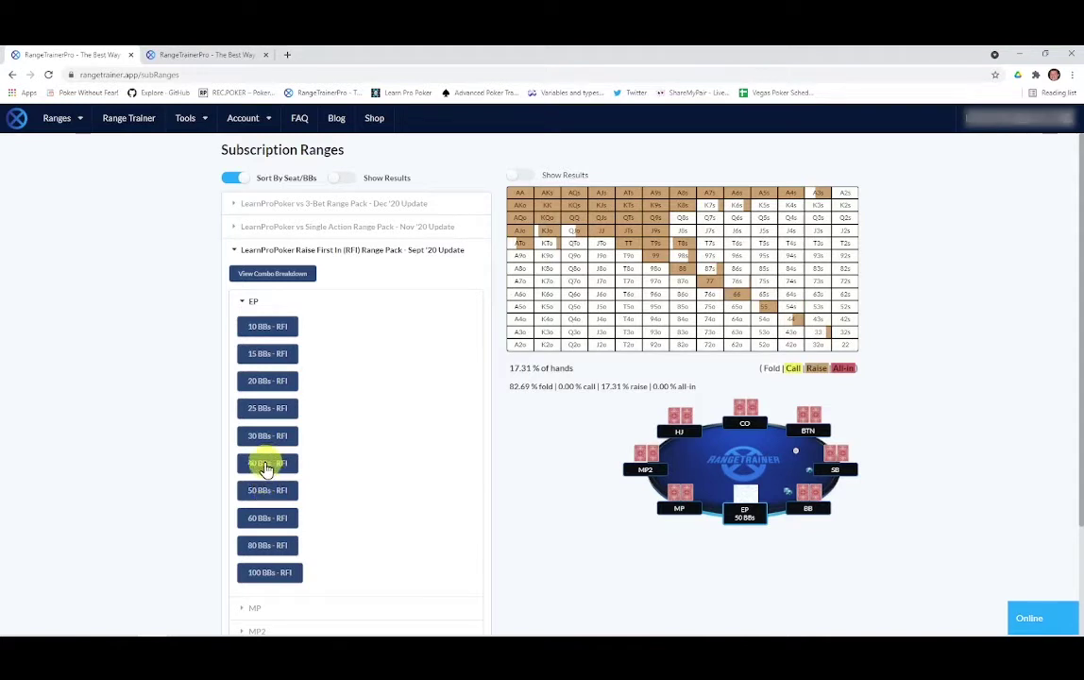
left_click(266, 464)
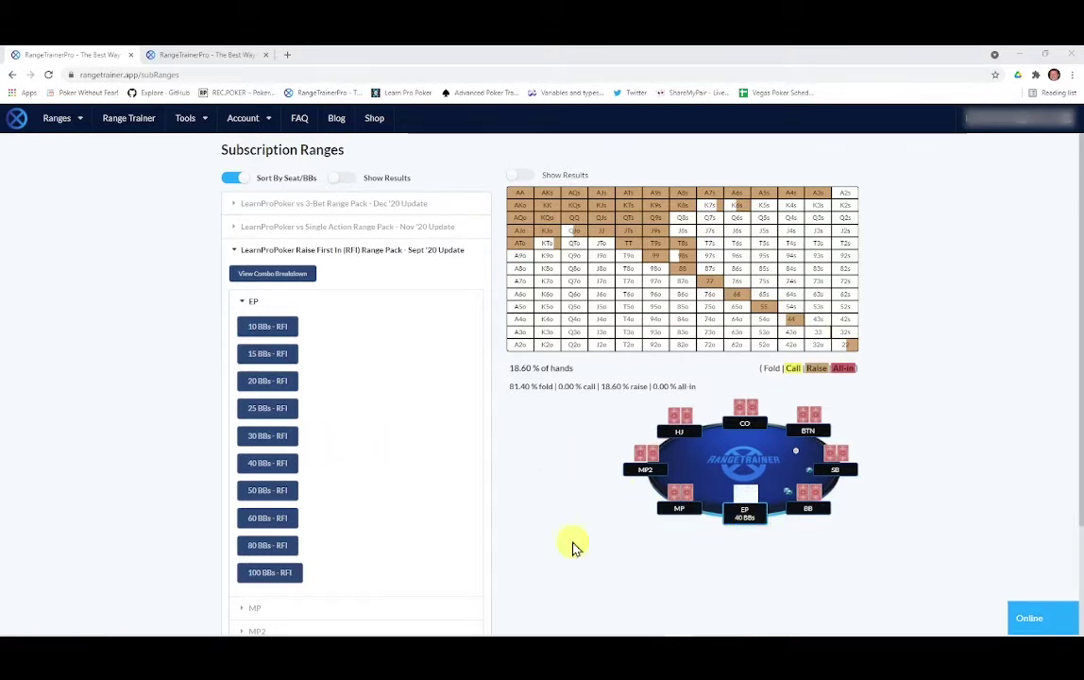
left_click(267, 437)
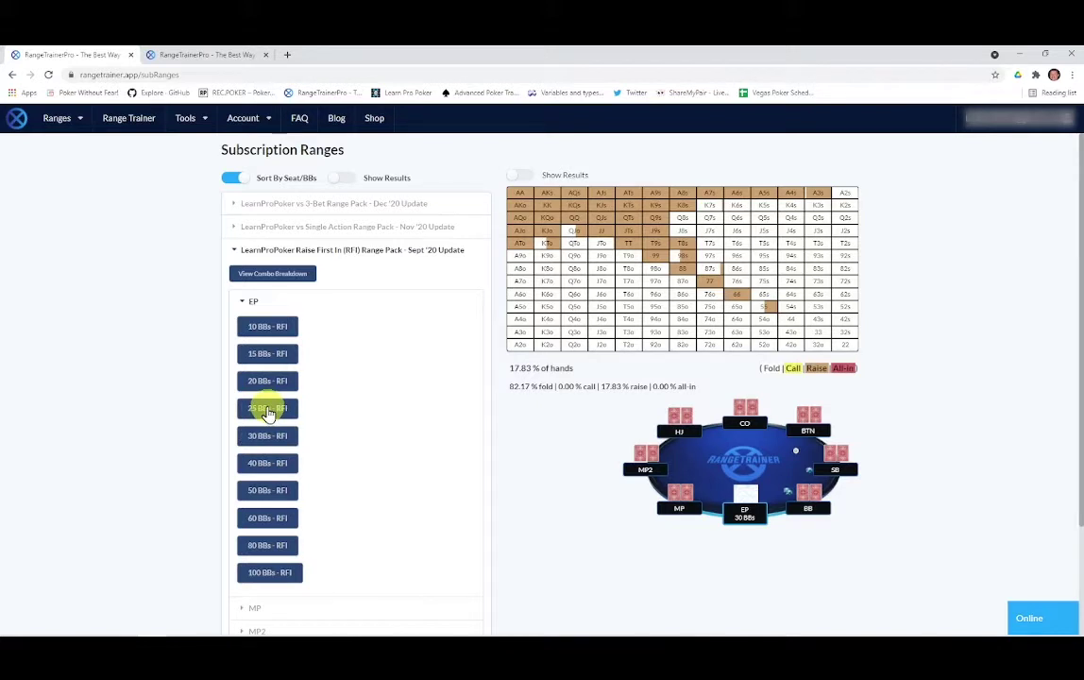
left_click(269, 409)
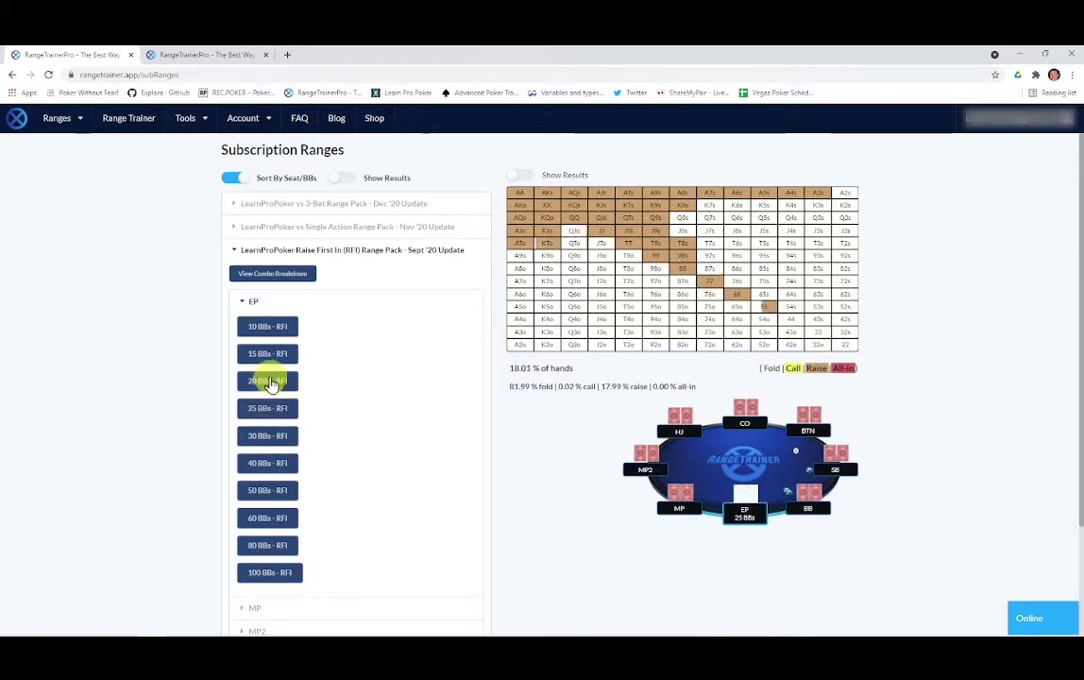
left_click(270, 382)
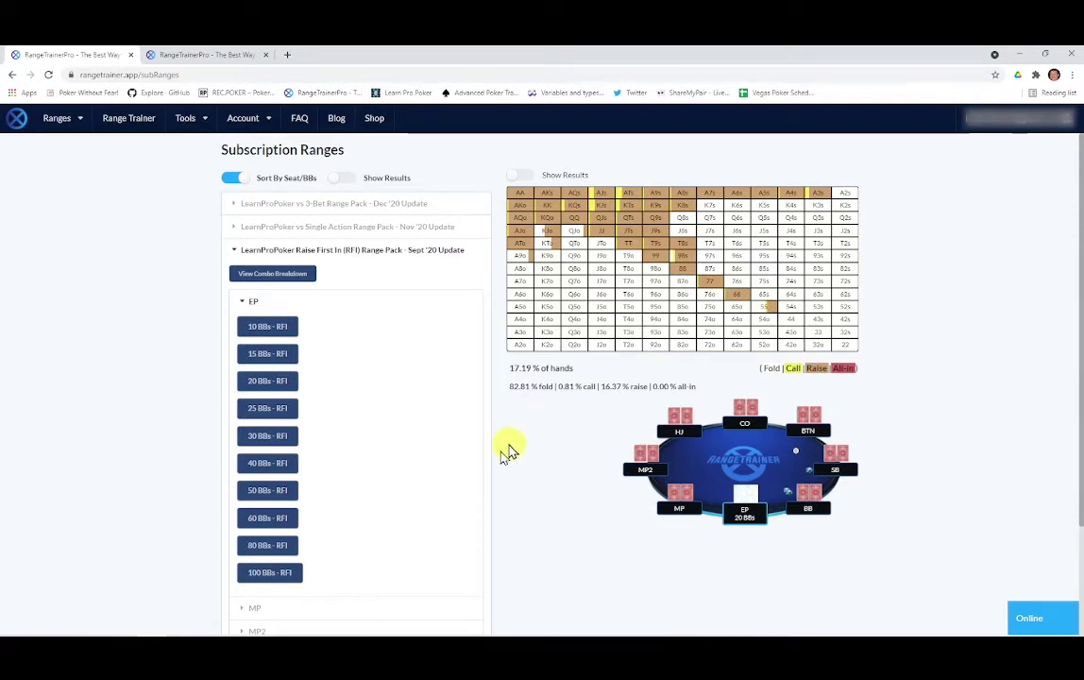
Display the EP RFI ranges at 15 BBs and 10 BBs, and turn off Sort By Seat/BBs.
left_click(269, 357)
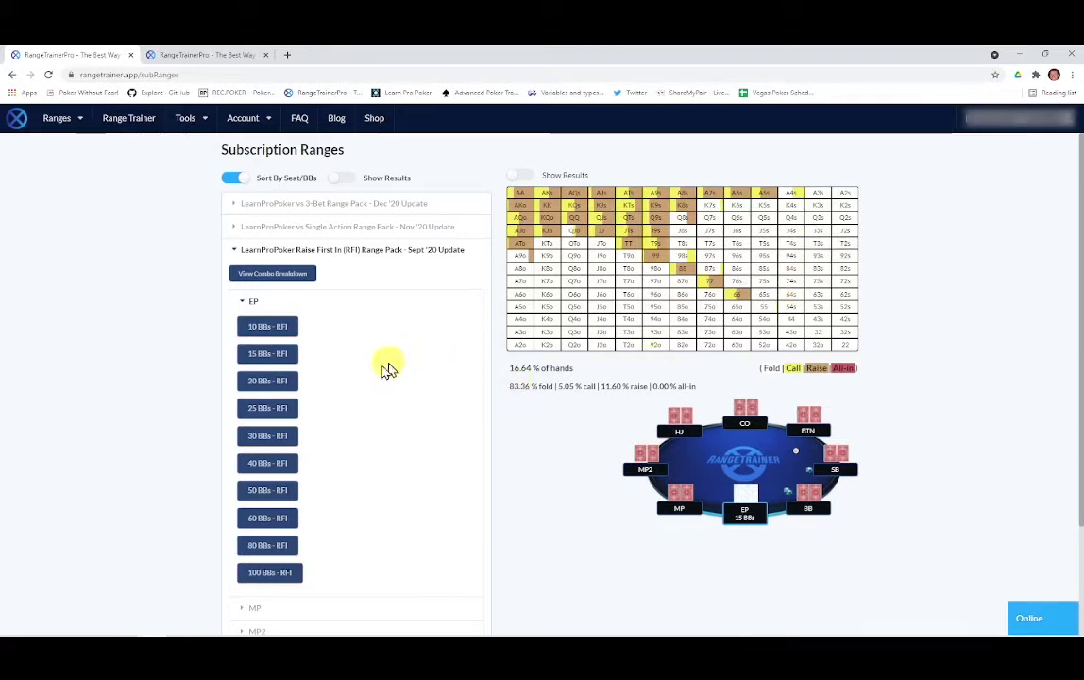
left_click(264, 329)
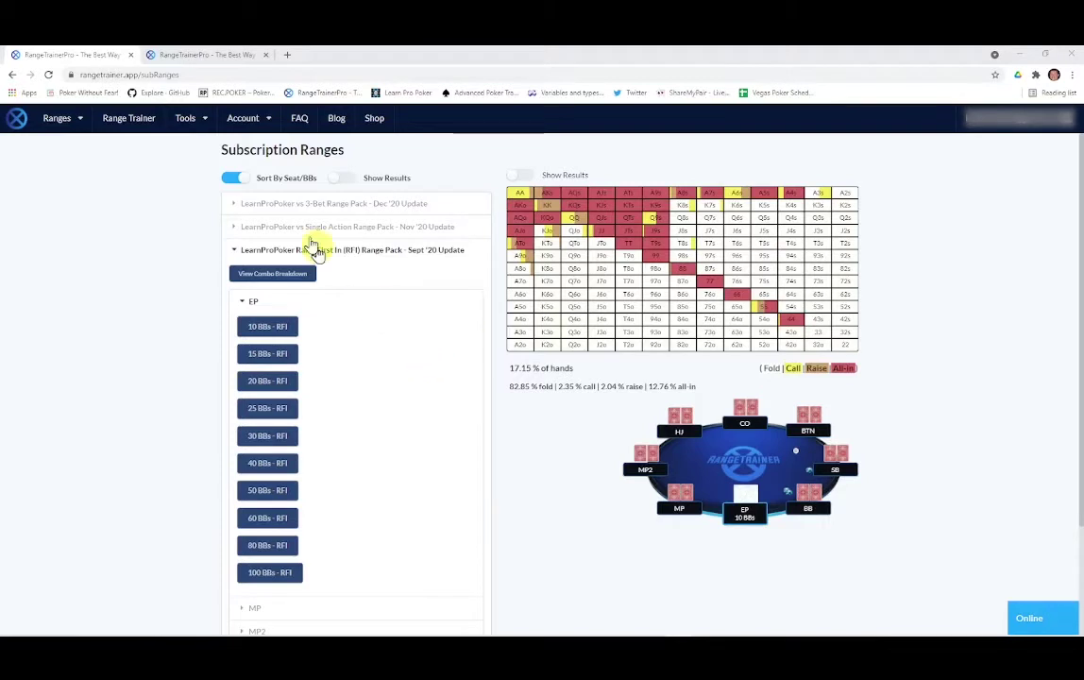
left_click(232, 179)
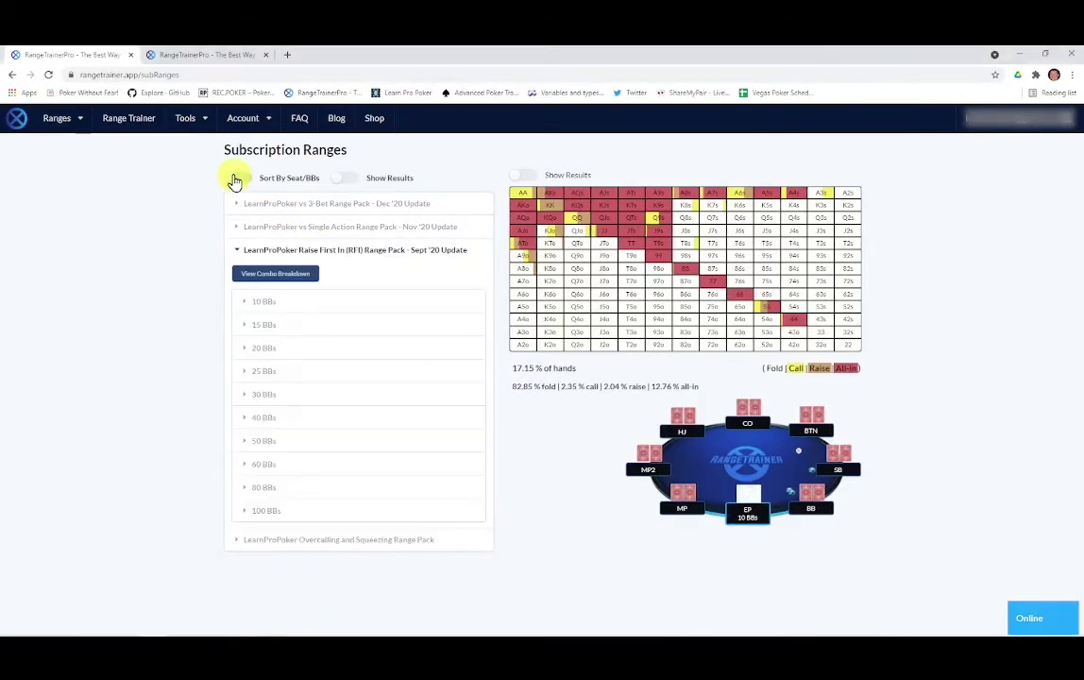
Open the RFI pack's combo breakdown and examine how 97s is played across seats and stack depths.
left_click(296, 276)
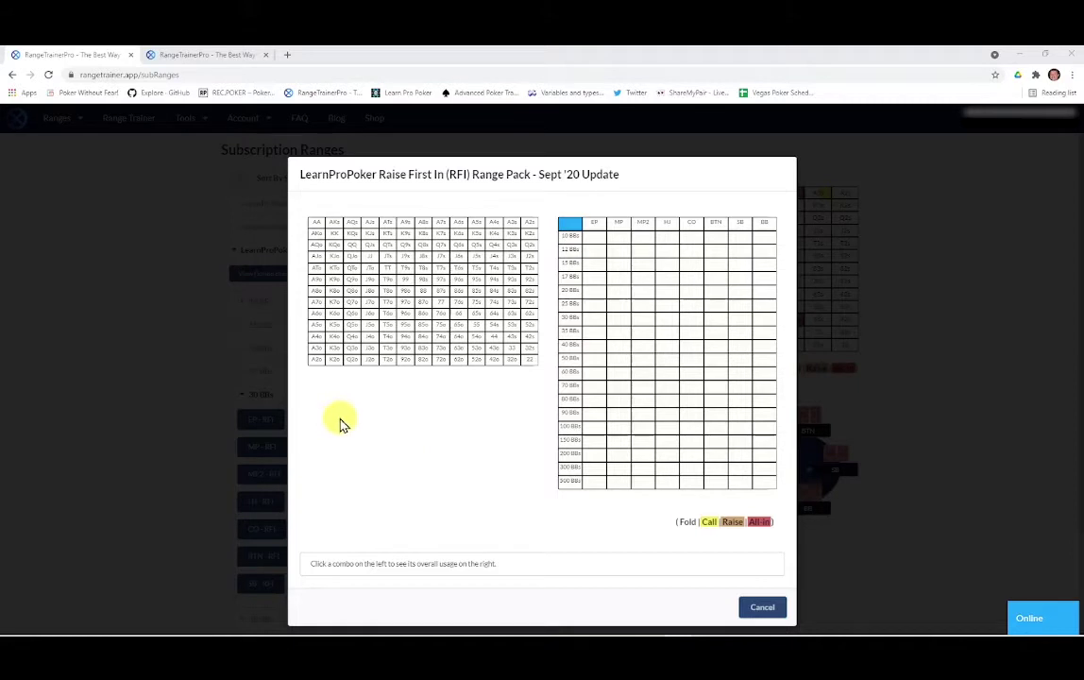
left_click(441, 280)
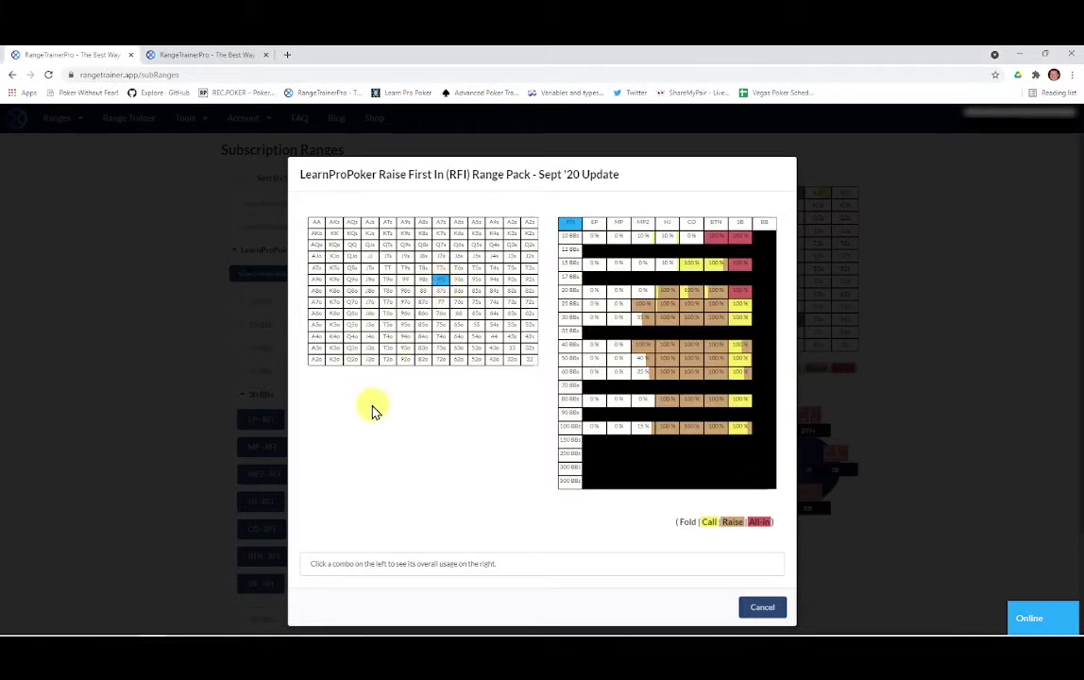
left_click(567, 230)
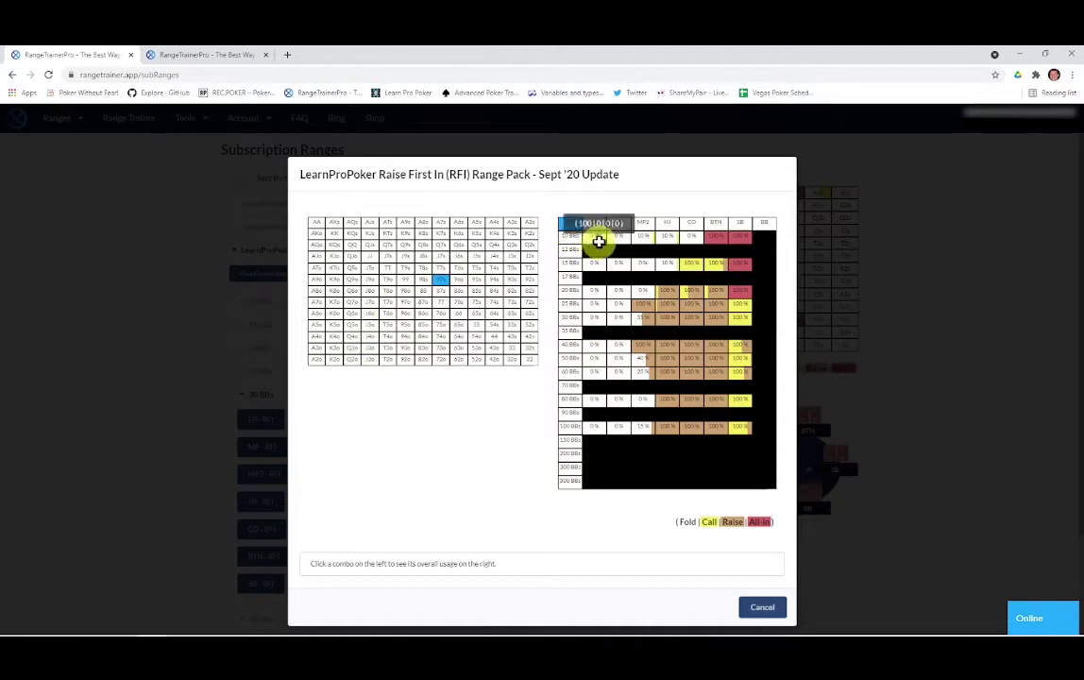
mouse_move(615, 233)
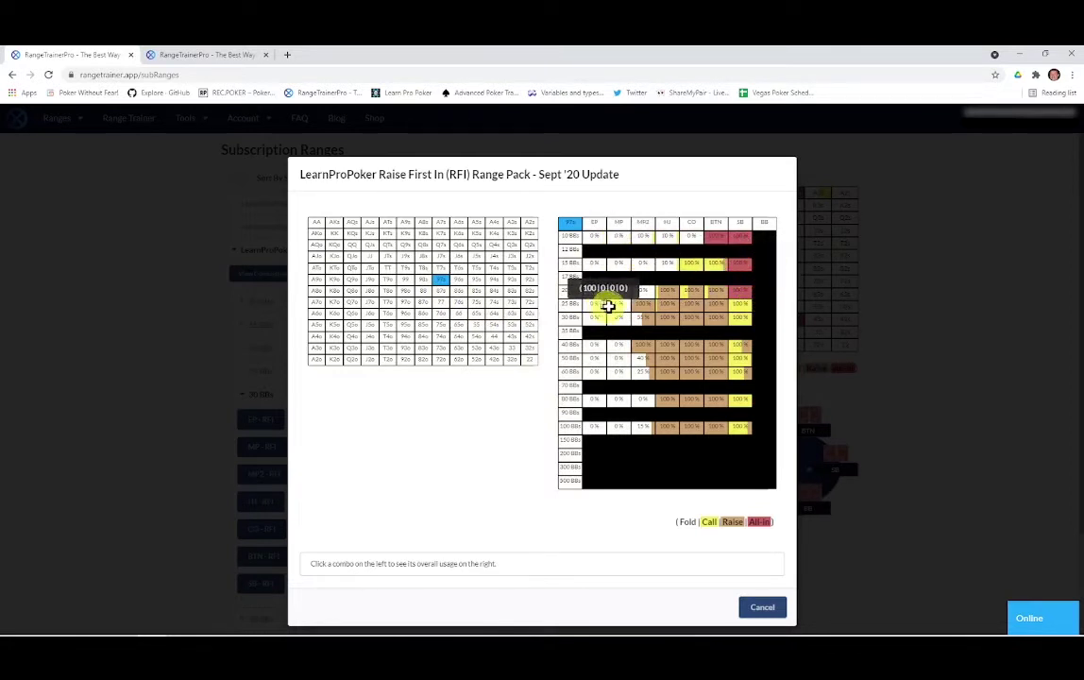
mouse_move(740, 300)
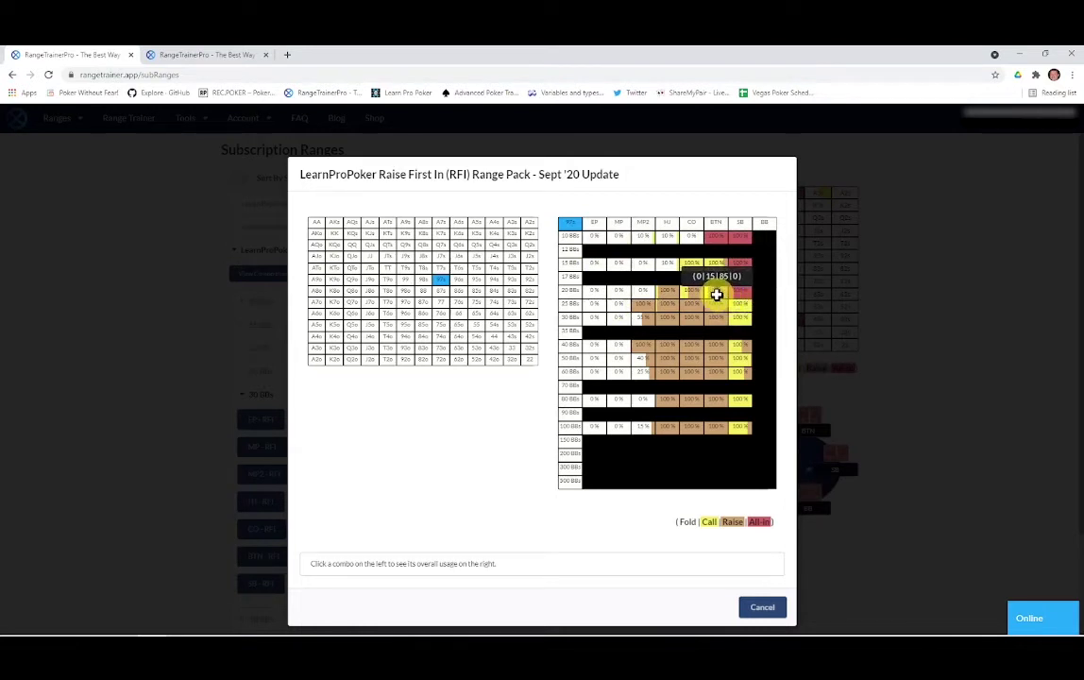
mouse_move(693, 293)
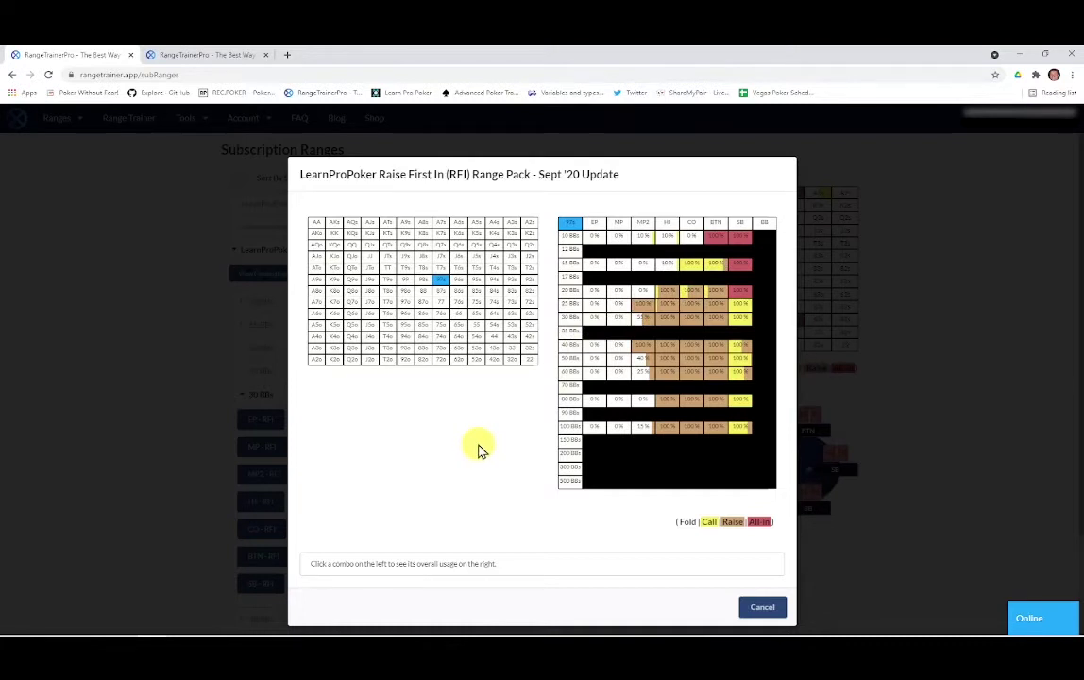
Compare the combo breakdowns of the pairs AA, QQ, JJ, TT and 99 one after another.
left_click(316, 222)
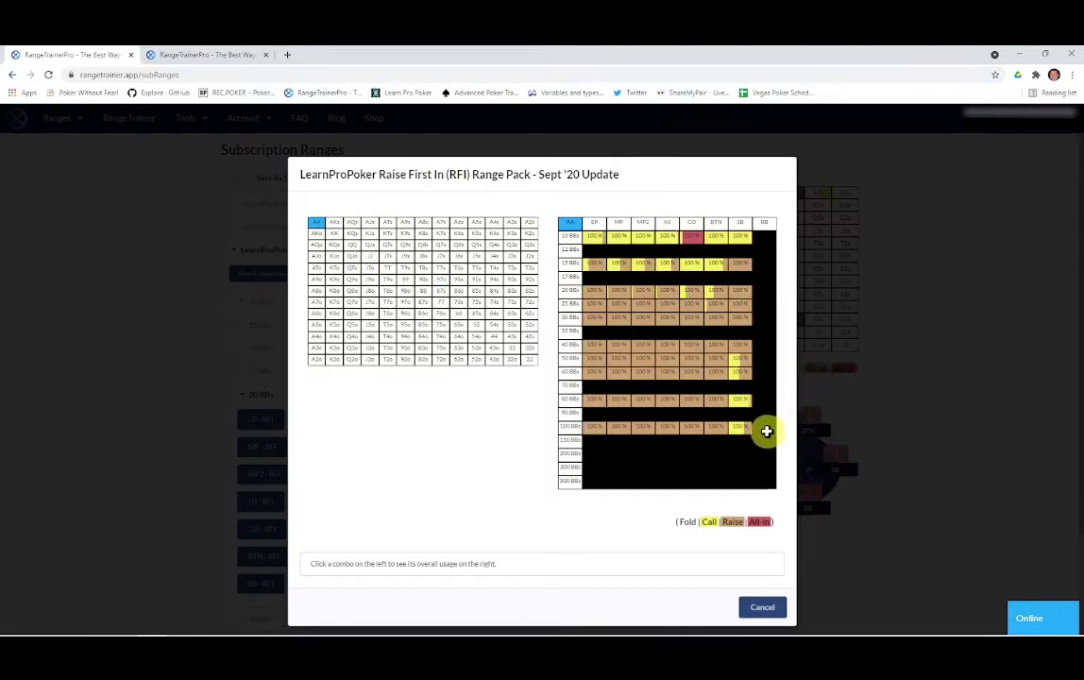
left_click(353, 245)
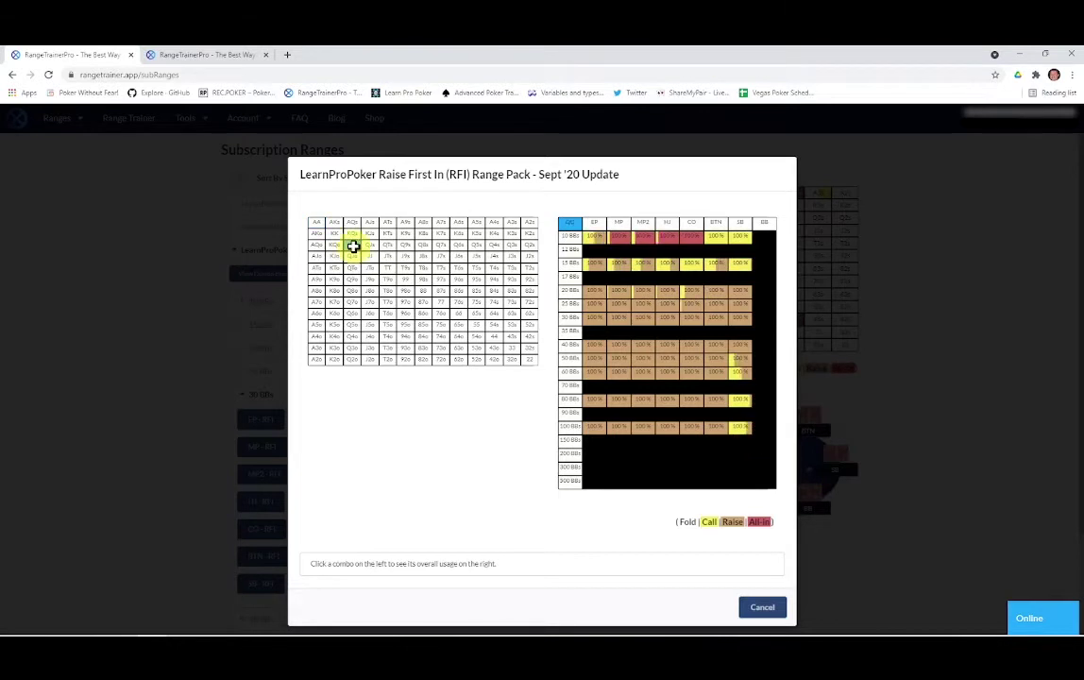
left_click(371, 256)
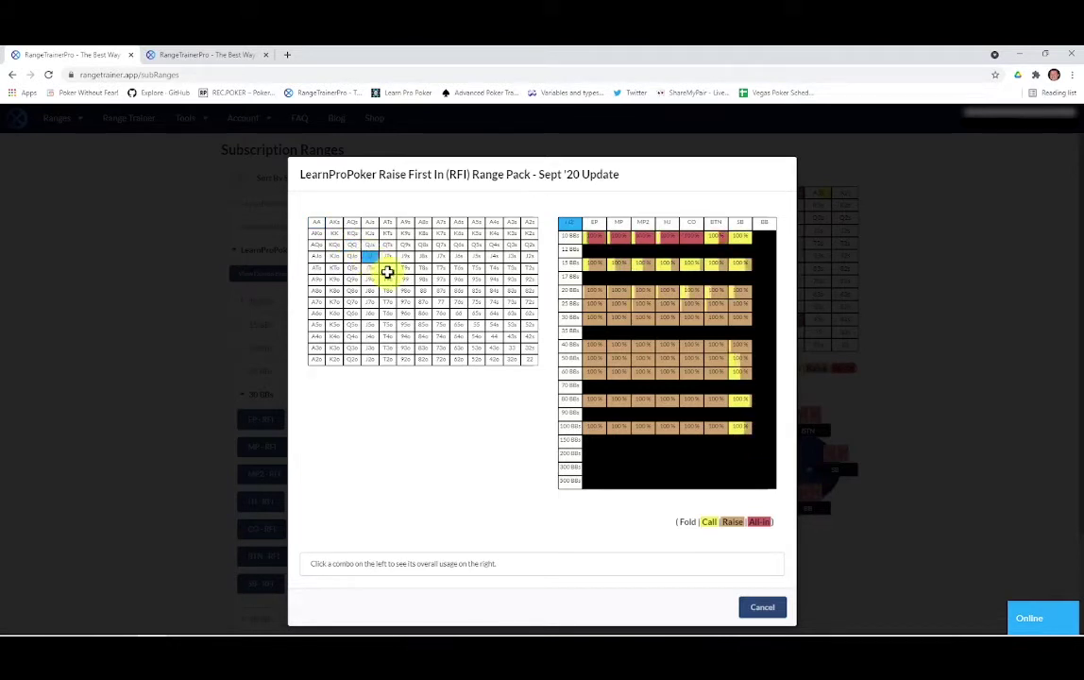
left_click(387, 271)
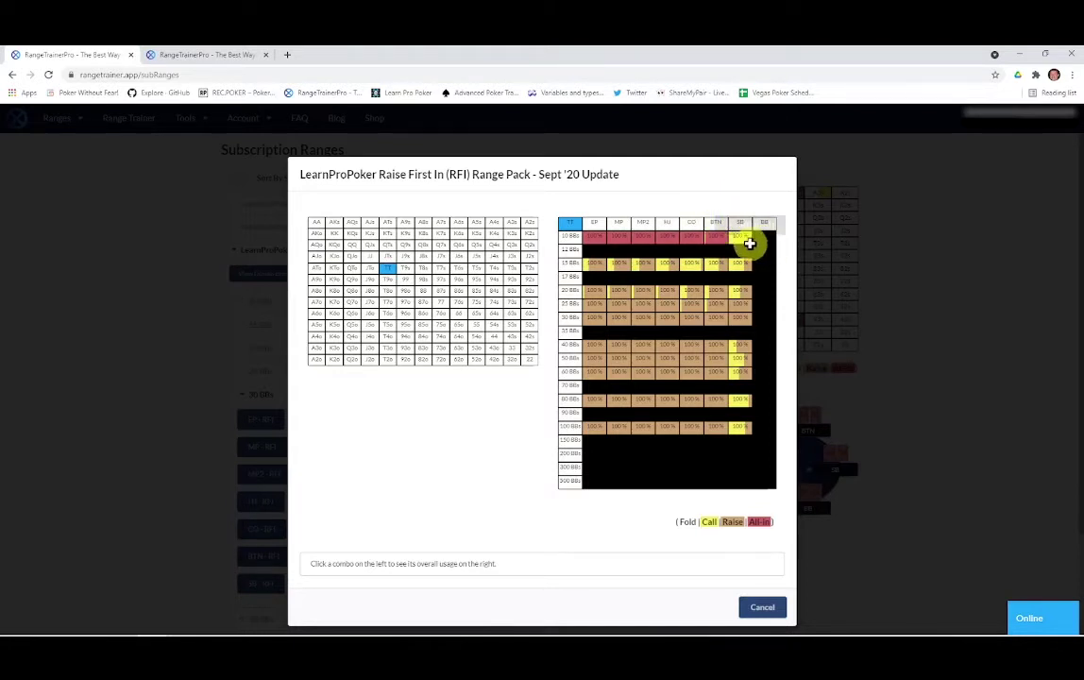
left_click(405, 280)
left_click(406, 280)
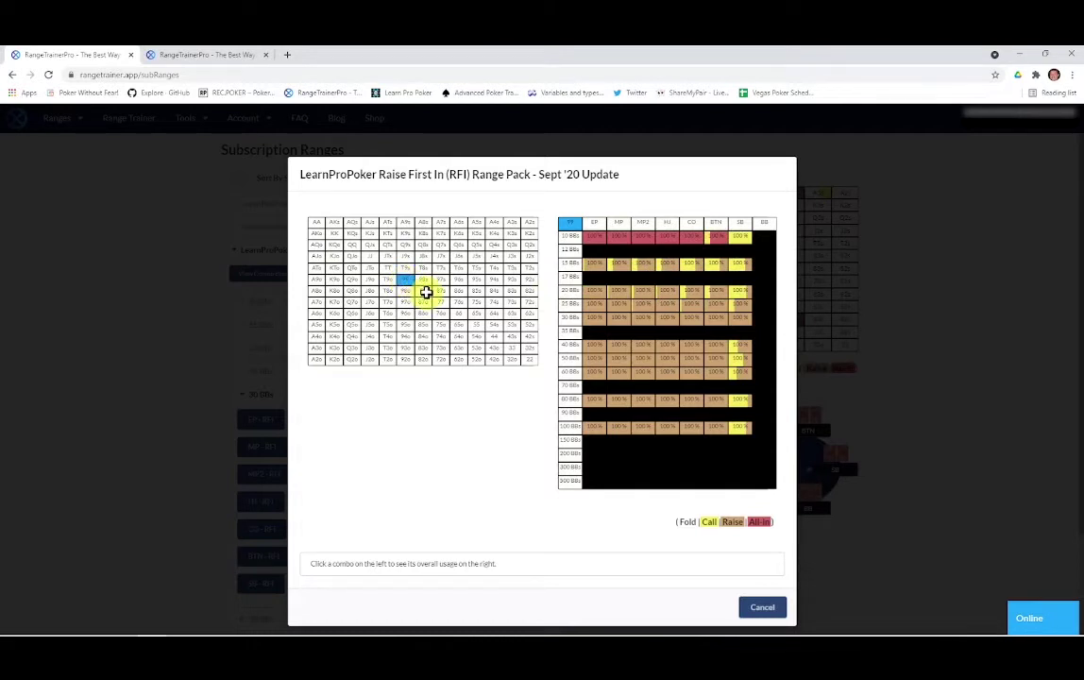
Compare the combo breakdowns of the pairs from 88 down to 22 in turn, and close the breakdown.
left_click(425, 293)
left_click(426, 292)
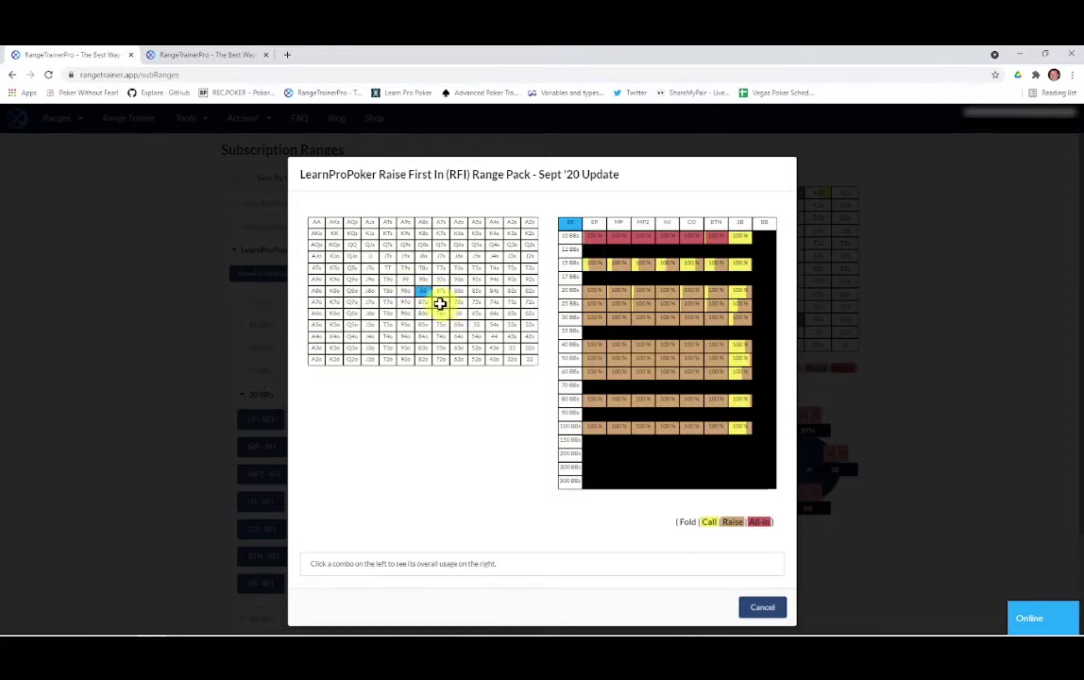
left_click(440, 303)
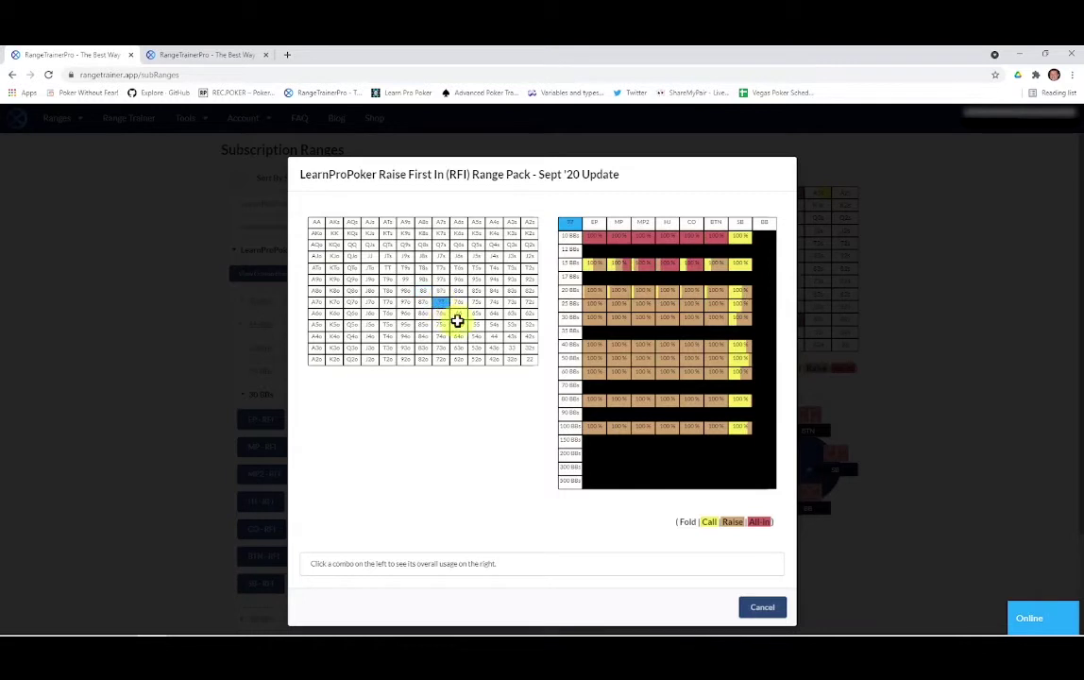
left_click(457, 315)
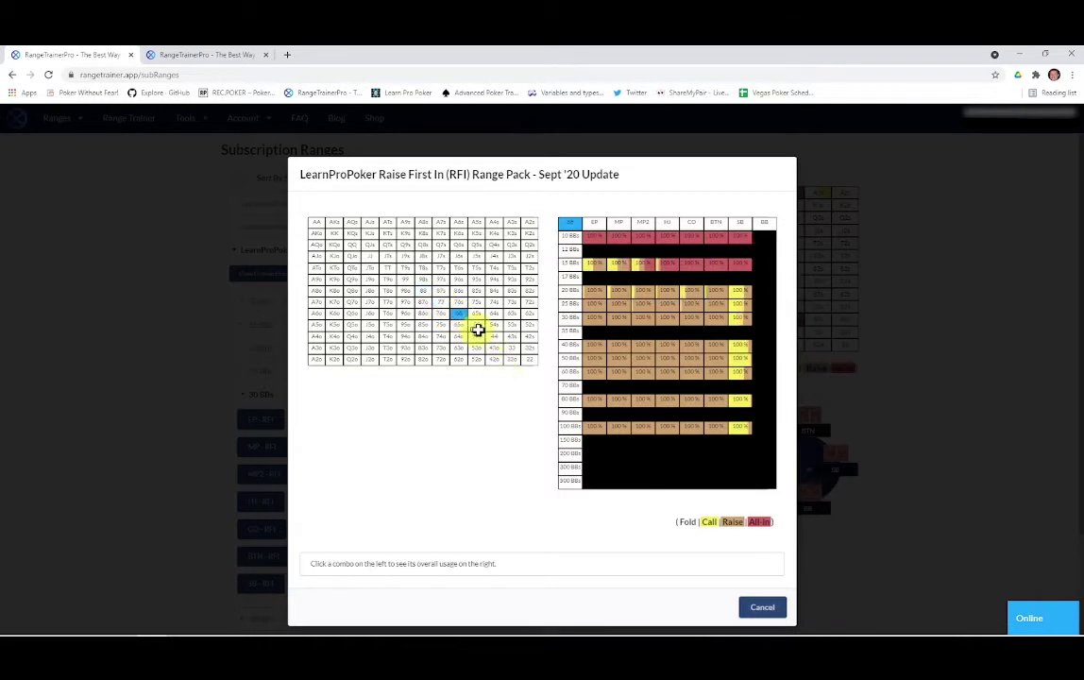
left_click(477, 327)
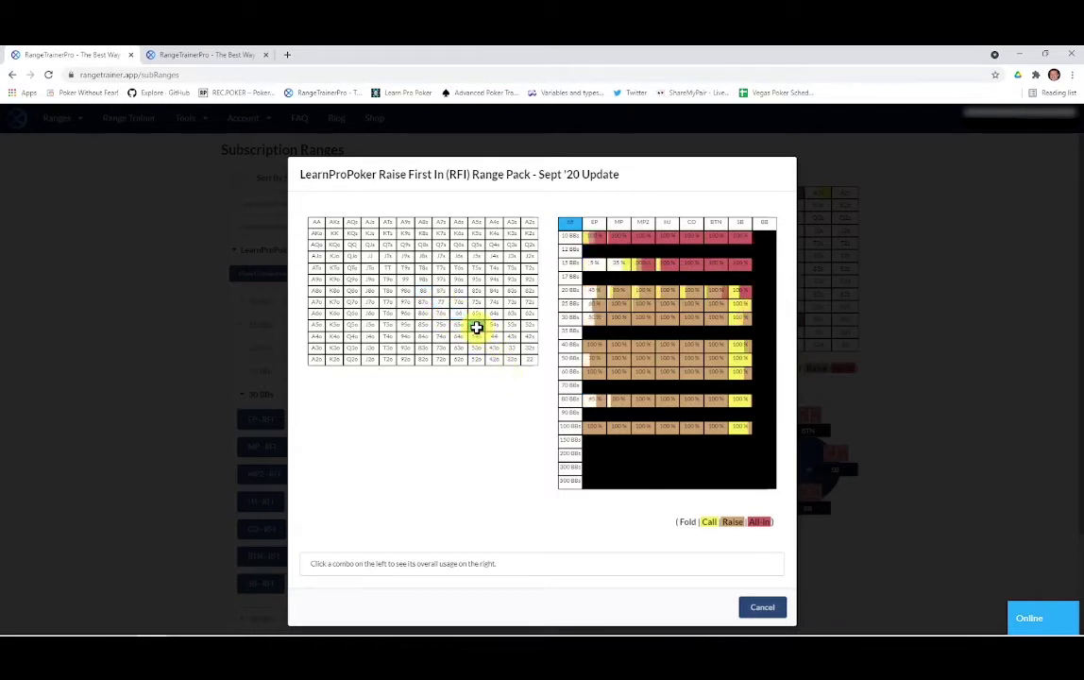
left_click(473, 324)
left_click(477, 324)
left_click(497, 337)
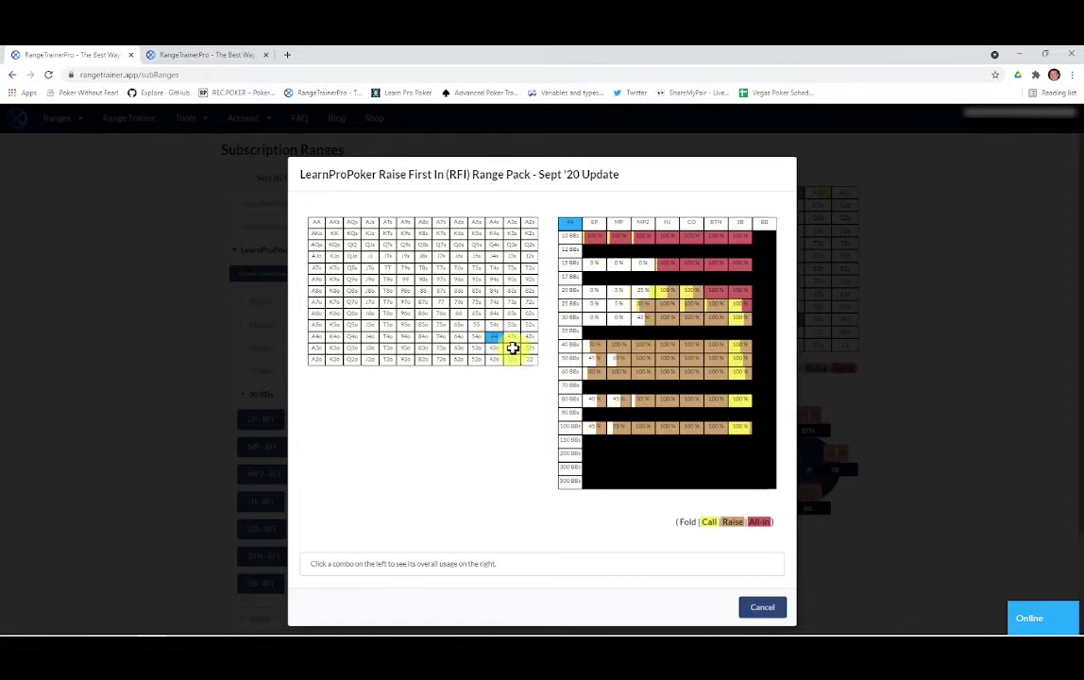
left_click(510, 349)
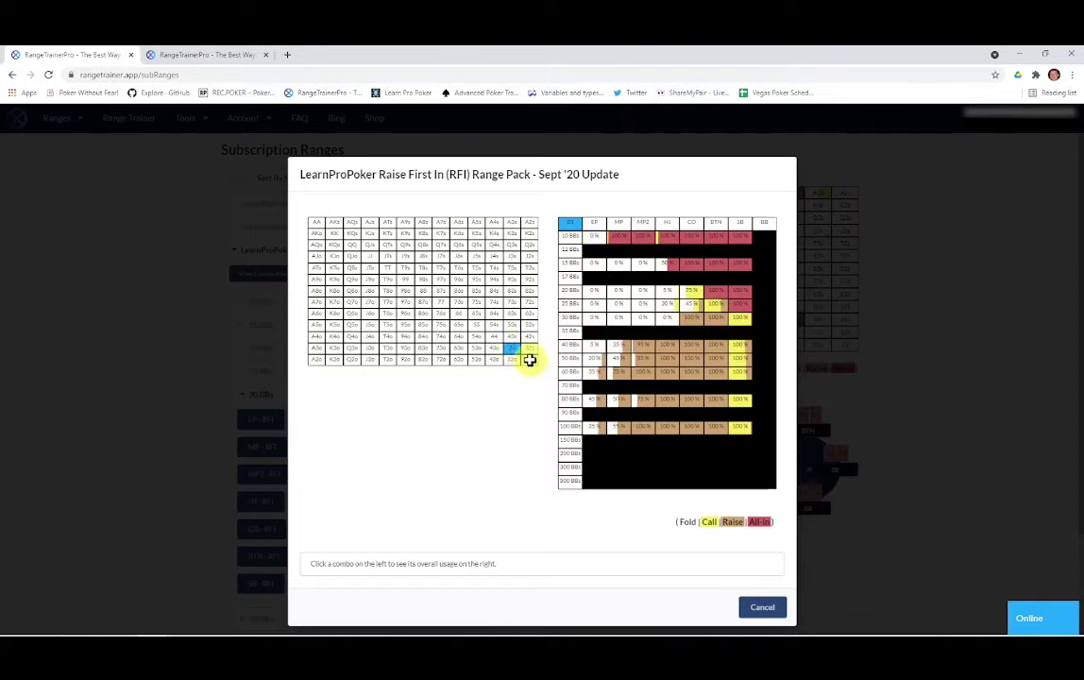
left_click(530, 360)
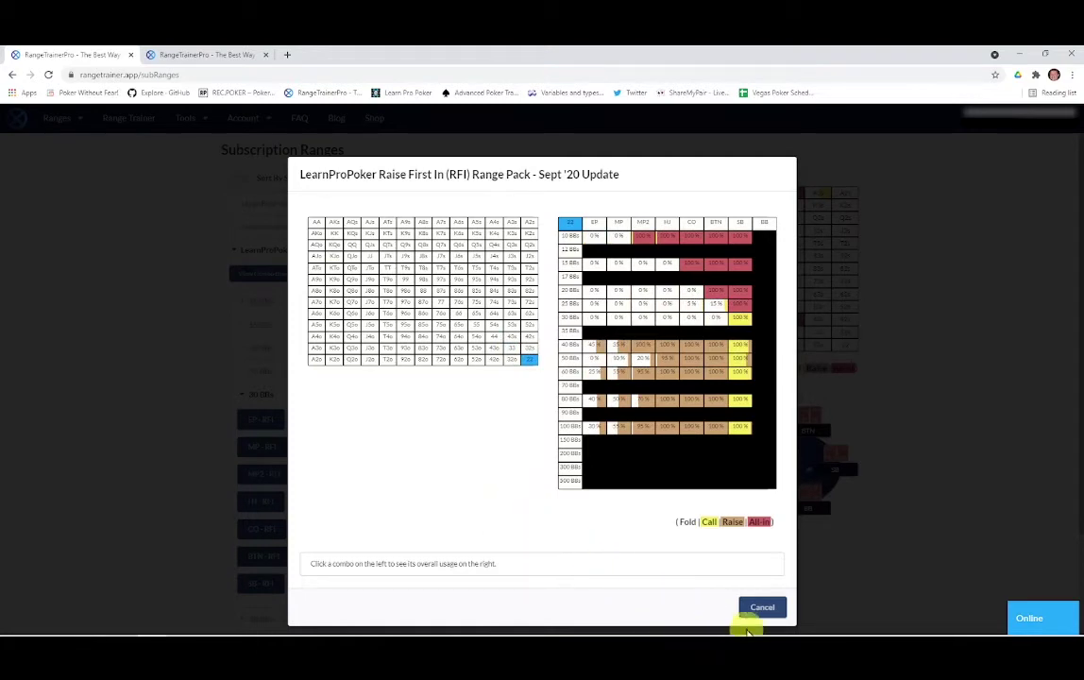
left_click(764, 609)
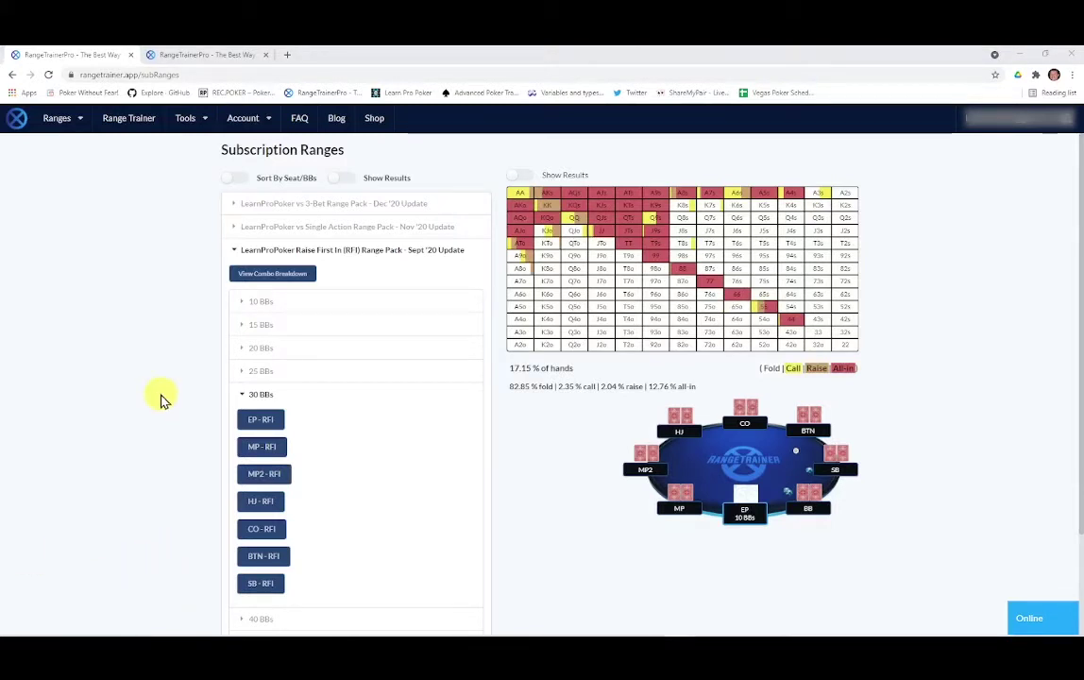
Collapse the RFI pack and expand the 80 BBs group of the LearnProPoker vs Single Action Range Pack.
left_click(235, 253)
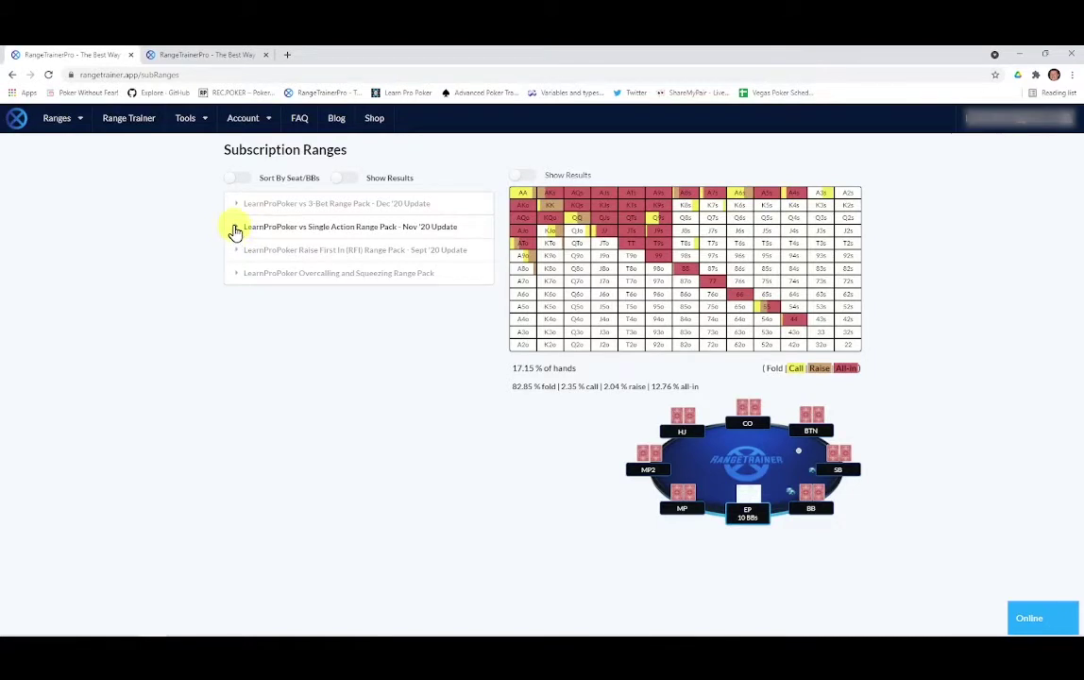
left_click(235, 229)
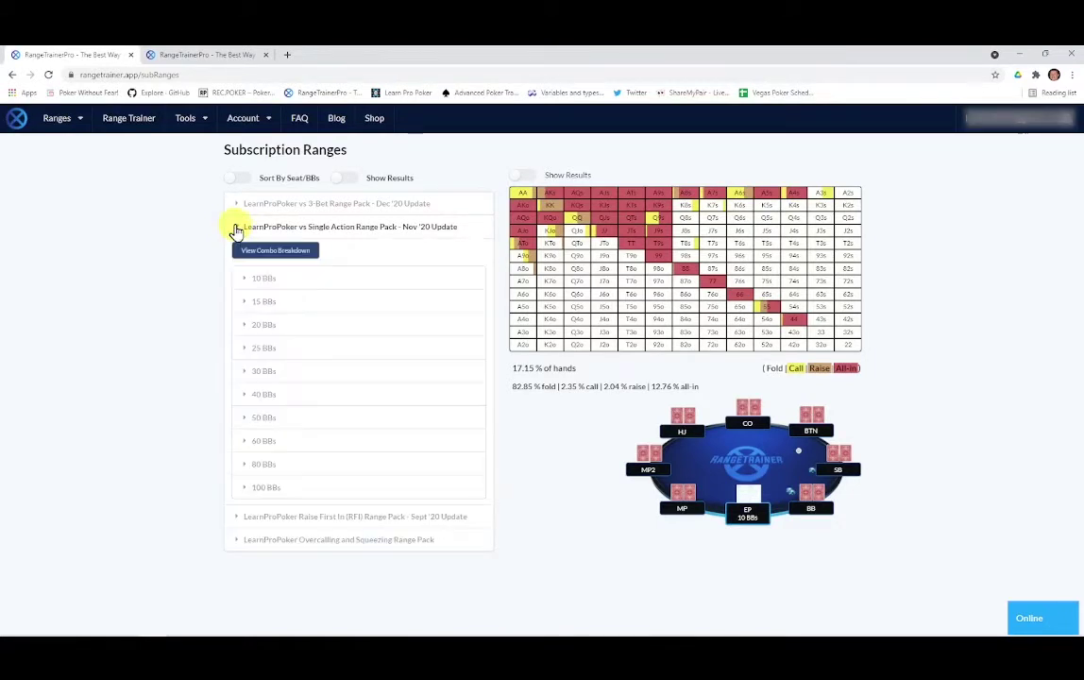
left_click(245, 464)
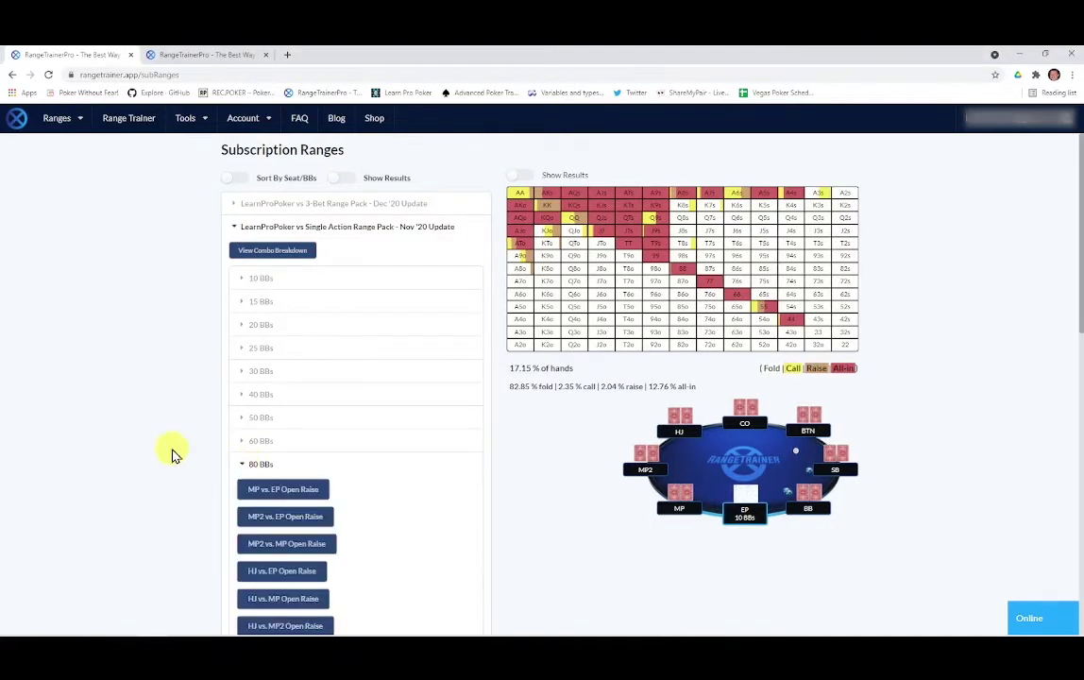
Look through the 80 BBs single-action ranges and display MP vs. EP Open Raise.
scroll(179, 454, "down", 2)
scroll(182, 457, "down", 3)
scroll(183, 453, "down", 1)
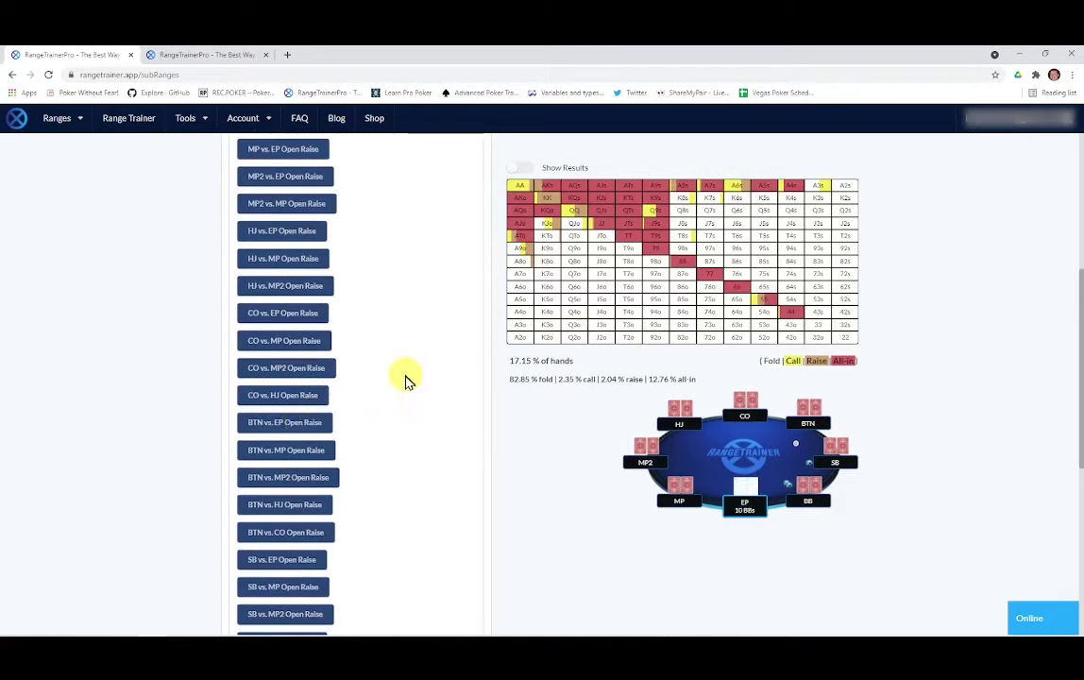
scroll(357, 386, "up", 1)
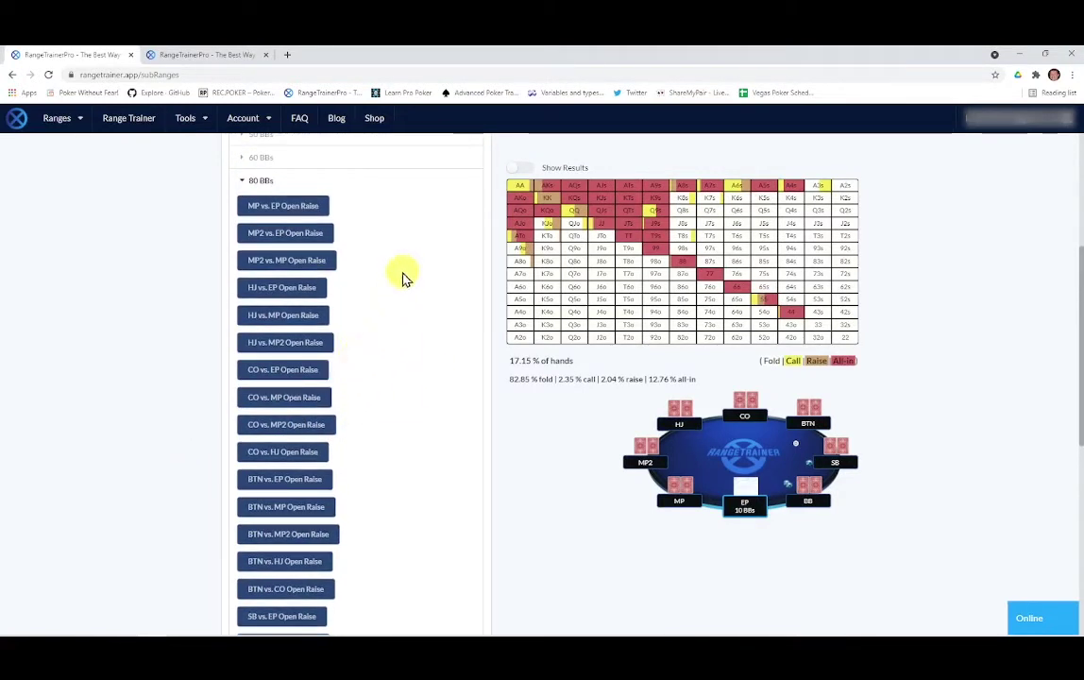
left_click(317, 218)
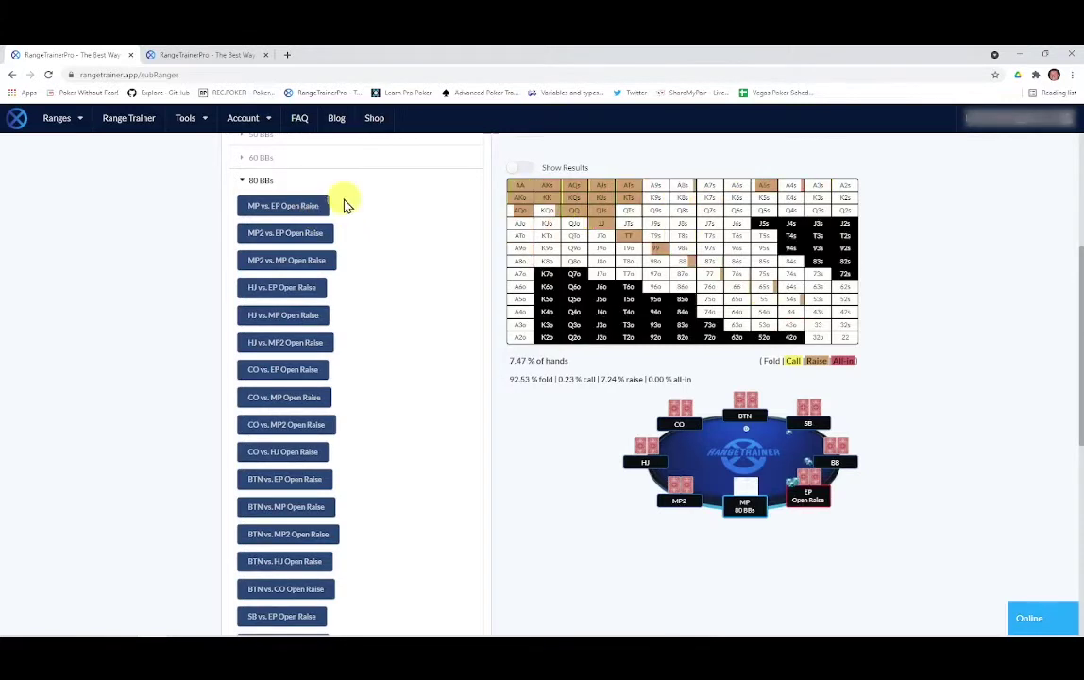
Display the 80 BBs BB vs. SB Limp range and examine its hand grid.
scroll(164, 488, "down", 5)
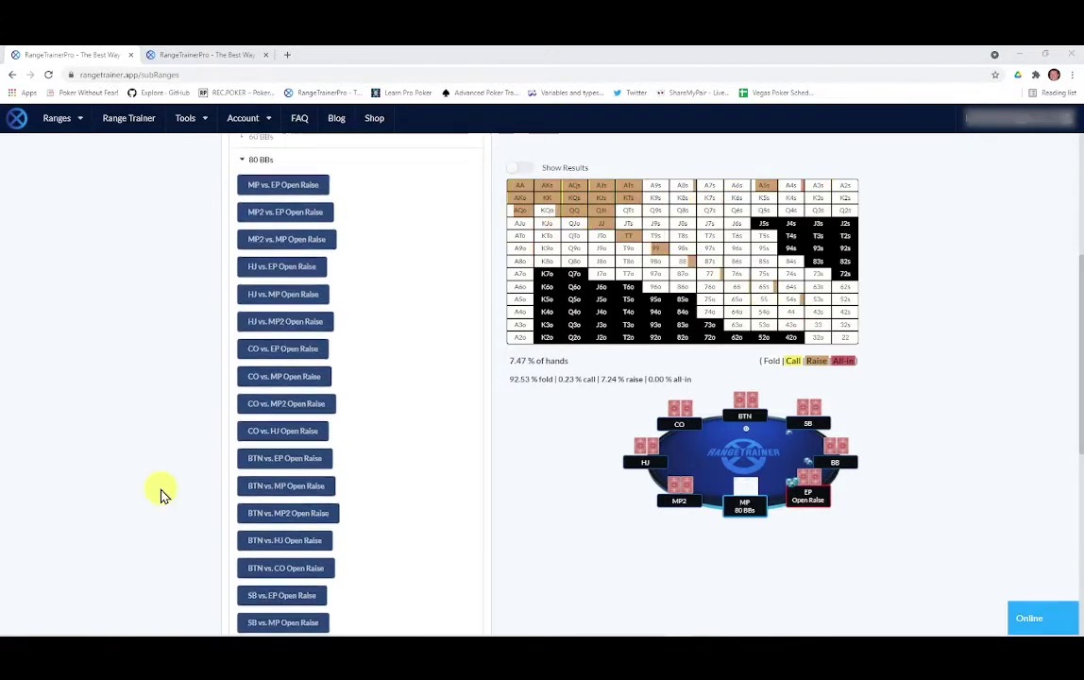
scroll(166, 488, "down", 4)
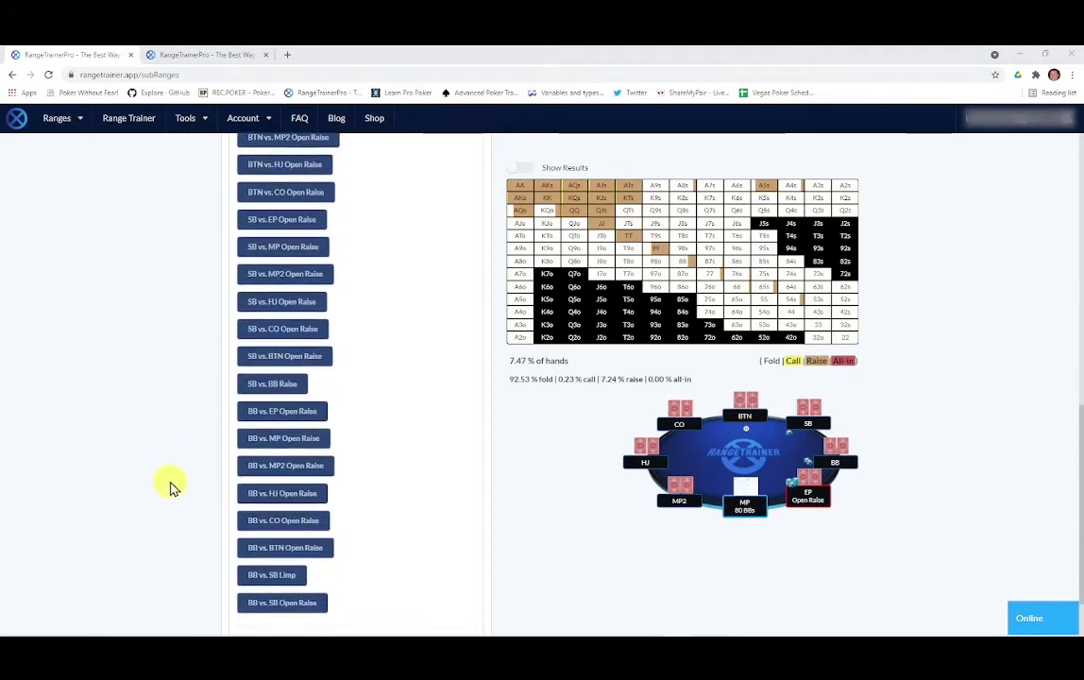
scroll(171, 487, "down", 2)
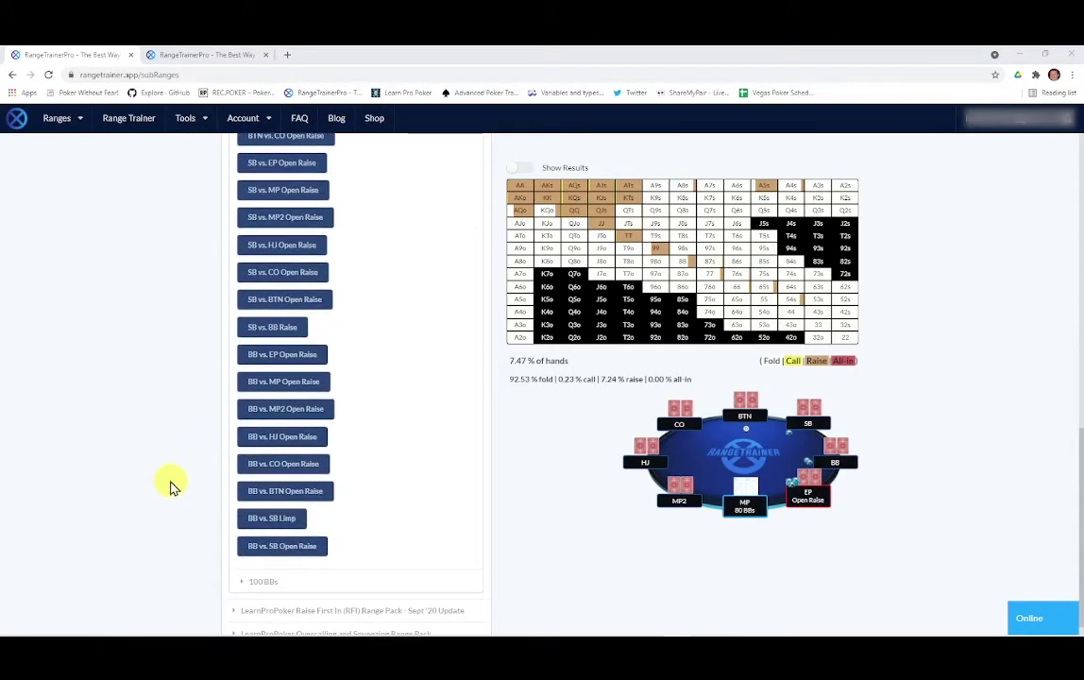
left_click(274, 520)
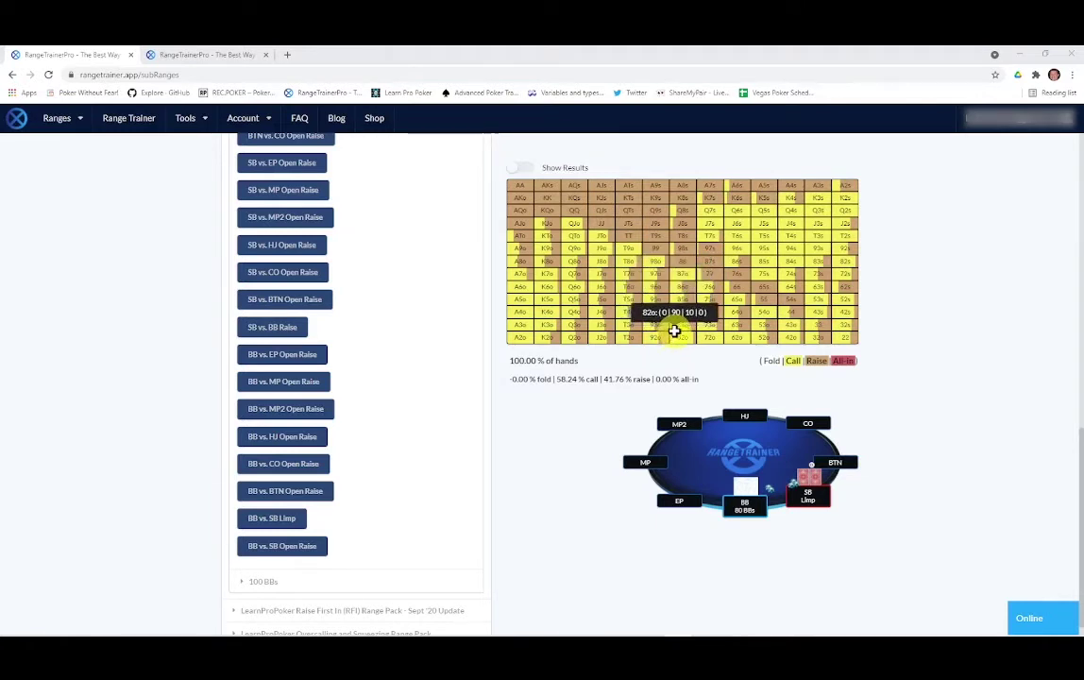
Display the 80 BBs BTN vs. HJ Open Raise range and examine its hand grid.
scroll(198, 486, "up", 3)
scroll(195, 486, "up", 1)
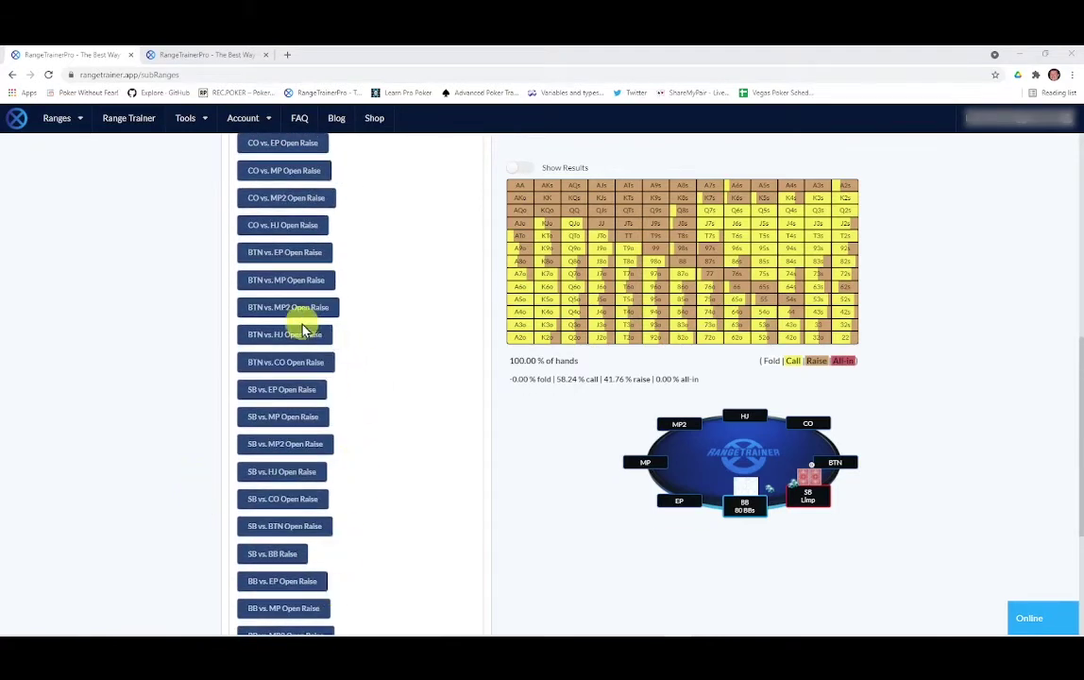
left_click(296, 335)
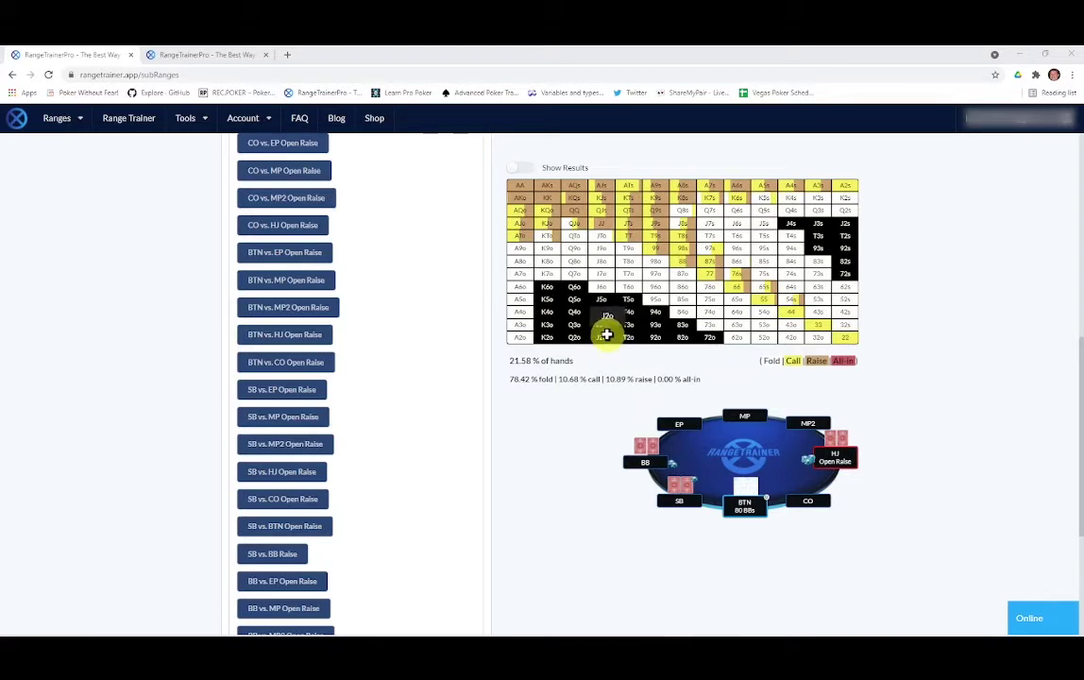
scroll(359, 378, "down", 3)
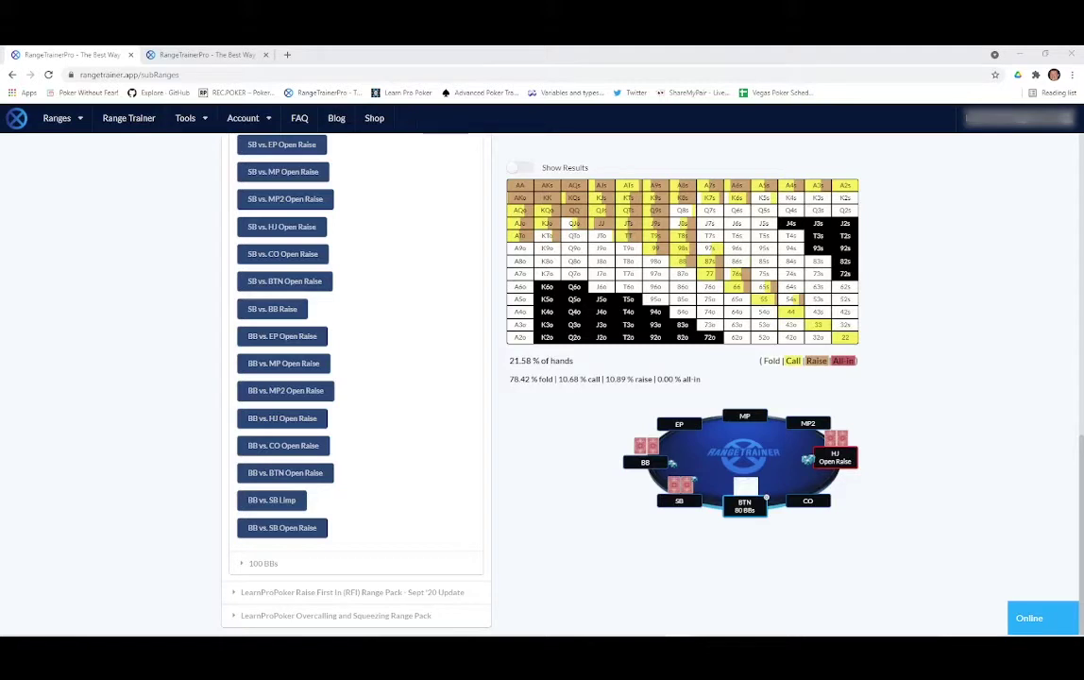
Collapse the 80 BBs group and the vs Single Action Range Pack, and expand the LearnProPoker Raise First In (RFI) Range Pack.
scroll(208, 298, "up", 6)
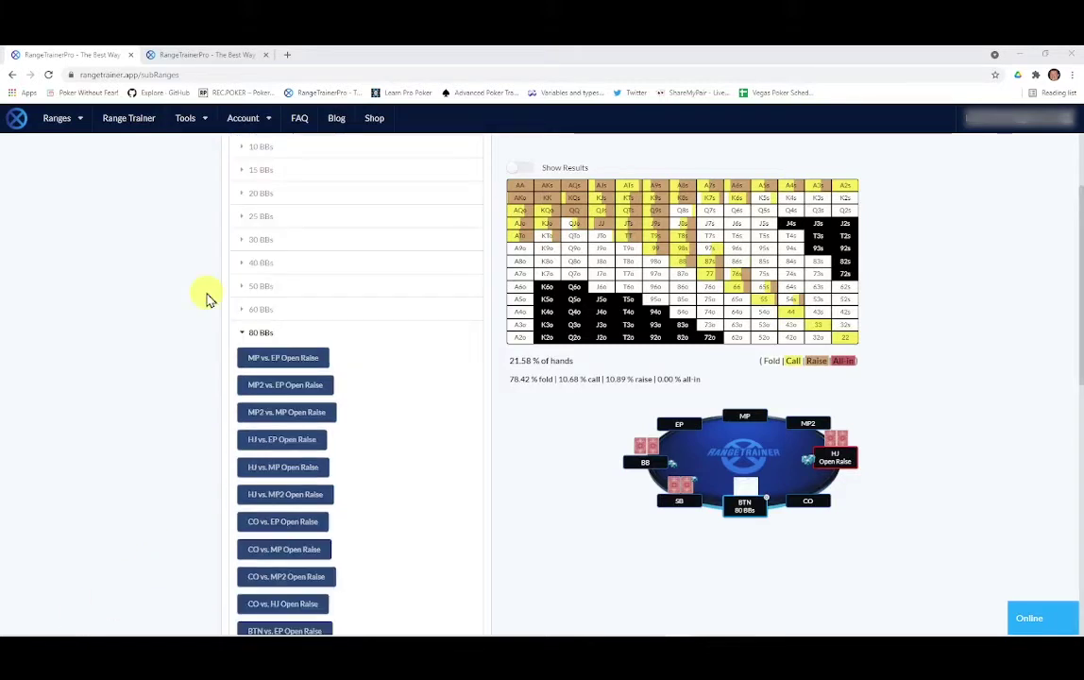
left_click(244, 335)
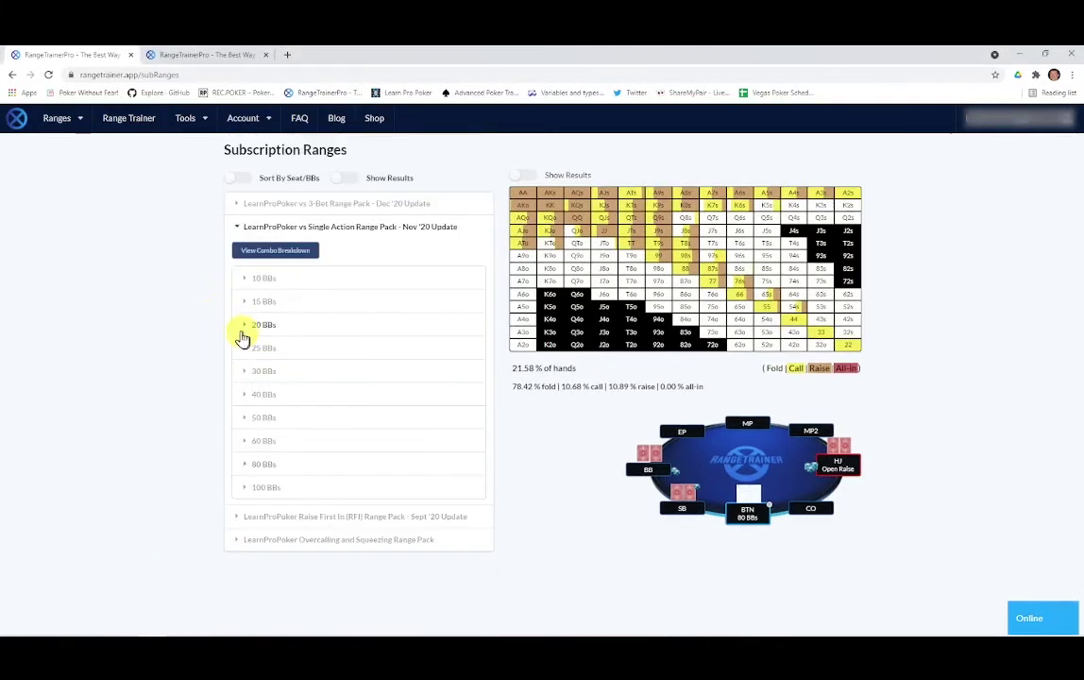
left_click(237, 227)
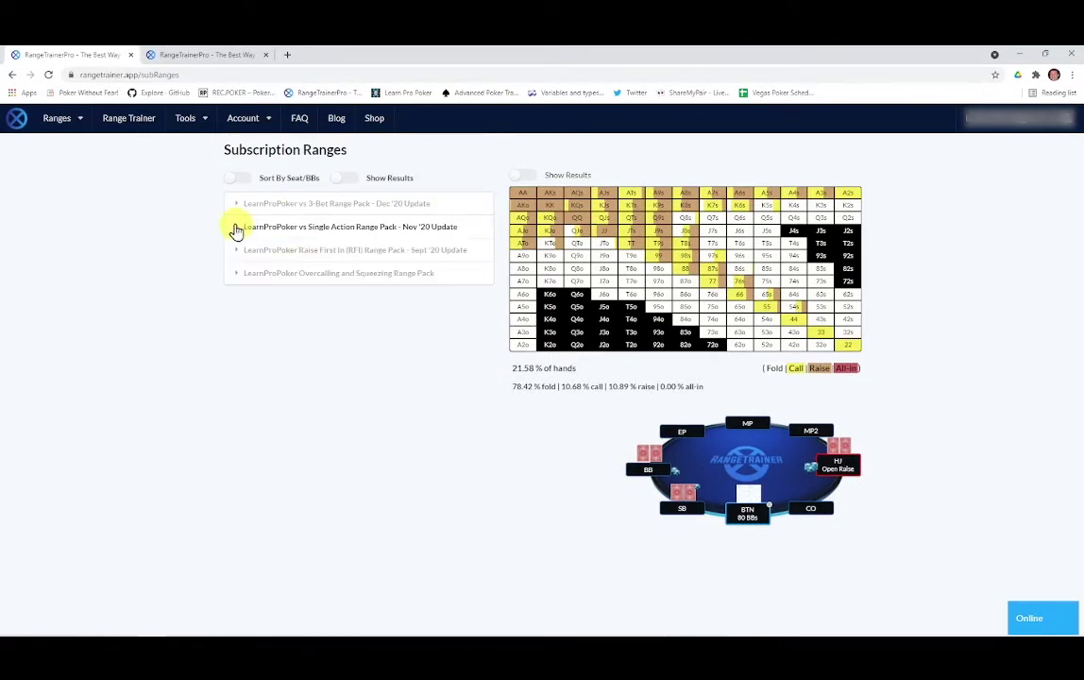
left_click(237, 252)
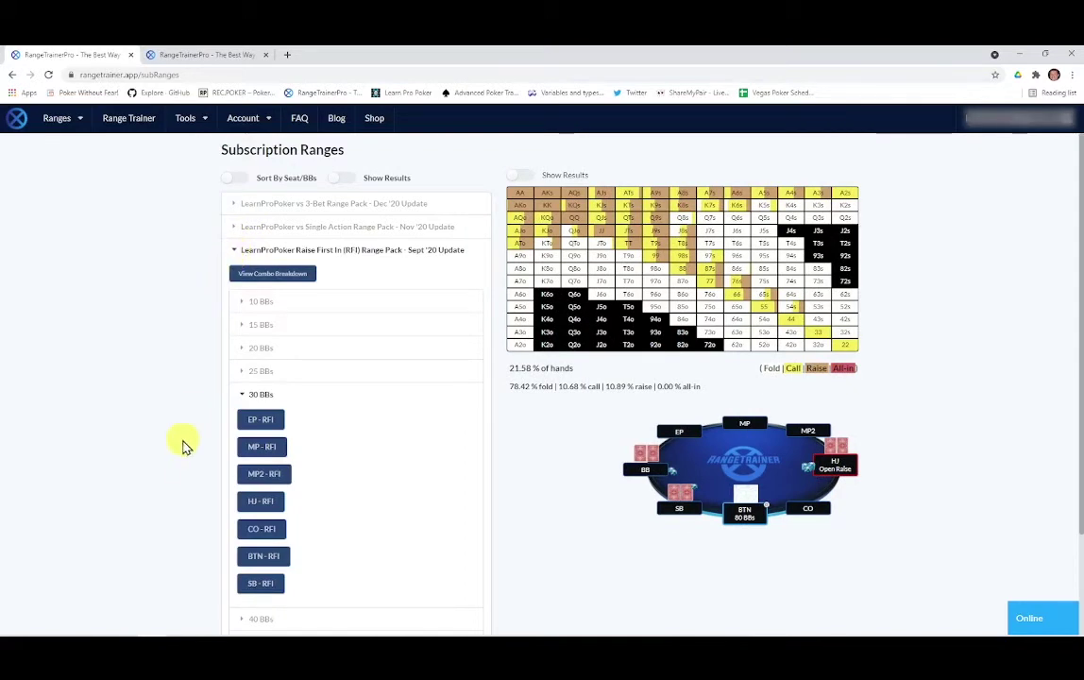
Swap the open 30 BBs group of the RFI pack for the 80 BBs group and display its EP - RFI range.
scroll(174, 442, "down", 1)
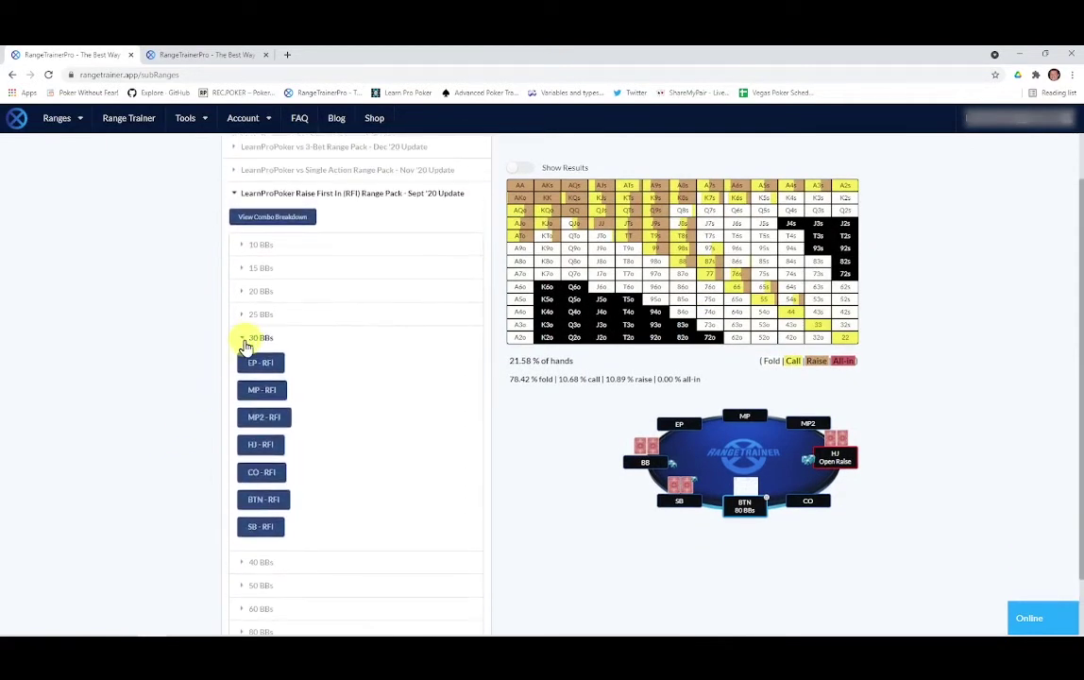
left_click(244, 340)
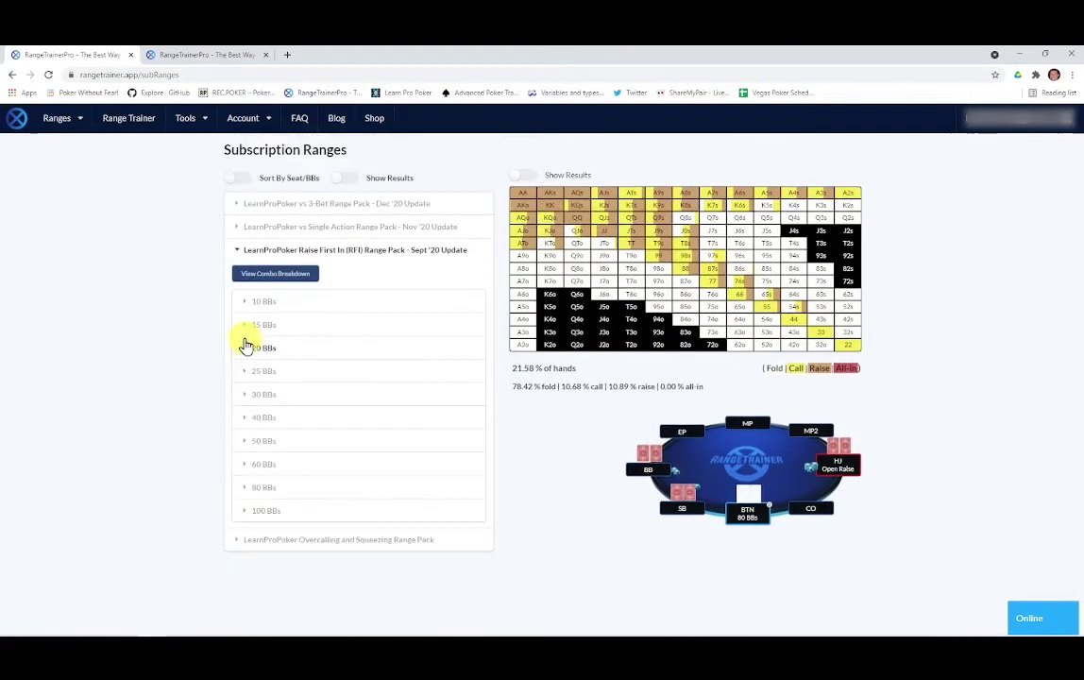
left_click(244, 491)
scroll(196, 495, "down", 2)
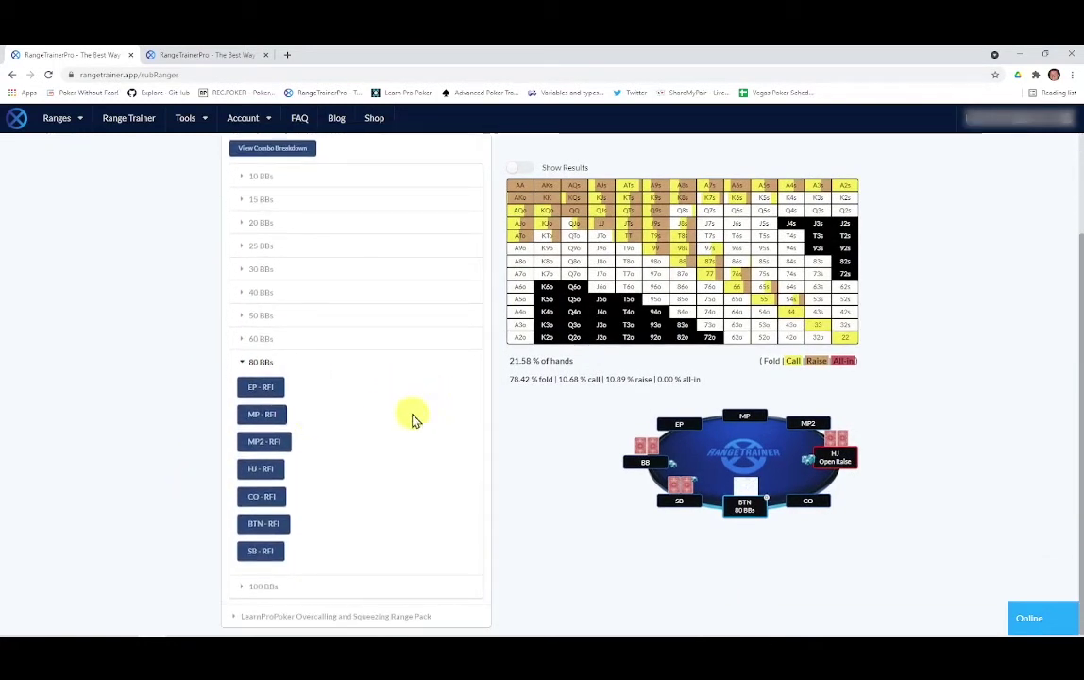
left_click(258, 389)
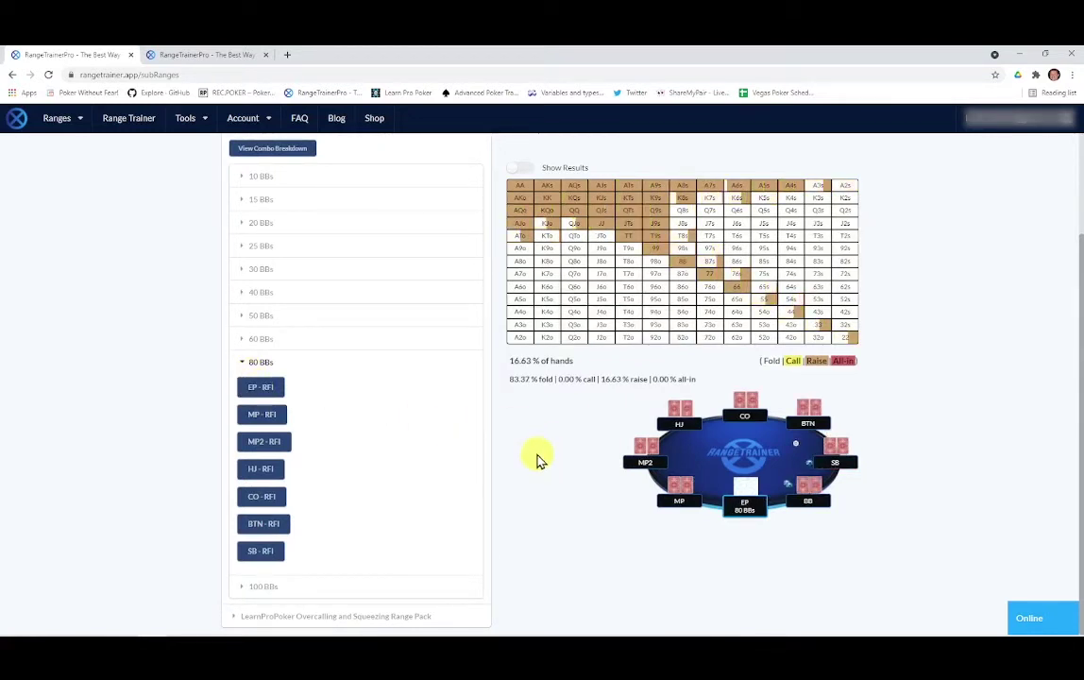
Show the training results in the range list, examine the accuracy of the 80 BBs RFI ranges, and hide the results.
scroll(521, 453, "up", 2)
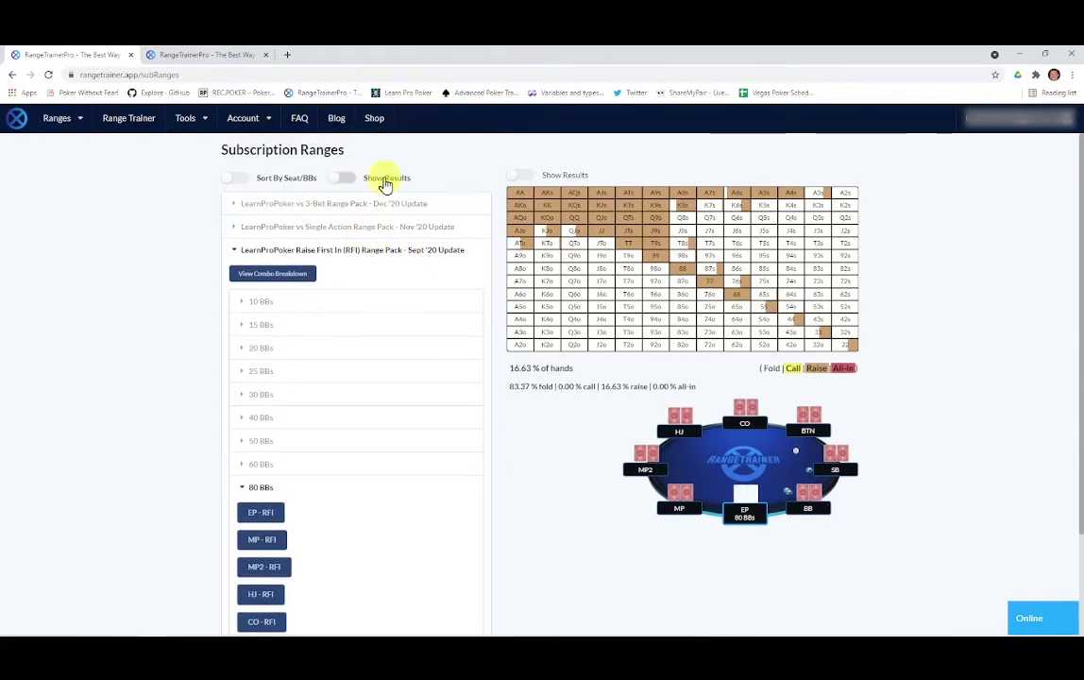
mouse_move(348, 179)
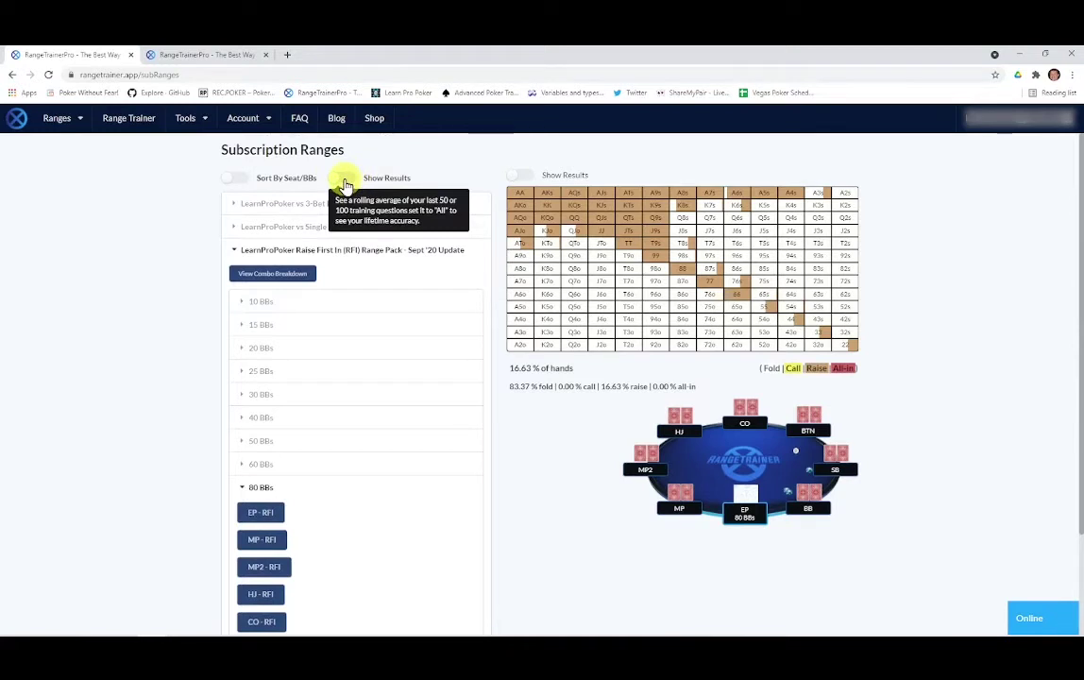
left_click(341, 178)
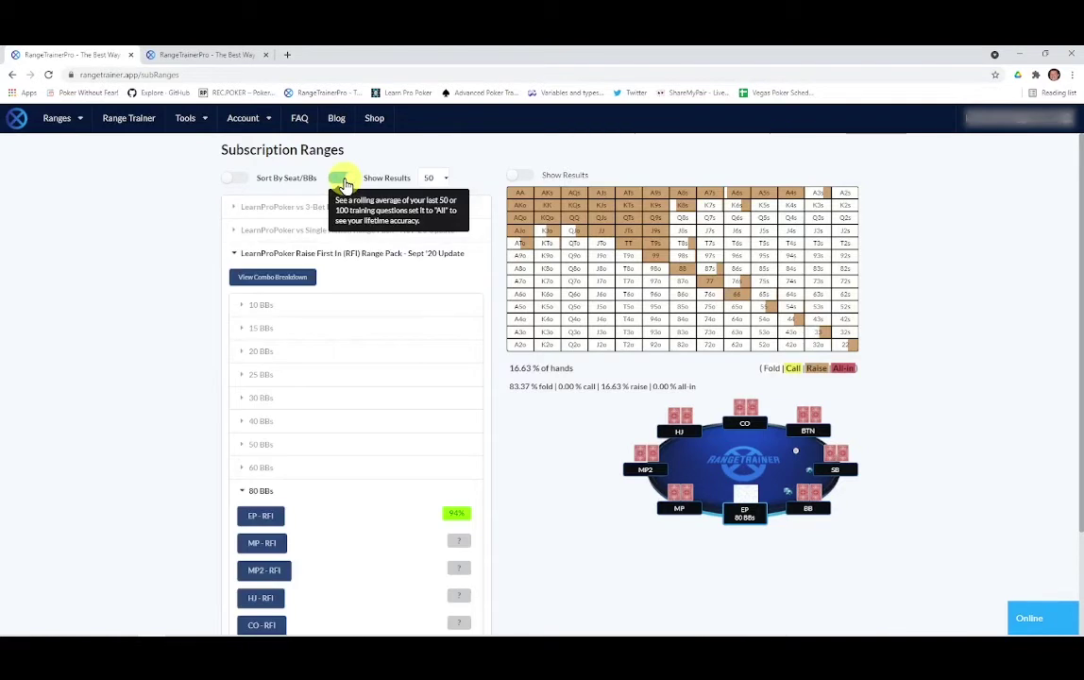
scroll(525, 526, "down", 2)
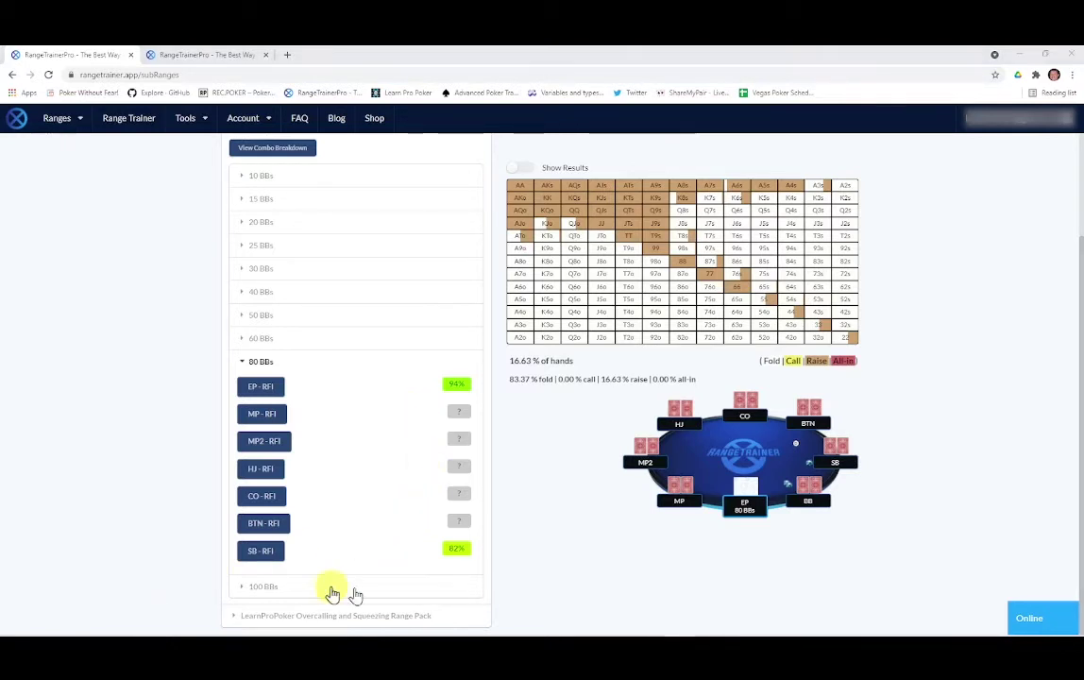
mouse_move(448, 422)
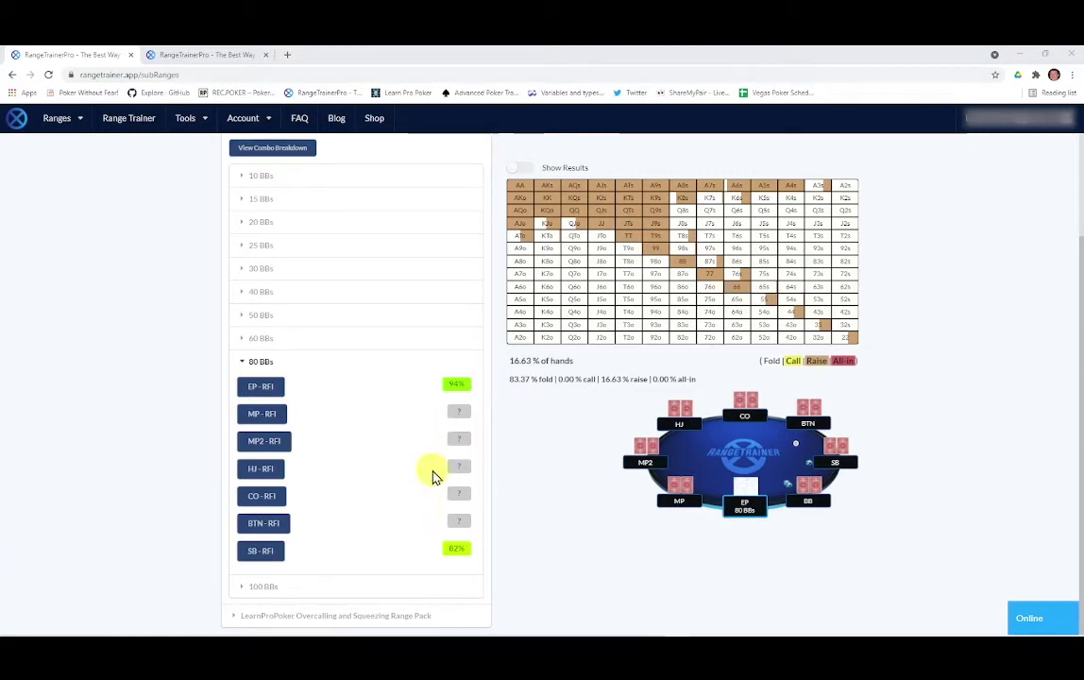
scroll(147, 382, "up", 3)
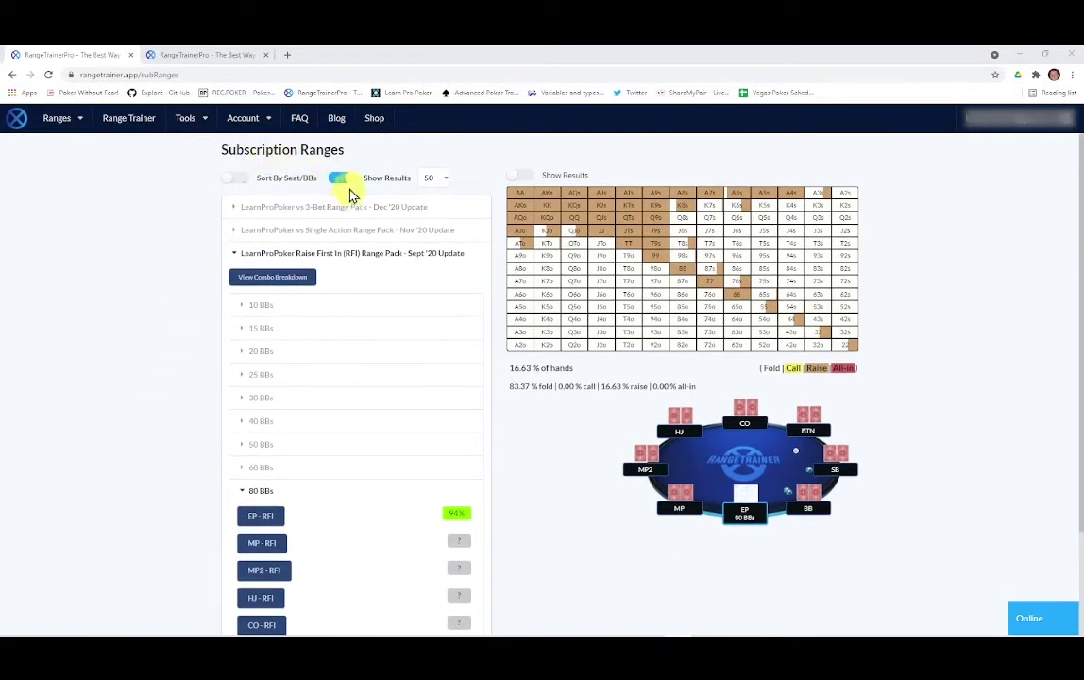
mouse_move(342, 189)
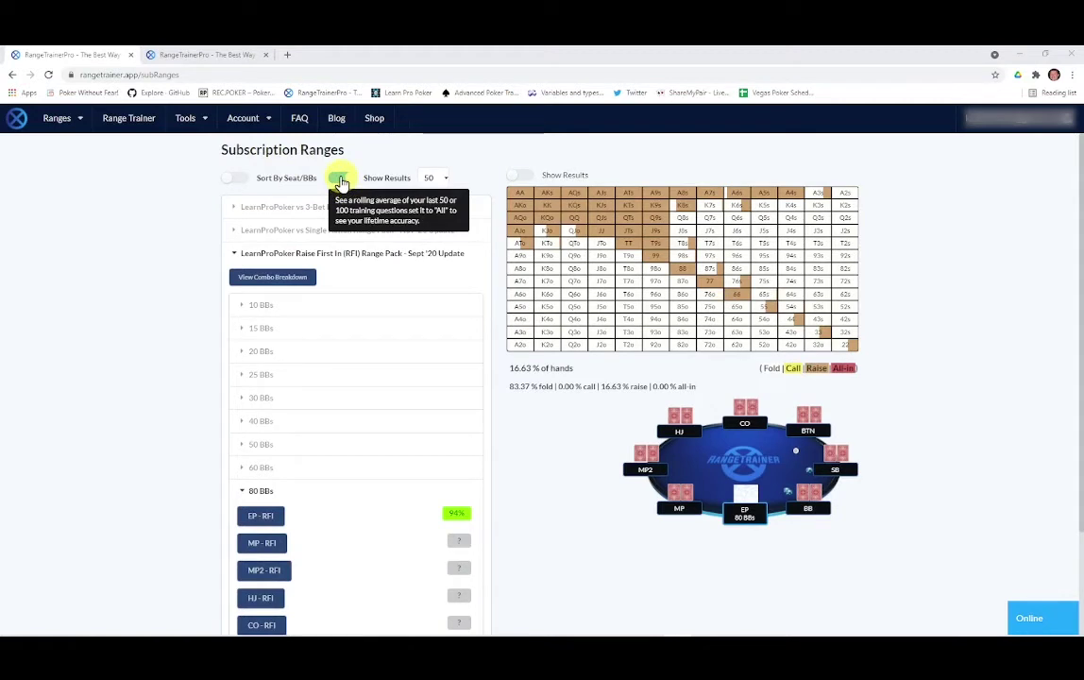
left_click(339, 179)
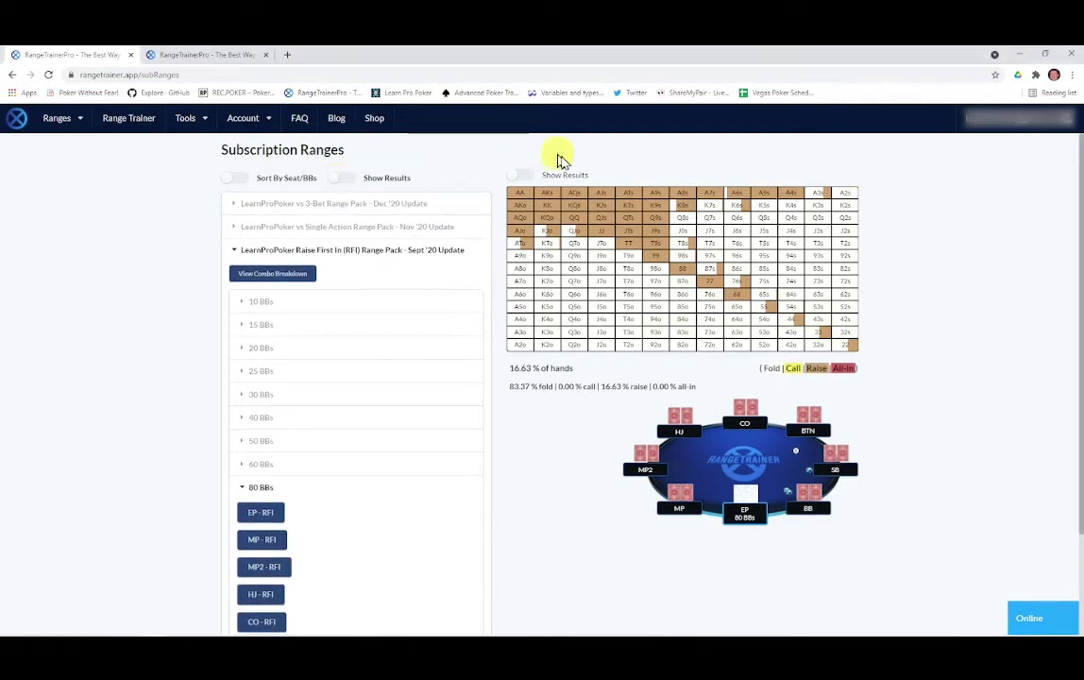
Show the per-hand training results on the EP - RFI grid, check the rolling-average options, and hide the results.
left_click(524, 177)
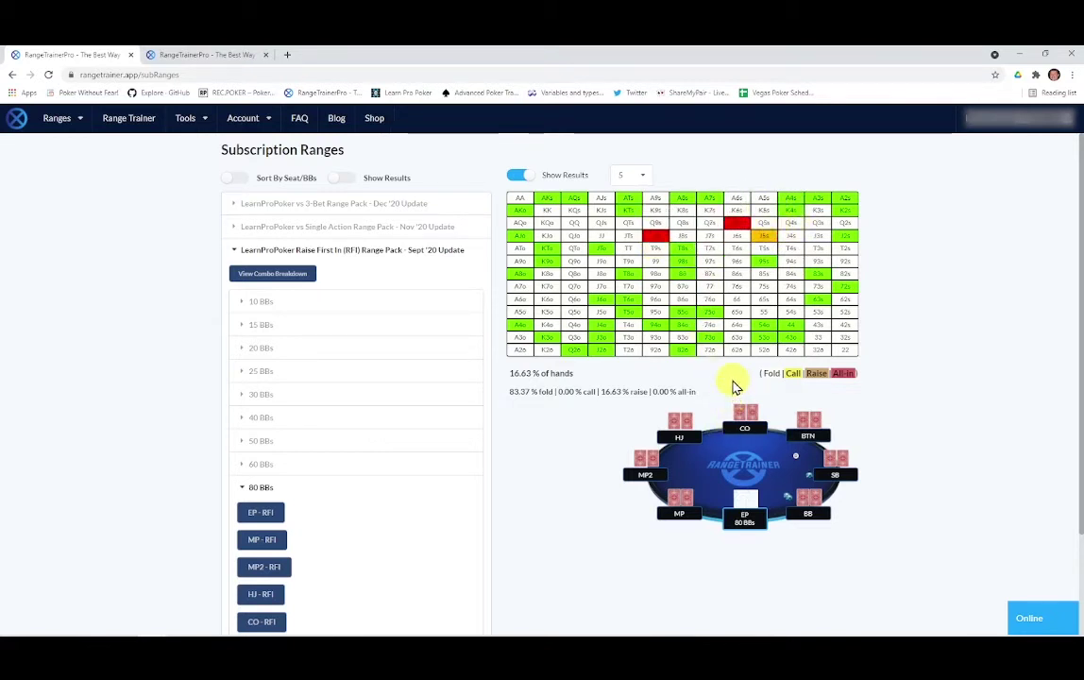
left_click(639, 176)
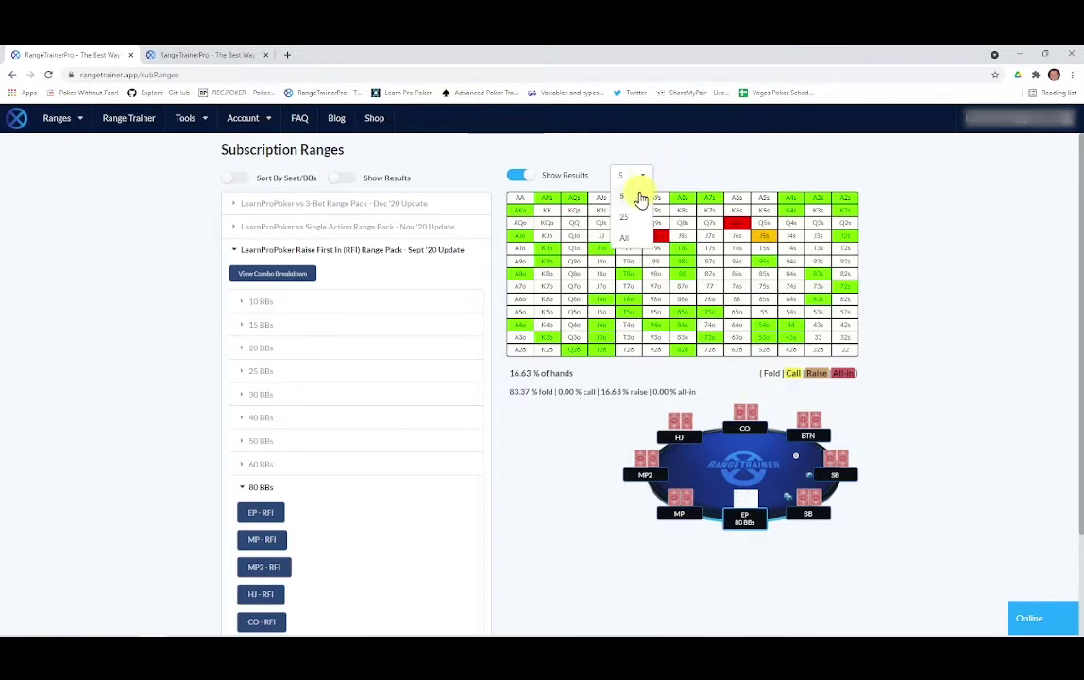
left_click(644, 171)
left_click(510, 175)
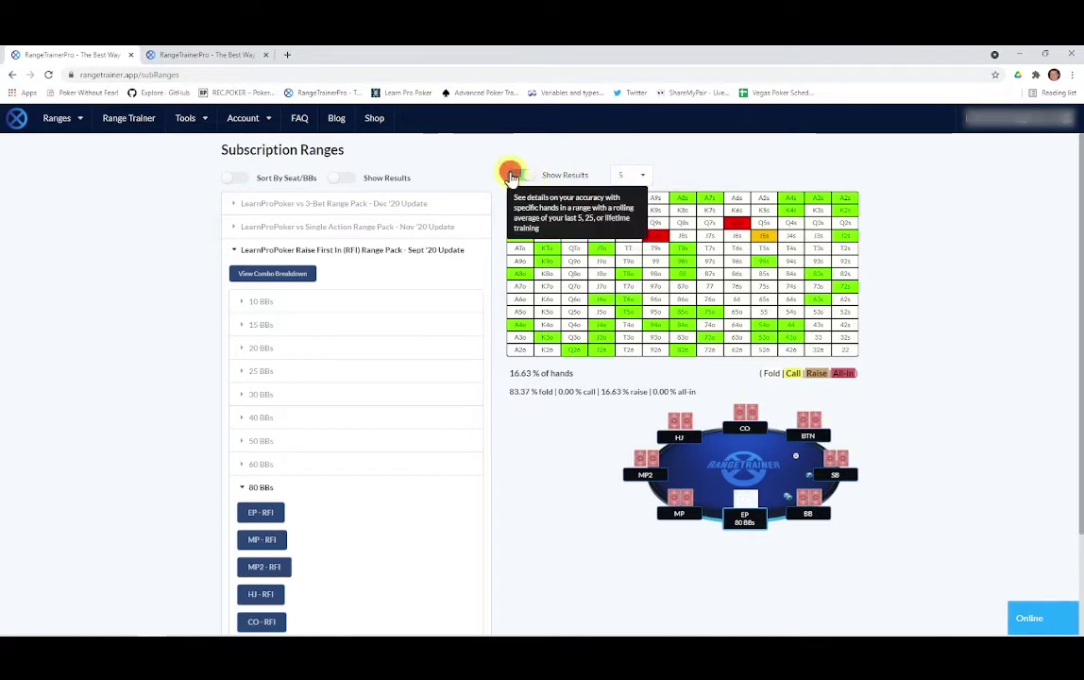
Show the range list's results again, check which rolling-average lengths are offered, and restore the plain list.
left_click(346, 178)
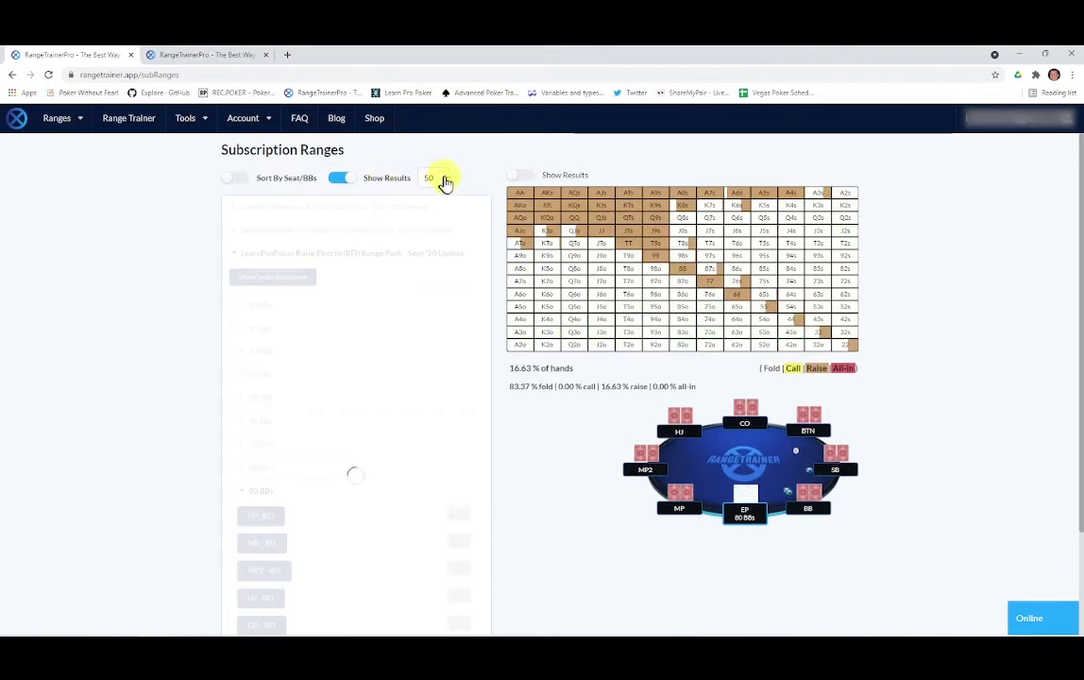
left_click(445, 181)
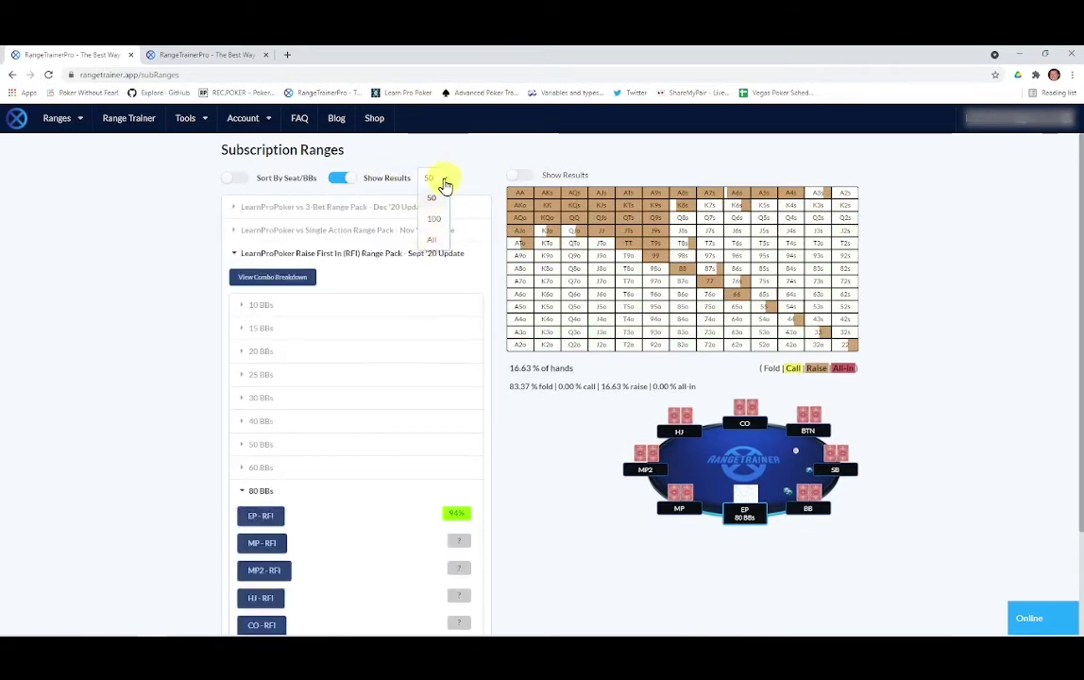
left_click(444, 179)
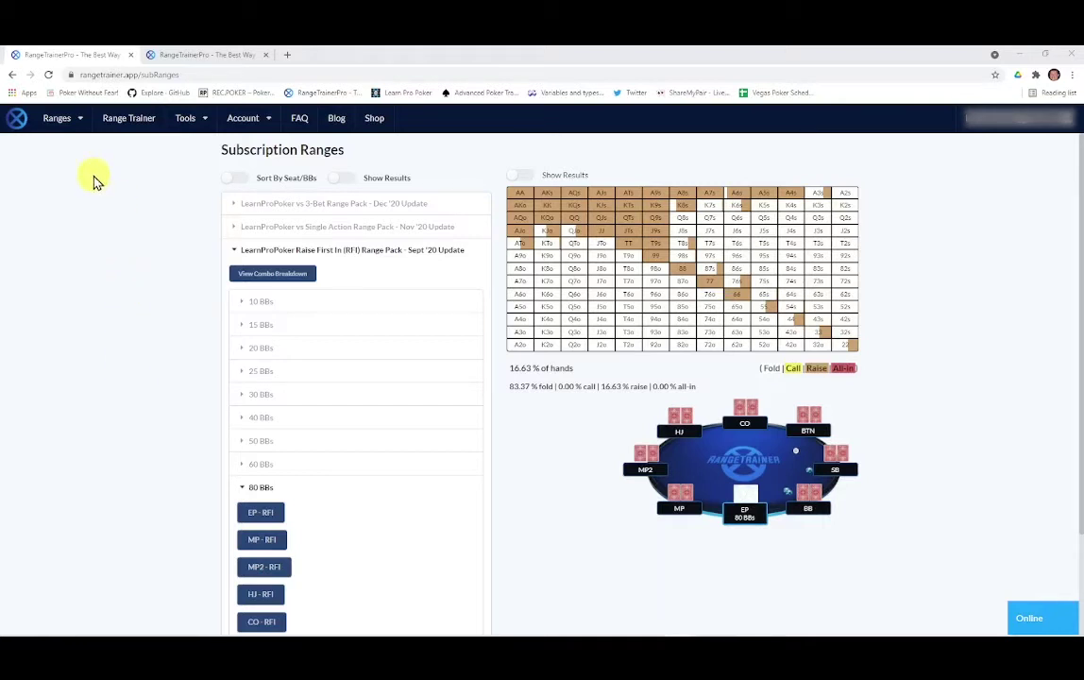
Open the Add a Range form and choose My New Range Pack as the range pack.
left_click(81, 121)
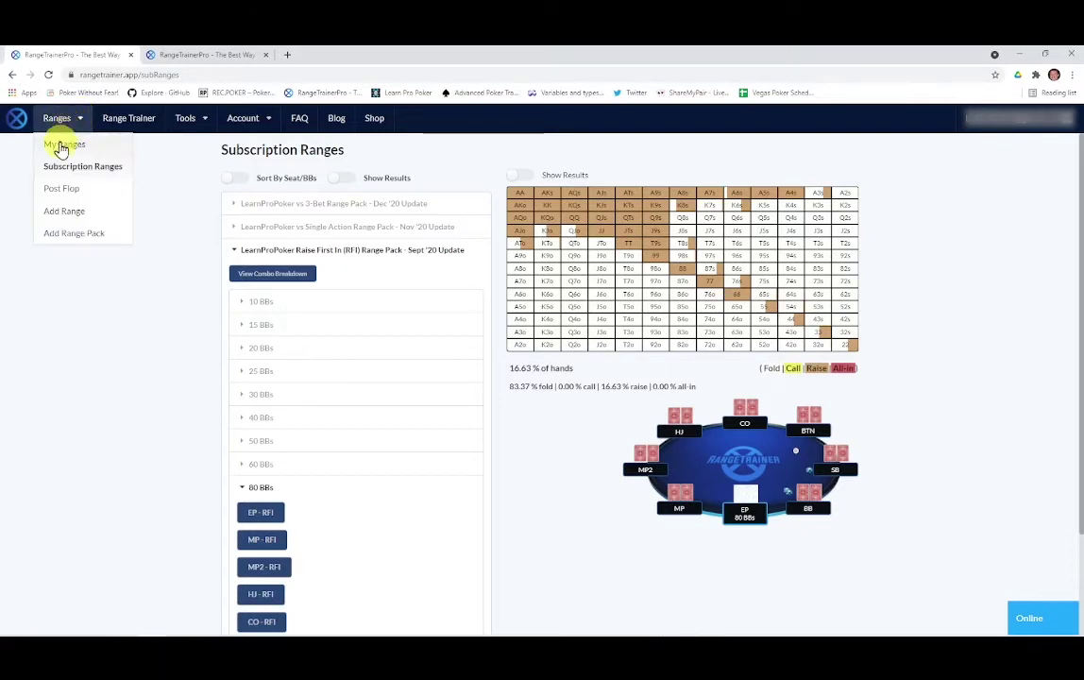
left_click(61, 214)
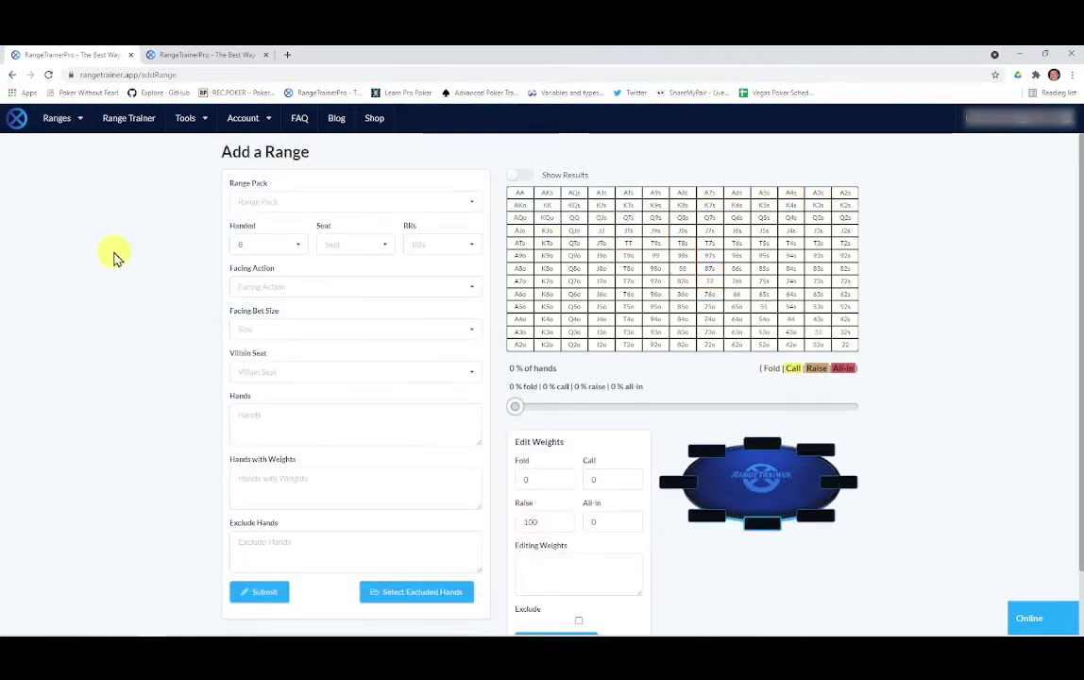
left_click(473, 207)
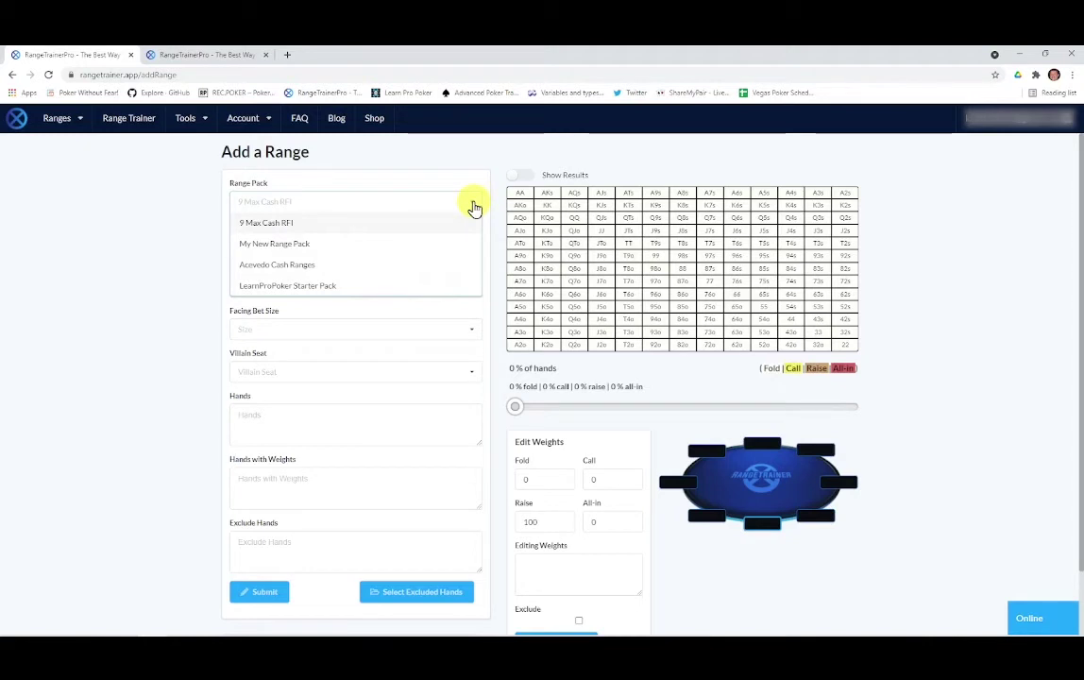
left_click(339, 244)
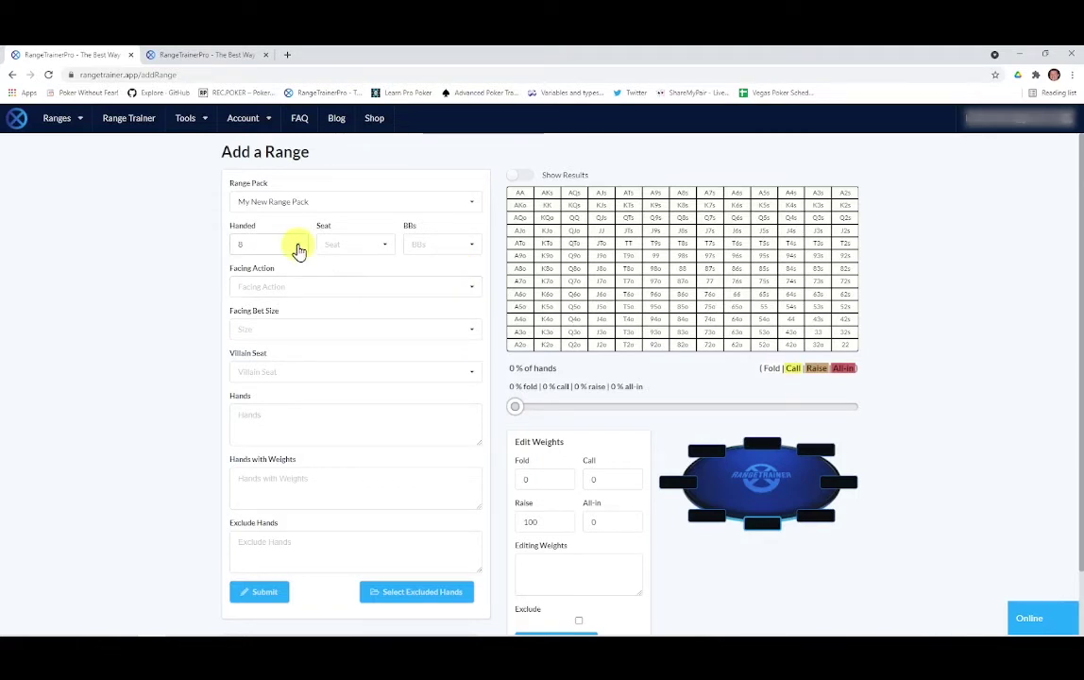
Review the available table sizes and seat choices for the new range without changing them.
left_click(298, 250)
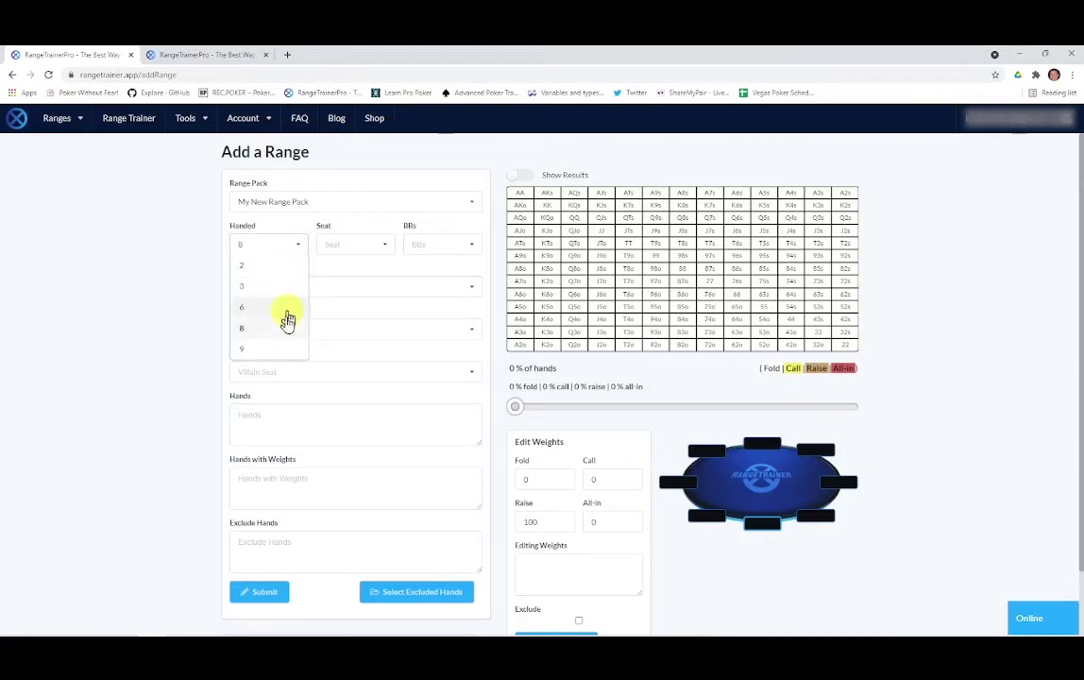
scroll(279, 351, "down", 1)
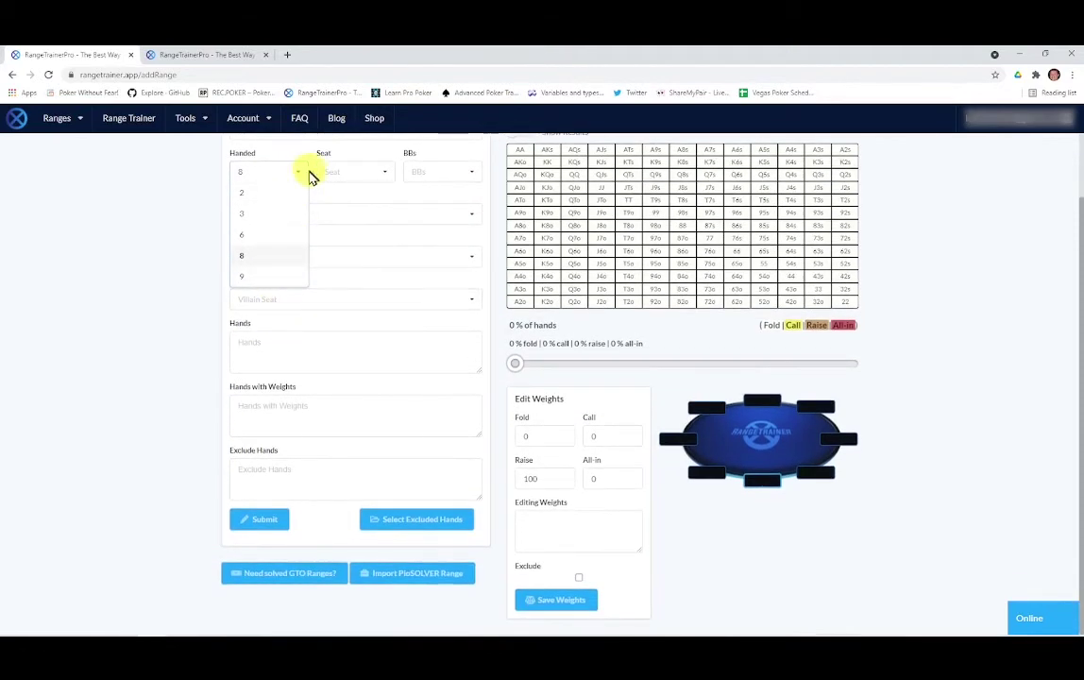
left_click(300, 174)
scroll(335, 199, "up", 1)
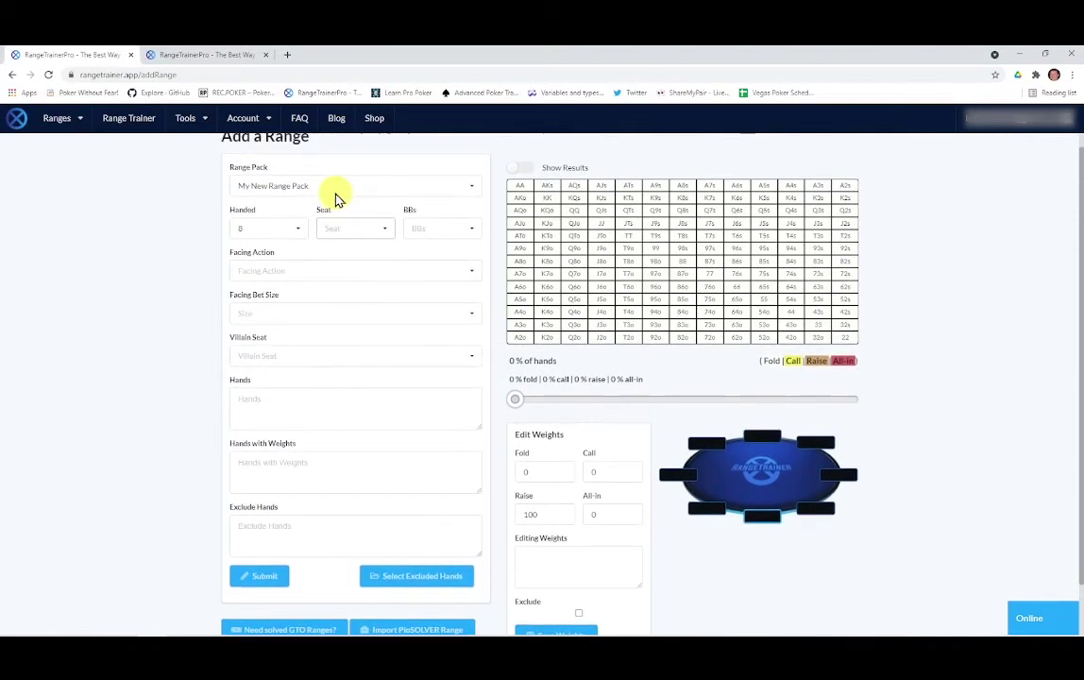
left_click(385, 228)
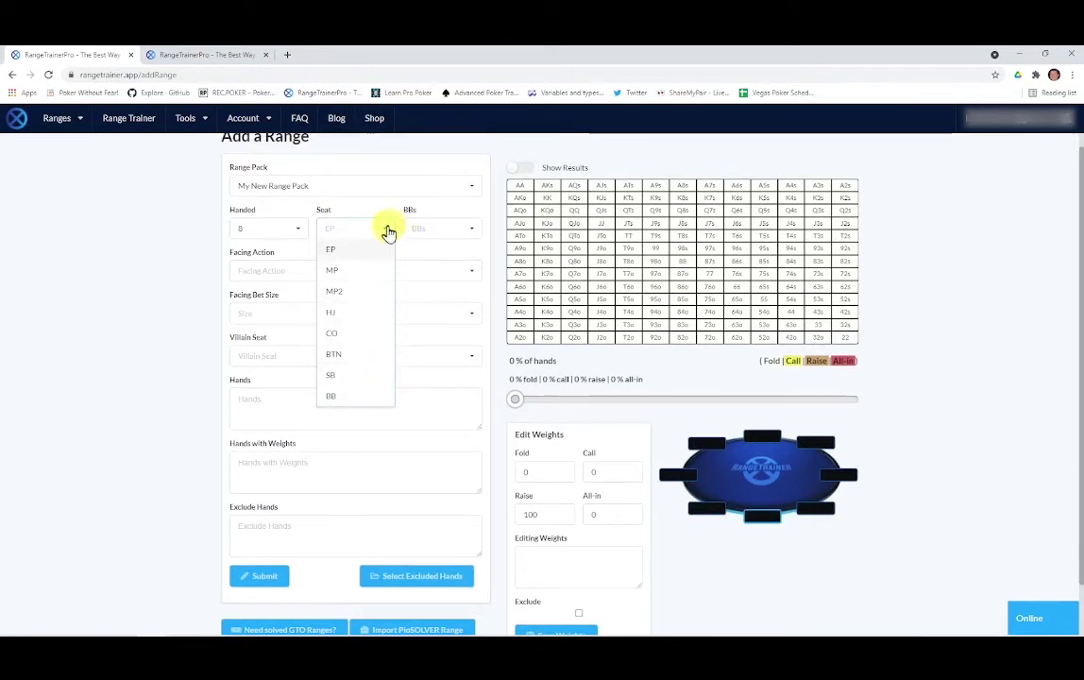
left_click(388, 232)
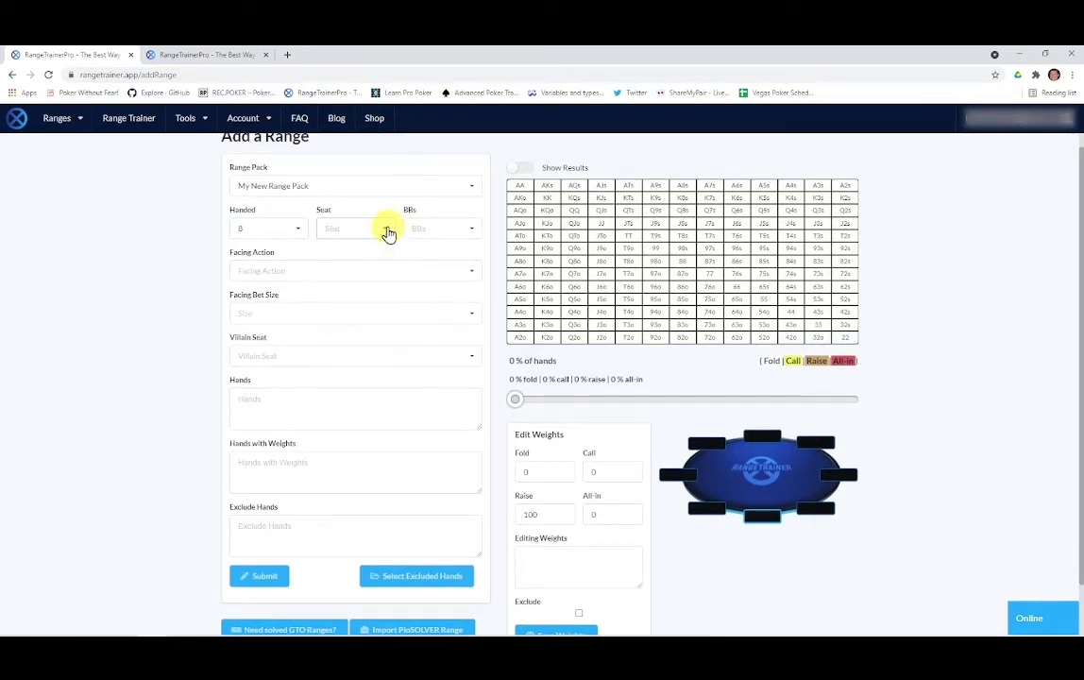
Look through the available stack depths and set the new range's BBs to 100.
left_click(472, 232)
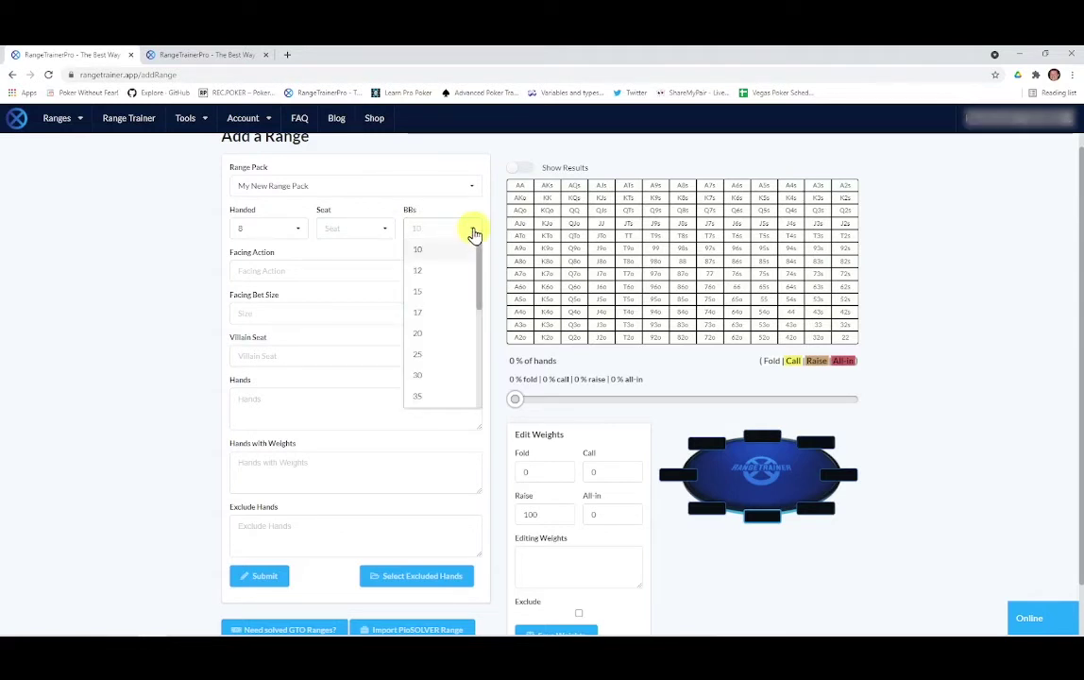
left_click_drag(478, 251, 474, 374)
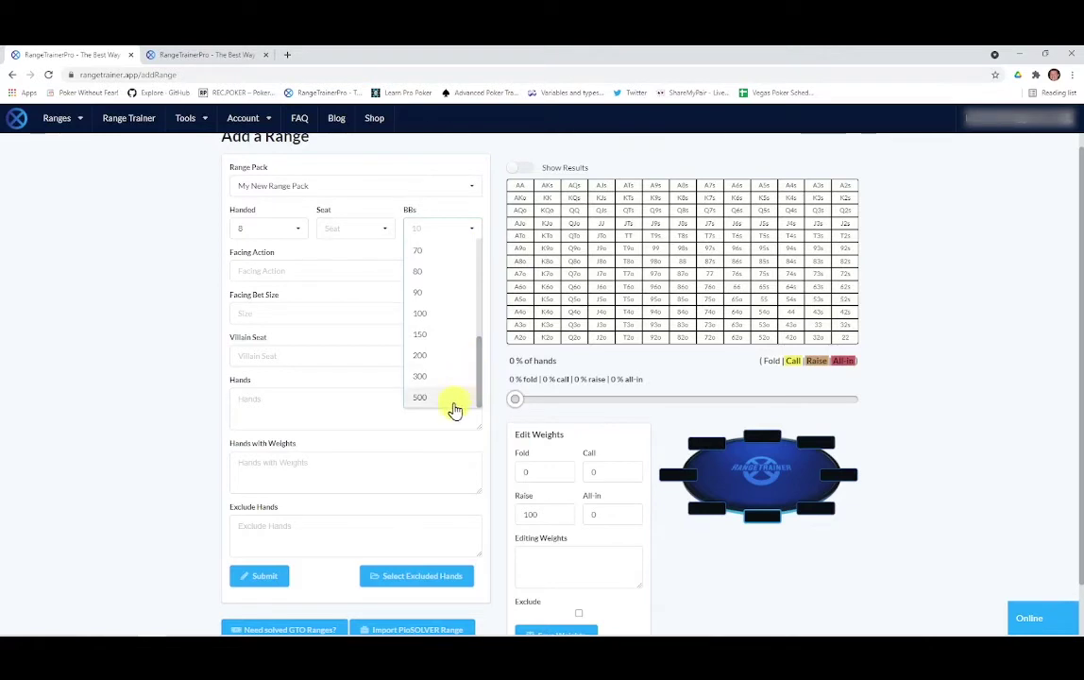
mouse_move(479, 387)
left_mouse_down()
mouse_move(493, 286)
mouse_move(479, 295)
mouse_move(477, 375)
left_mouse_up()
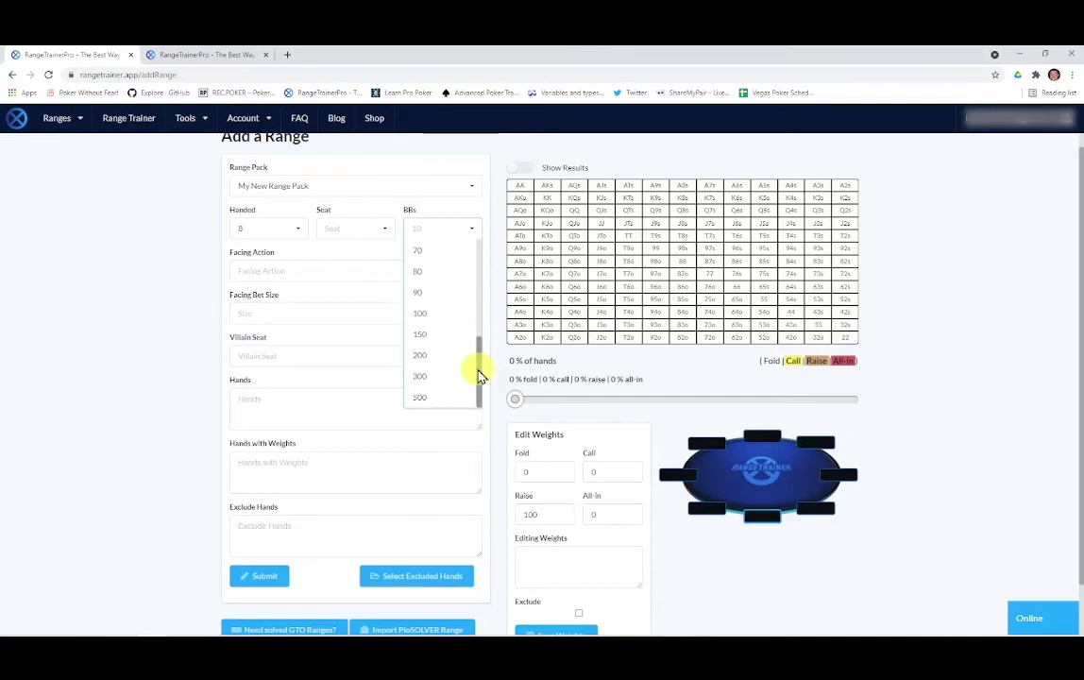
left_click(441, 316)
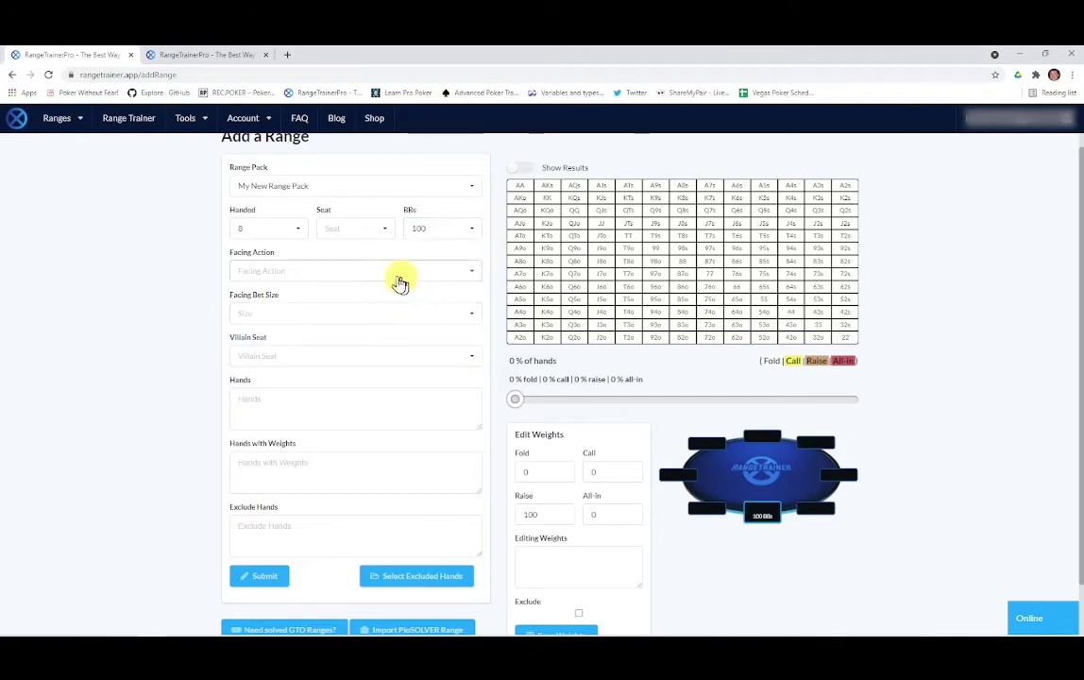
Set the new range's seat to MP and its facing action to Folded To.
left_click(386, 232)
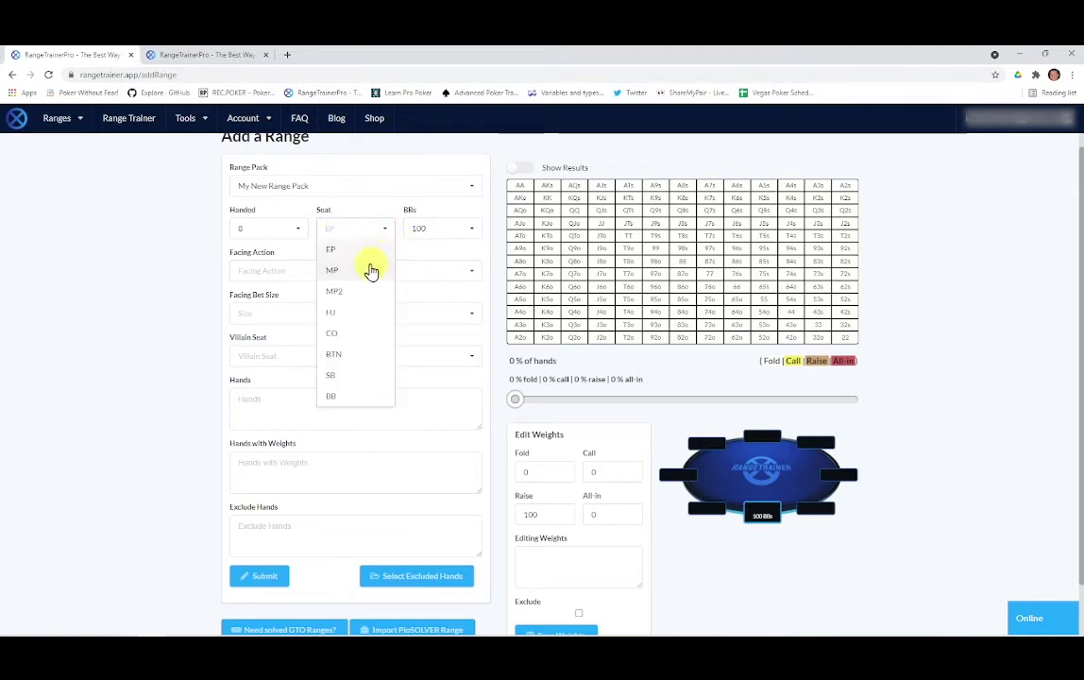
left_click(369, 271)
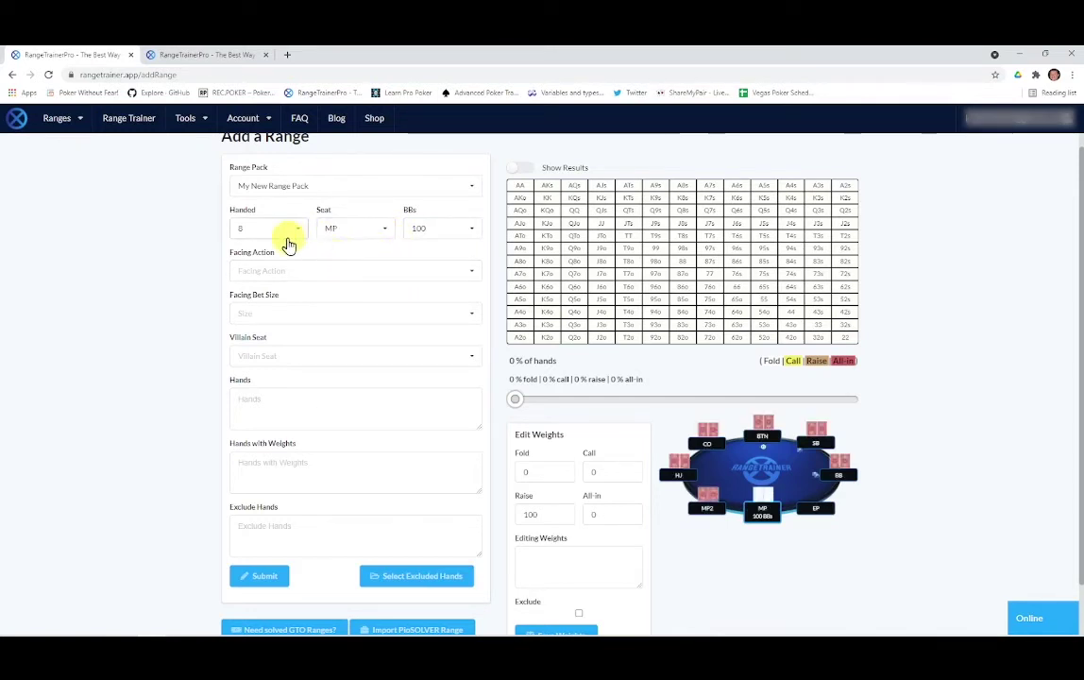
left_click(472, 273)
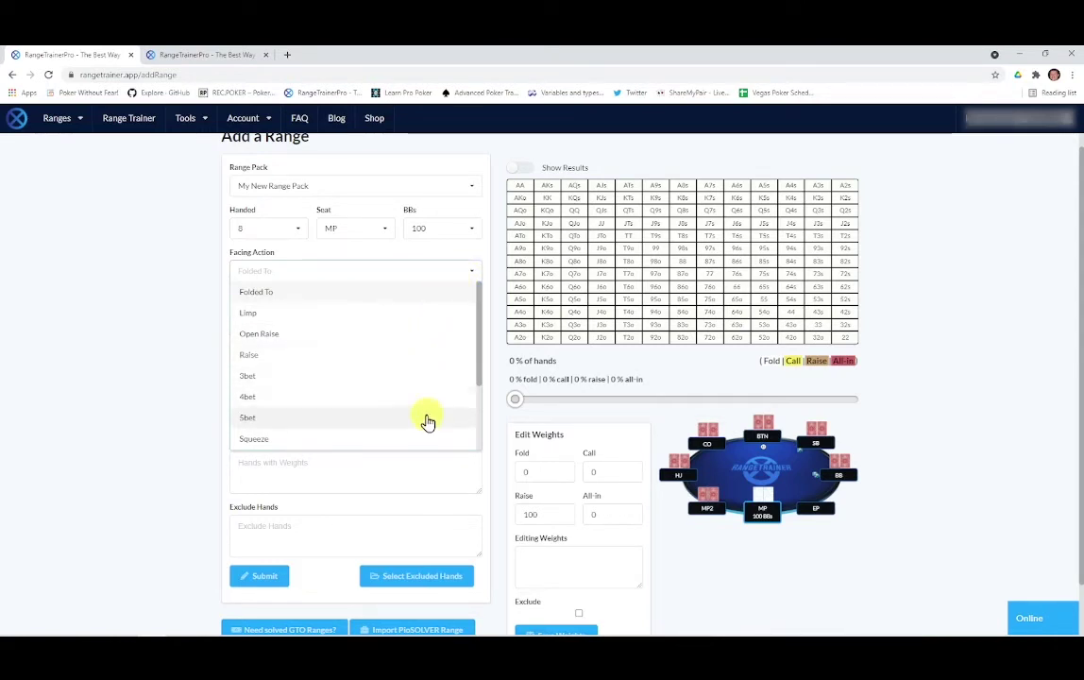
left_click(444, 301)
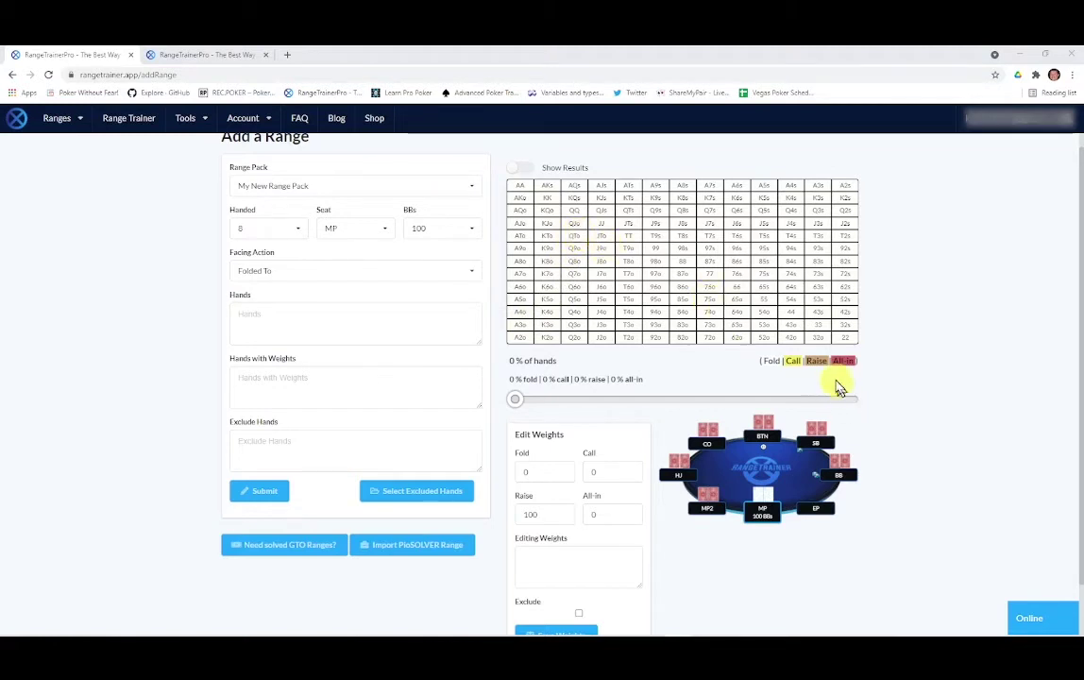
Add the hands AA, AKs and AQs to the range in the hand grid.
left_click(519, 188)
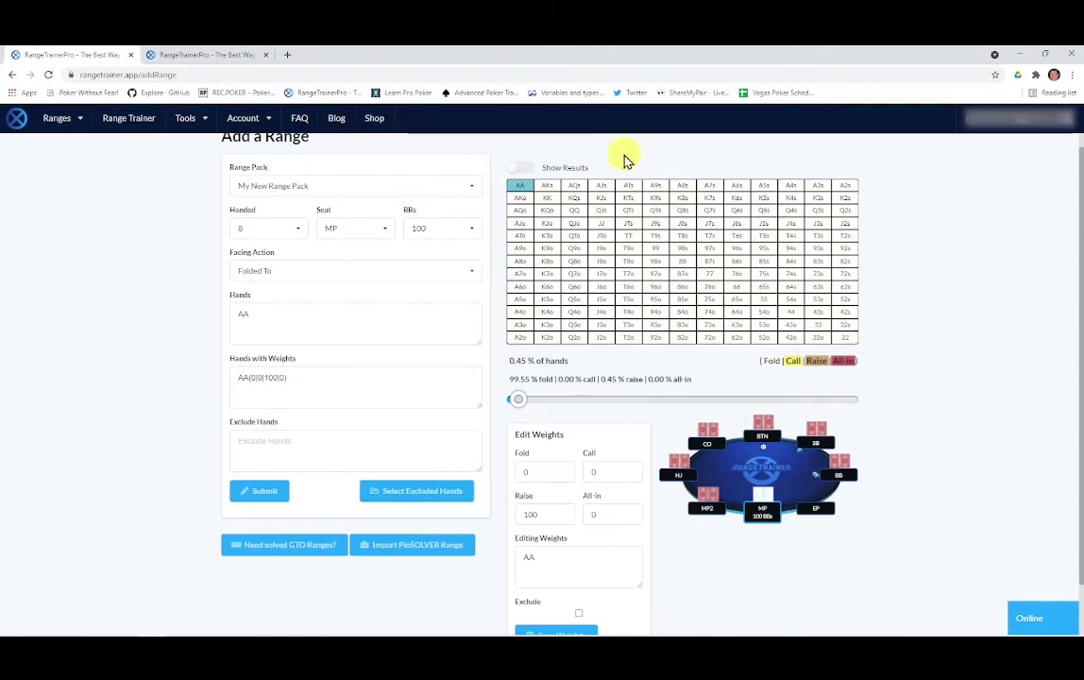
left_click(546, 187)
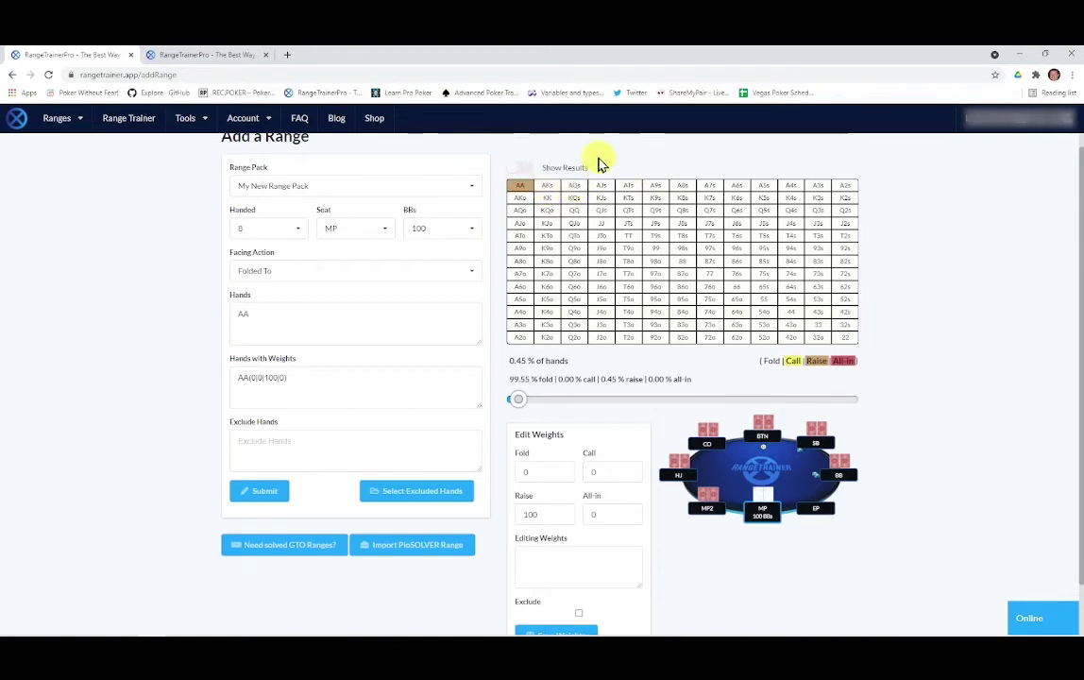
left_click(547, 186)
left_click(548, 186)
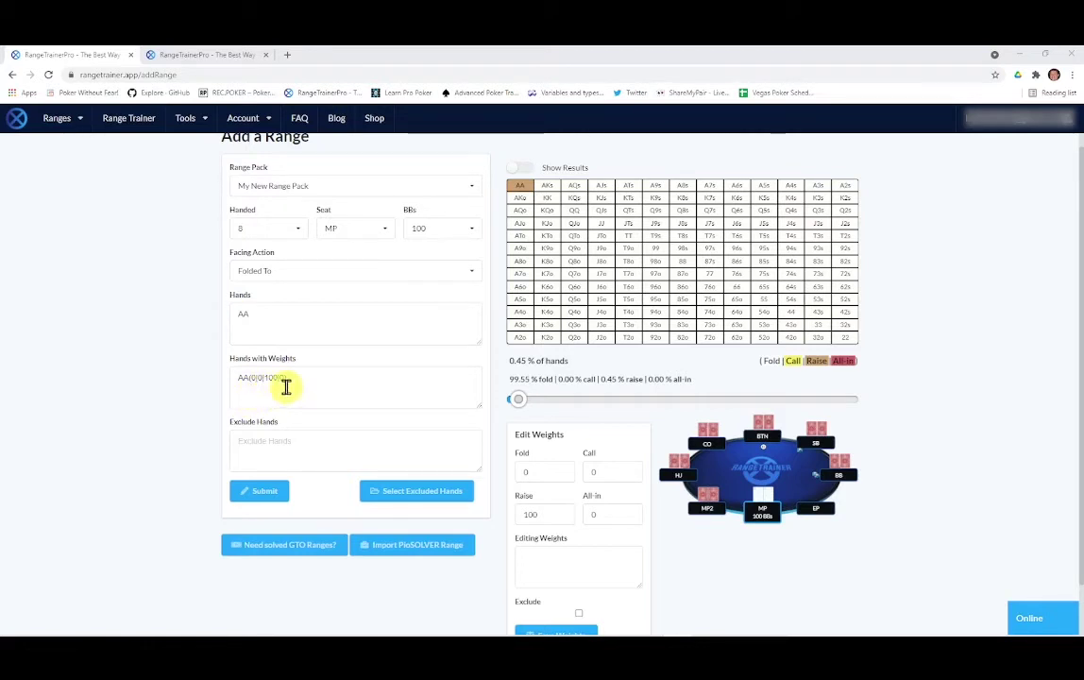
left_click(547, 187)
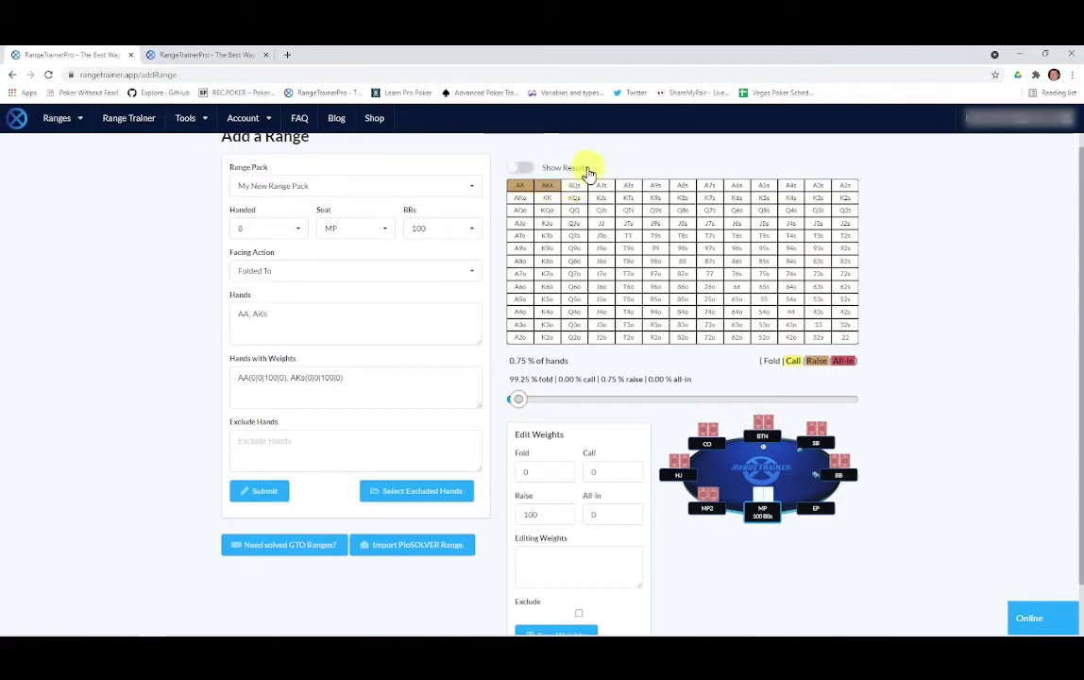
left_click(573, 188)
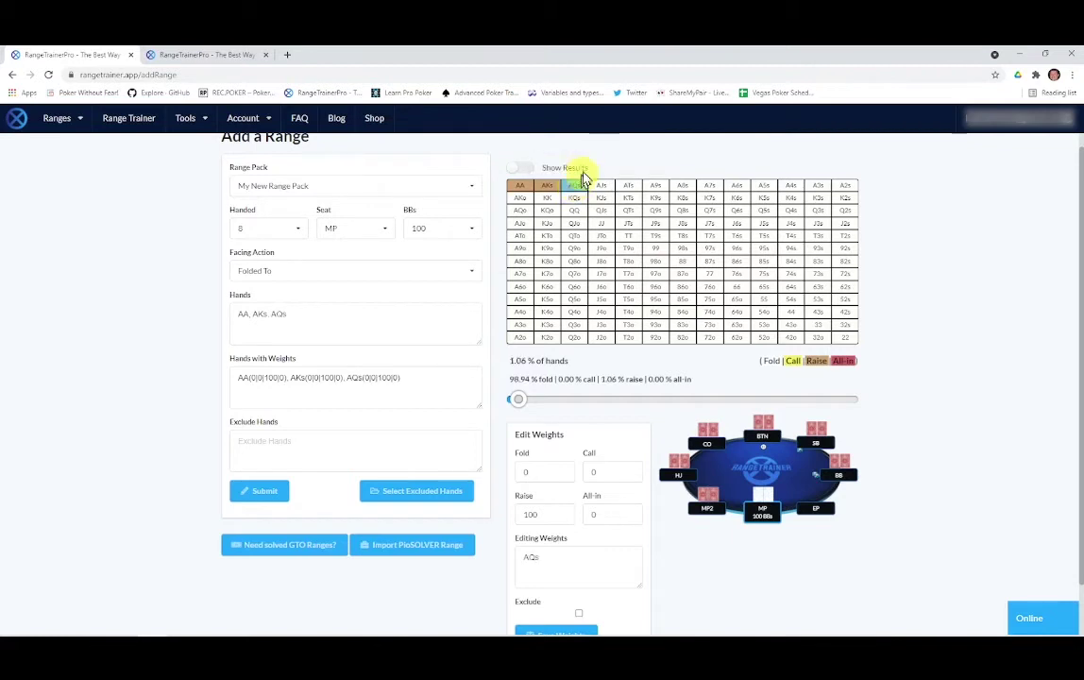
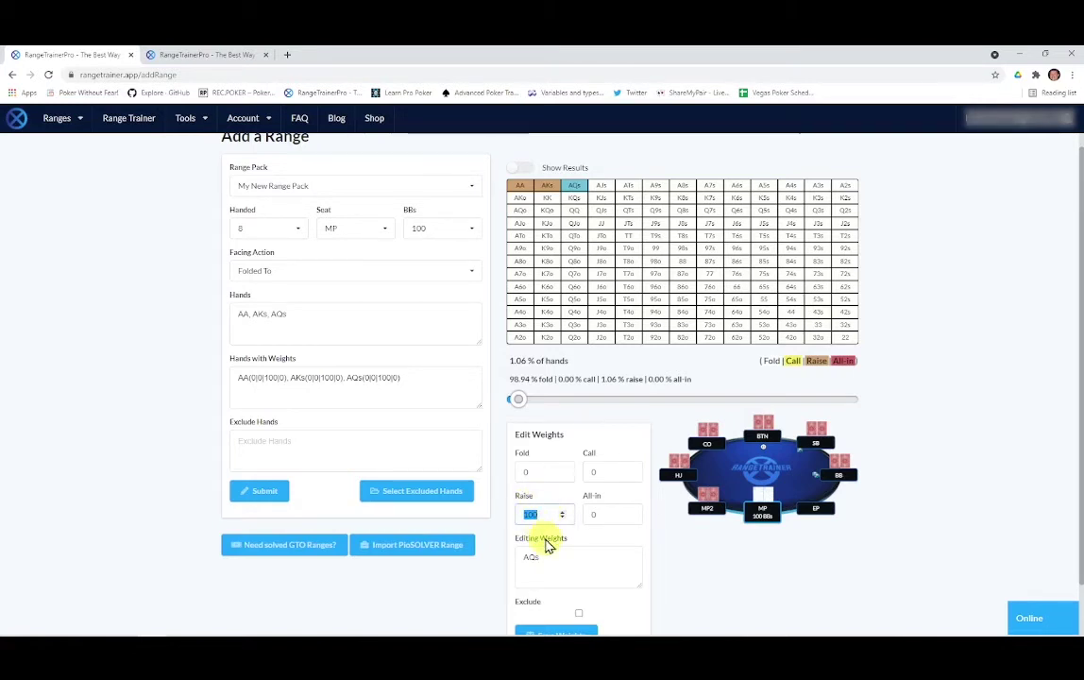
Set the Raise weight to 50 and the Fold weight to 50.
type("0")
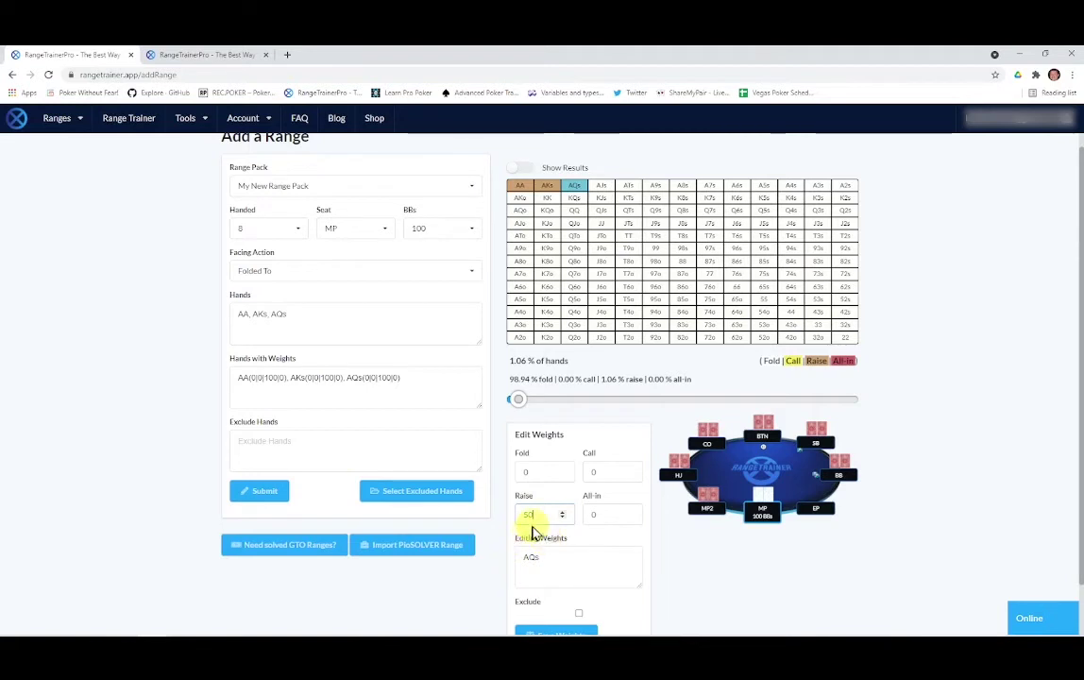
left_click(539, 472)
double_click(526, 471)
type("5")
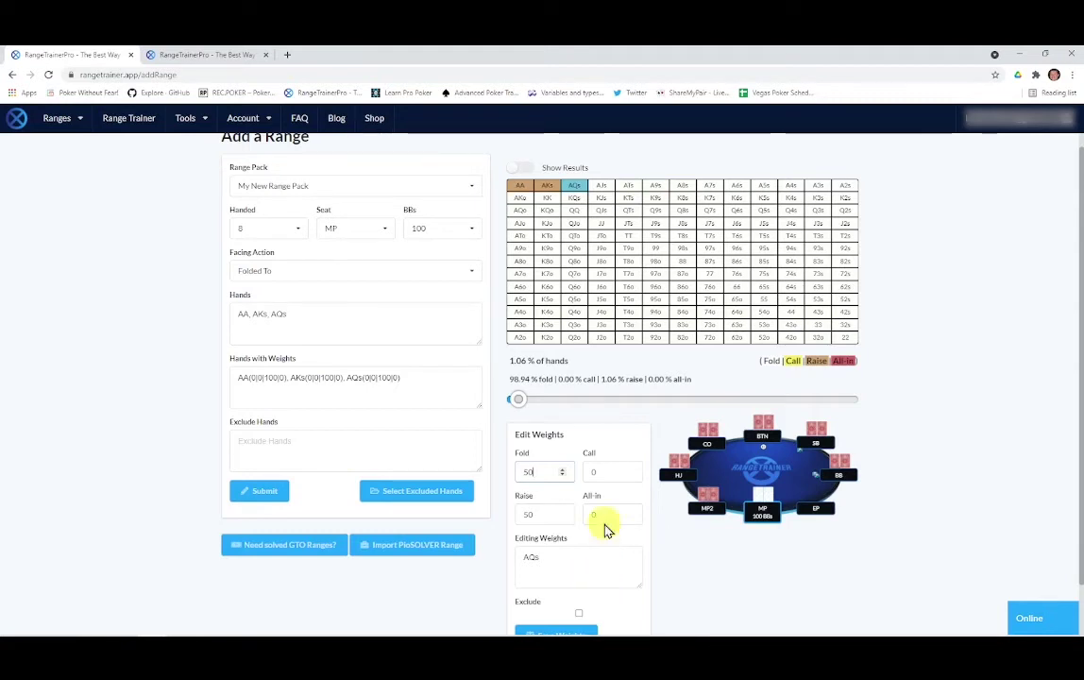
Remove AQs from the range, reselect AKs for weight editing, and save the 50 fold / 50 raise weights to it.
mouse_move(547, 181)
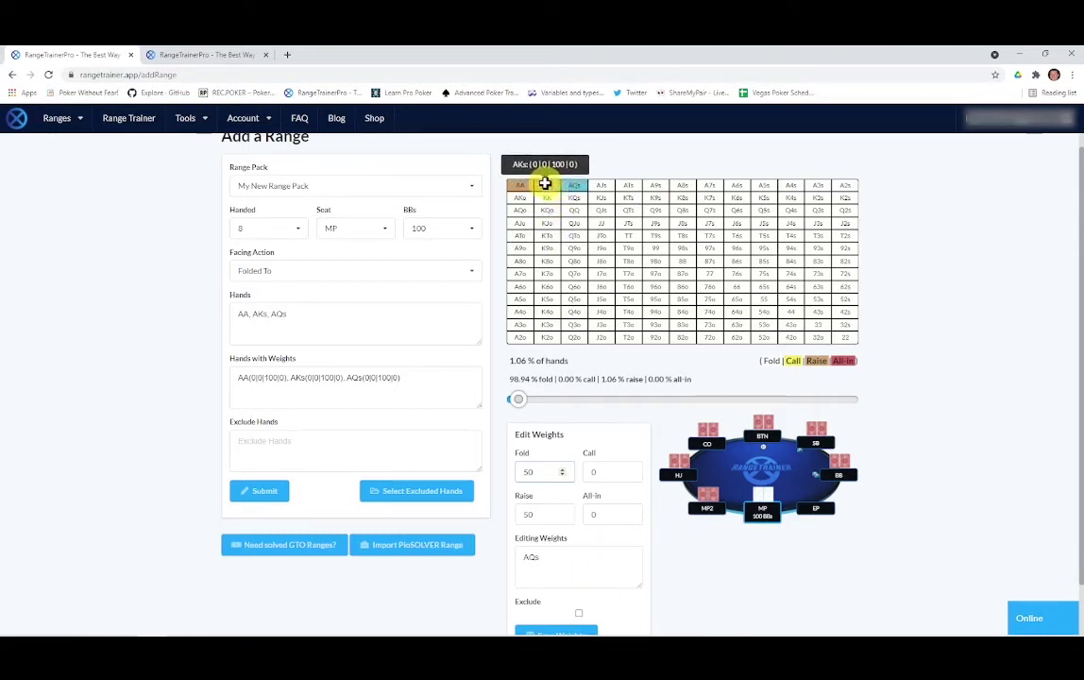
left_click(576, 183)
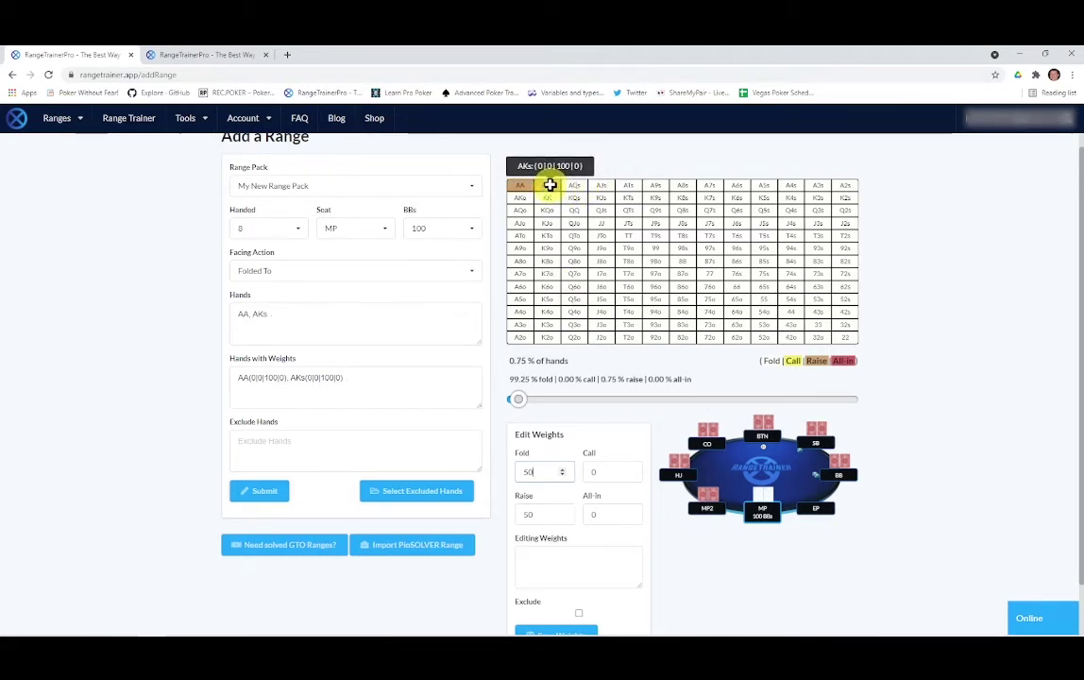
left_click(549, 184)
left_click(549, 185)
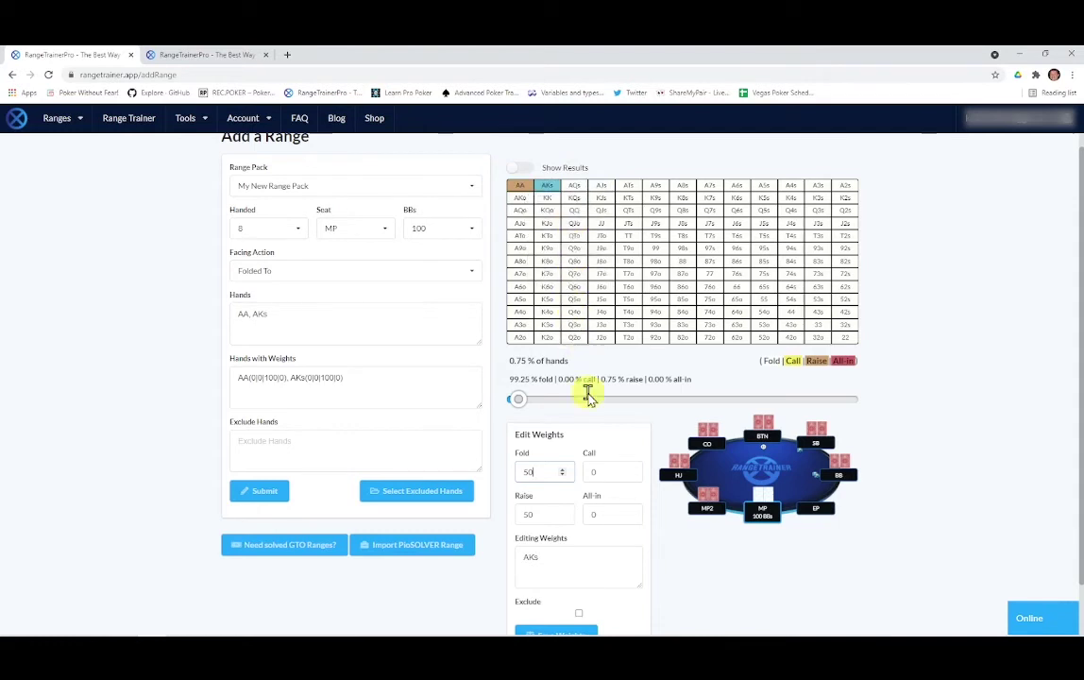
scroll(692, 578, "down", 1)
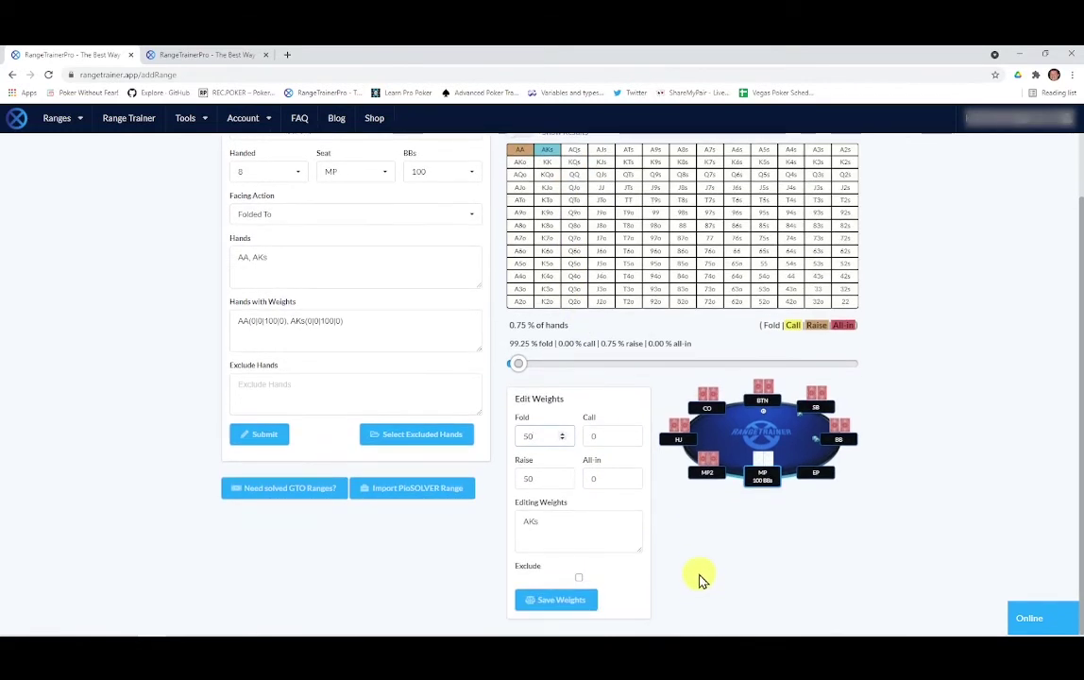
left_click(550, 600)
left_click(550, 600)
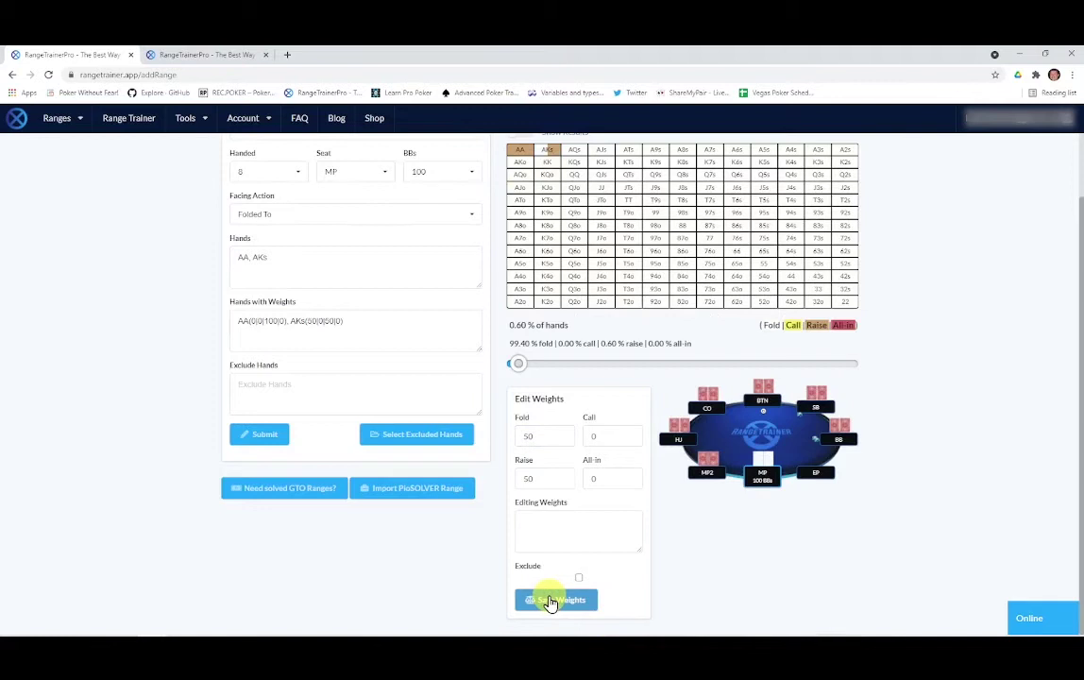
Add AQs through A6s to the range and save the 50 fold / 50 raise weights to them.
scroll(593, 201, "up", 1)
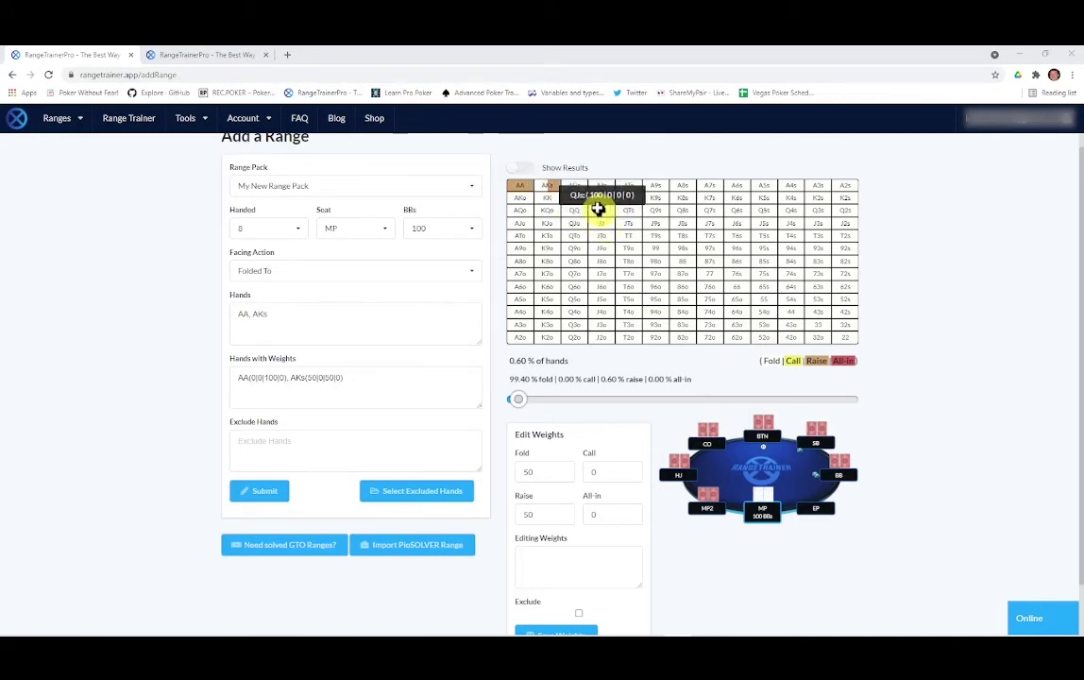
left_click_drag(582, 185, 652, 185)
left_click_drag(690, 186, 737, 183)
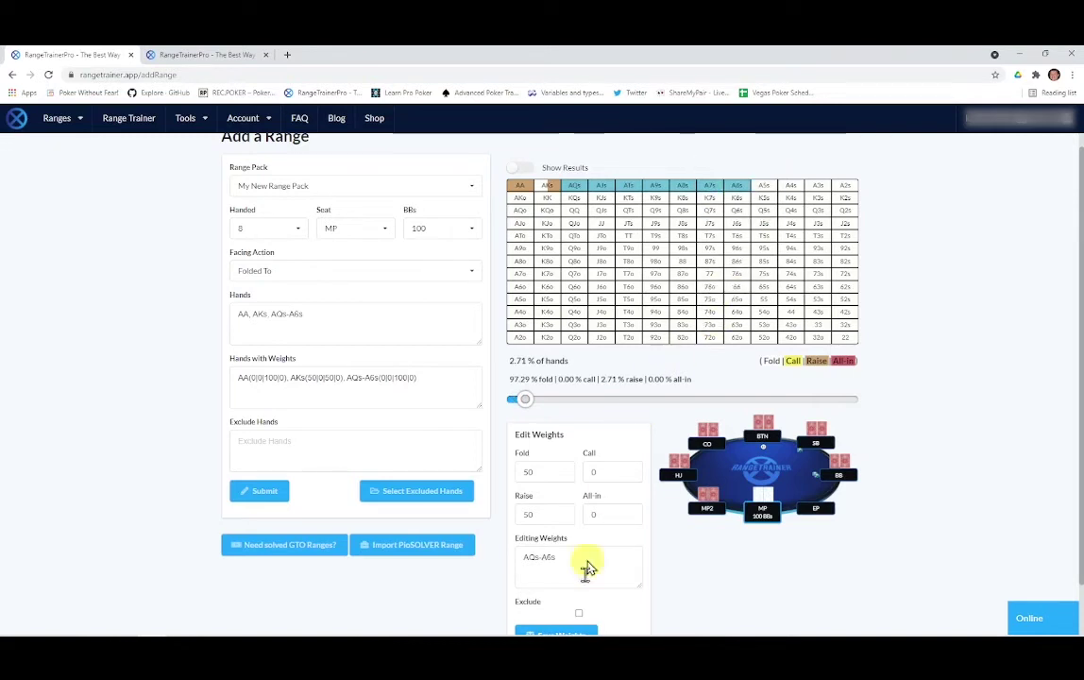
scroll(629, 586, "down", 1)
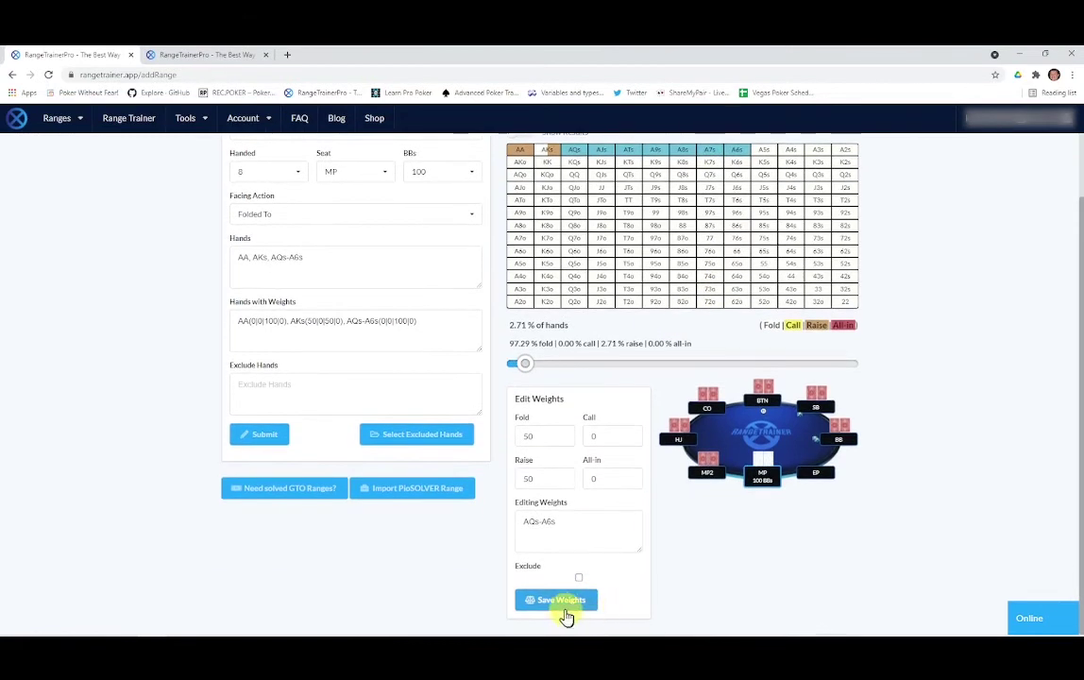
left_click(549, 605)
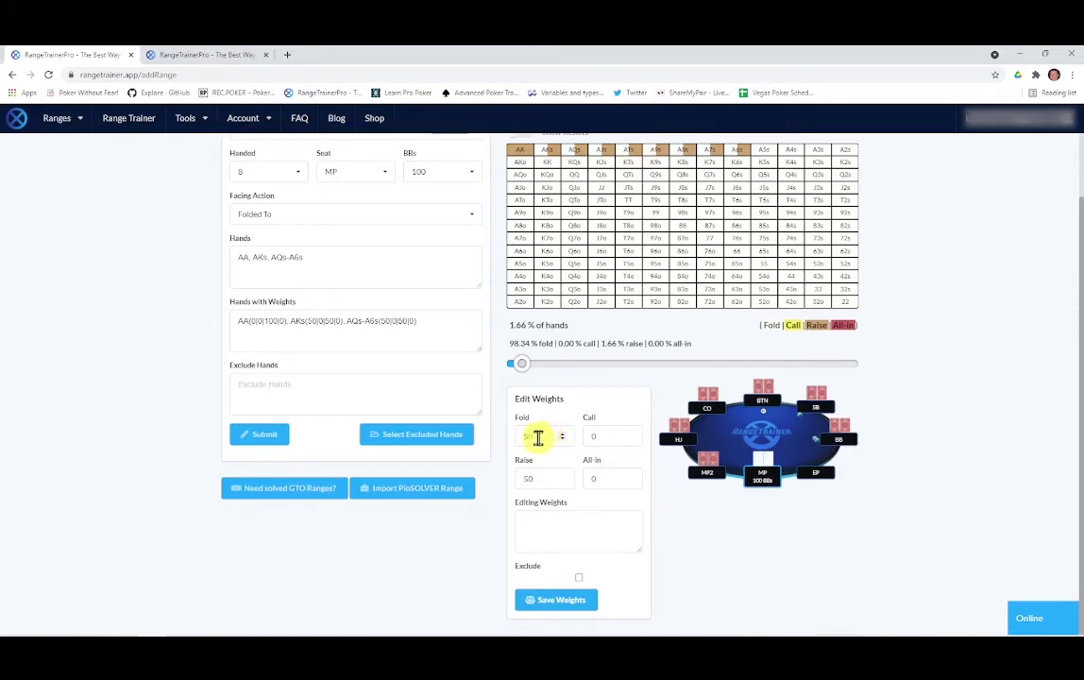
Set the edit weights to Fold 0, Raise 0 and Call 100.
left_click_drag(538, 435, 515, 442)
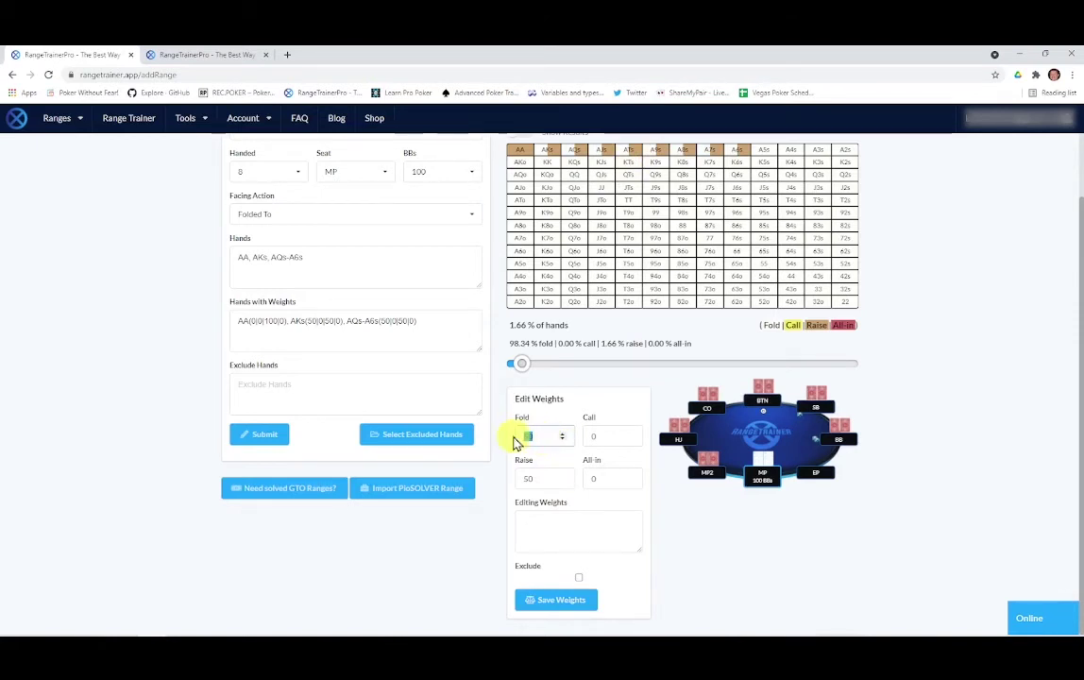
type("0")
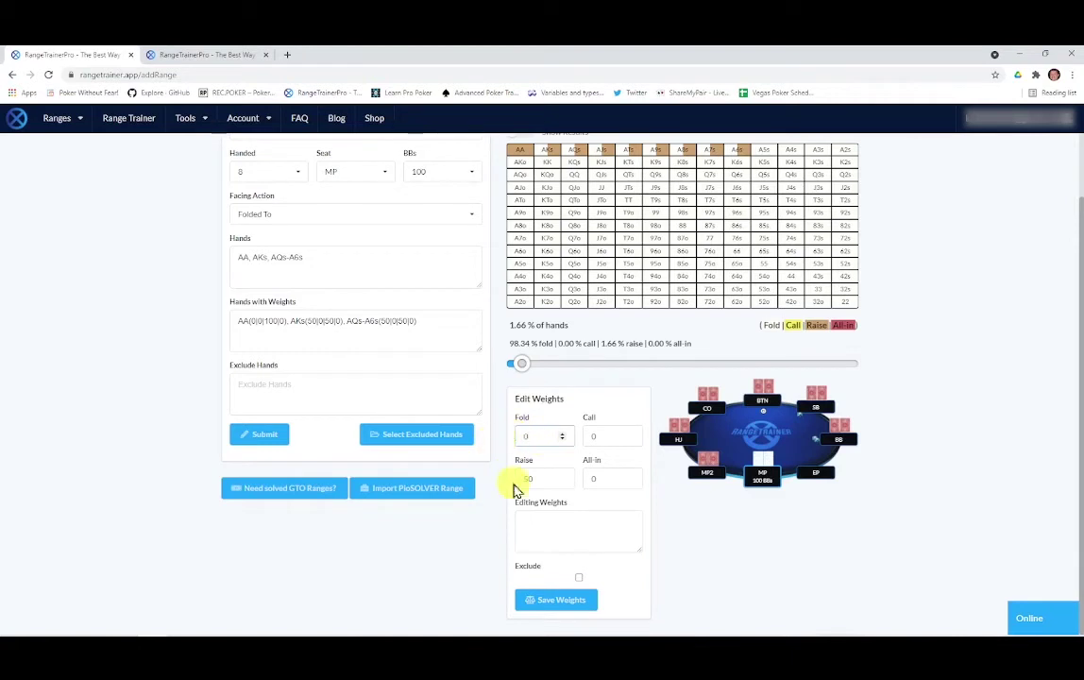
left_click_drag(538, 477, 507, 482)
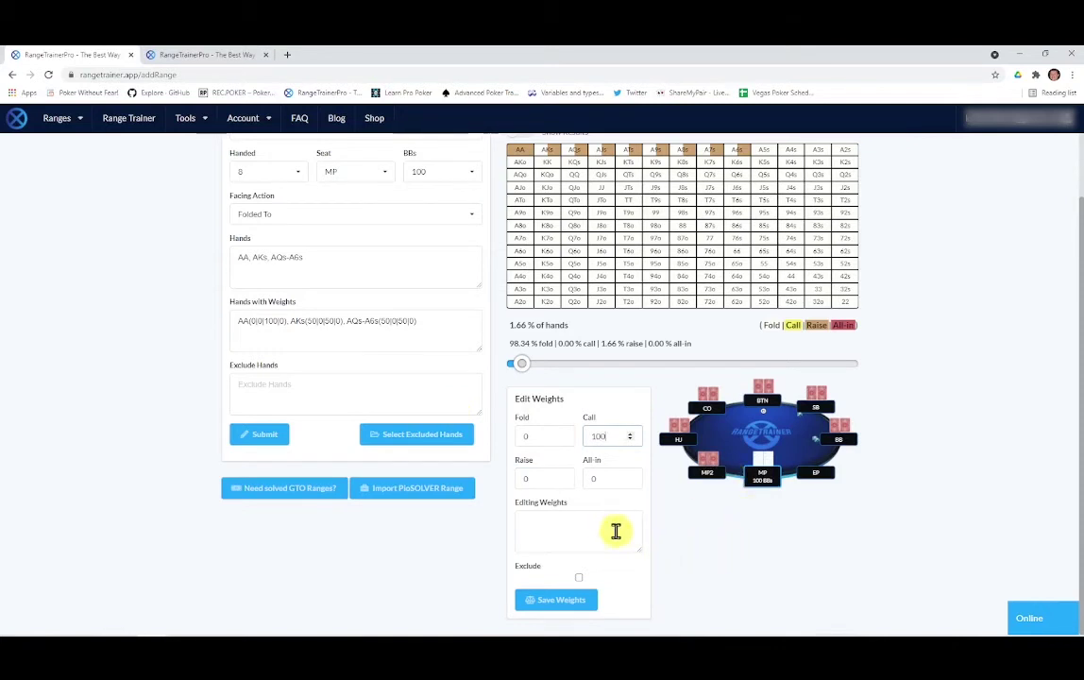
Remove and reselect A8s through A6s in the hand grid, and save the 100 call weight to them.
scroll(843, 551, "up", 1)
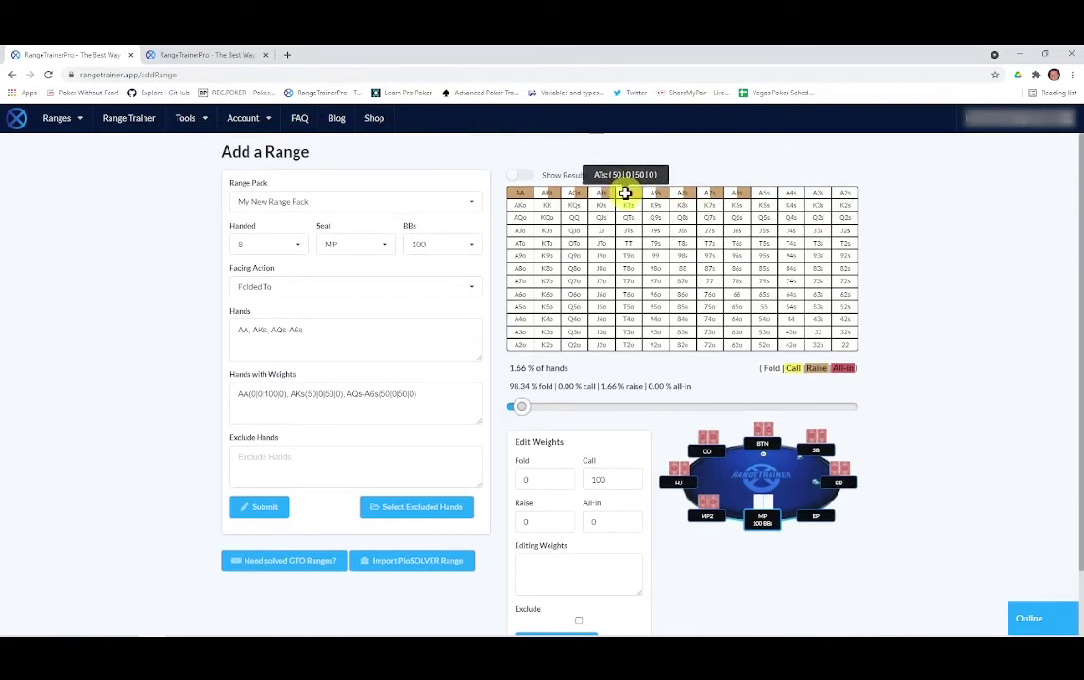
left_click_drag(693, 191, 728, 186)
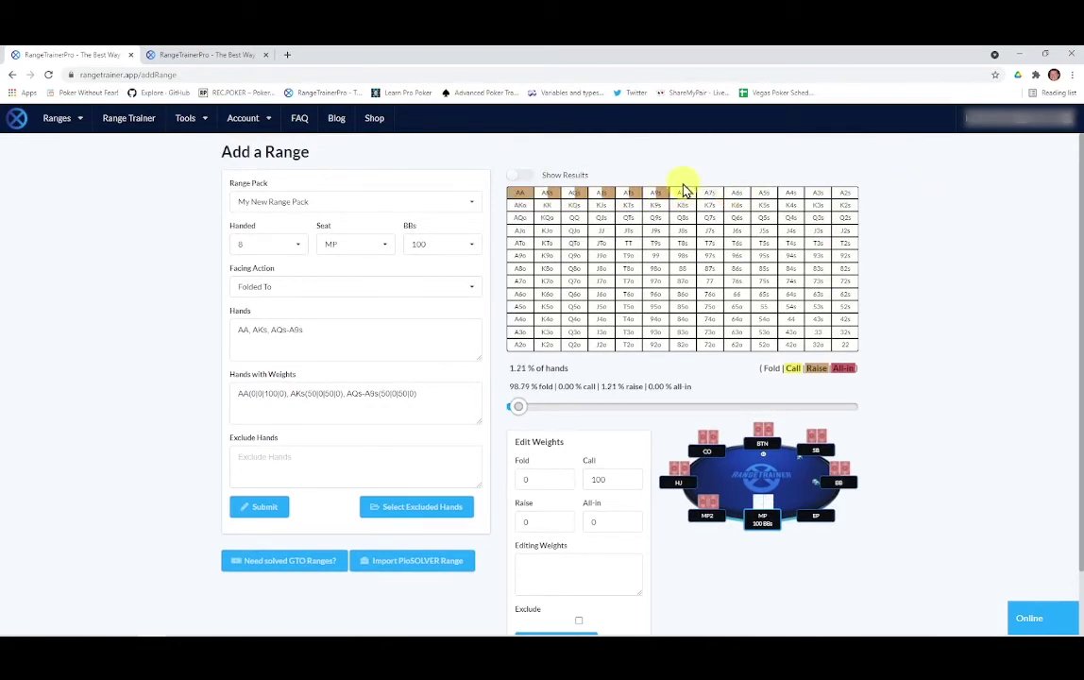
left_click_drag(685, 189, 733, 185)
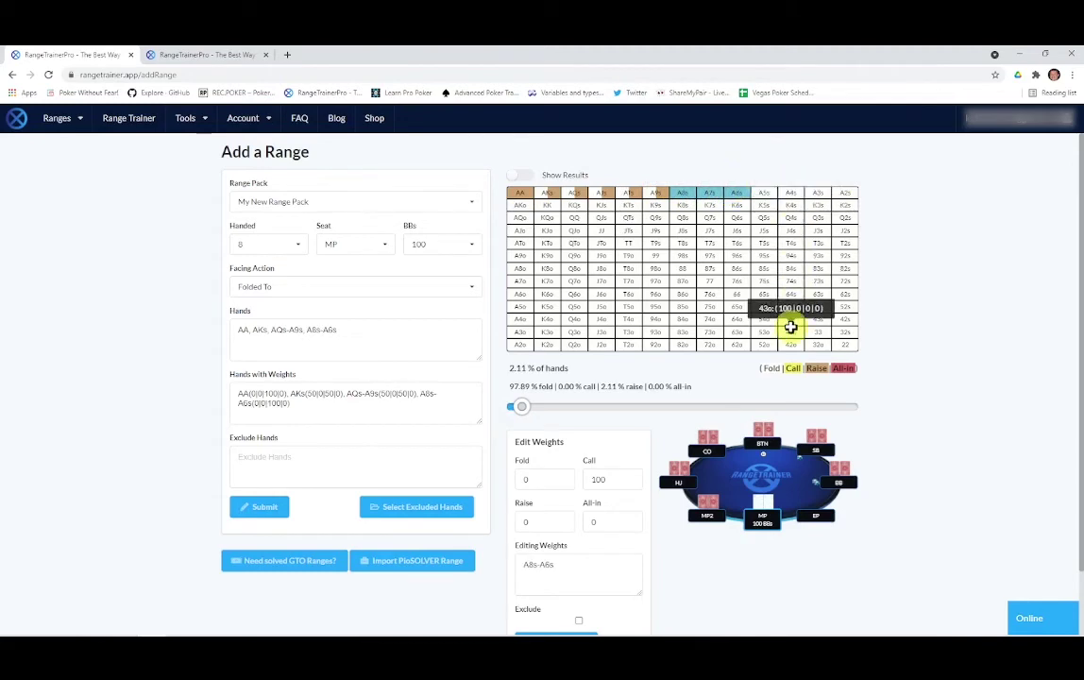
scroll(755, 573, "down", 2)
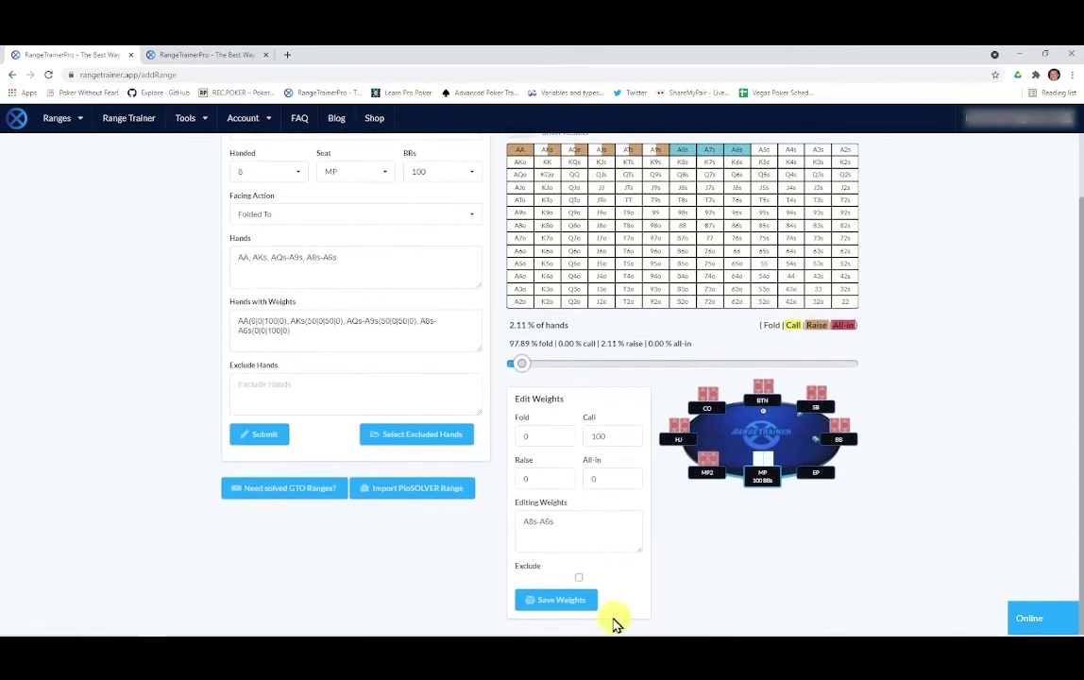
left_click(555, 602)
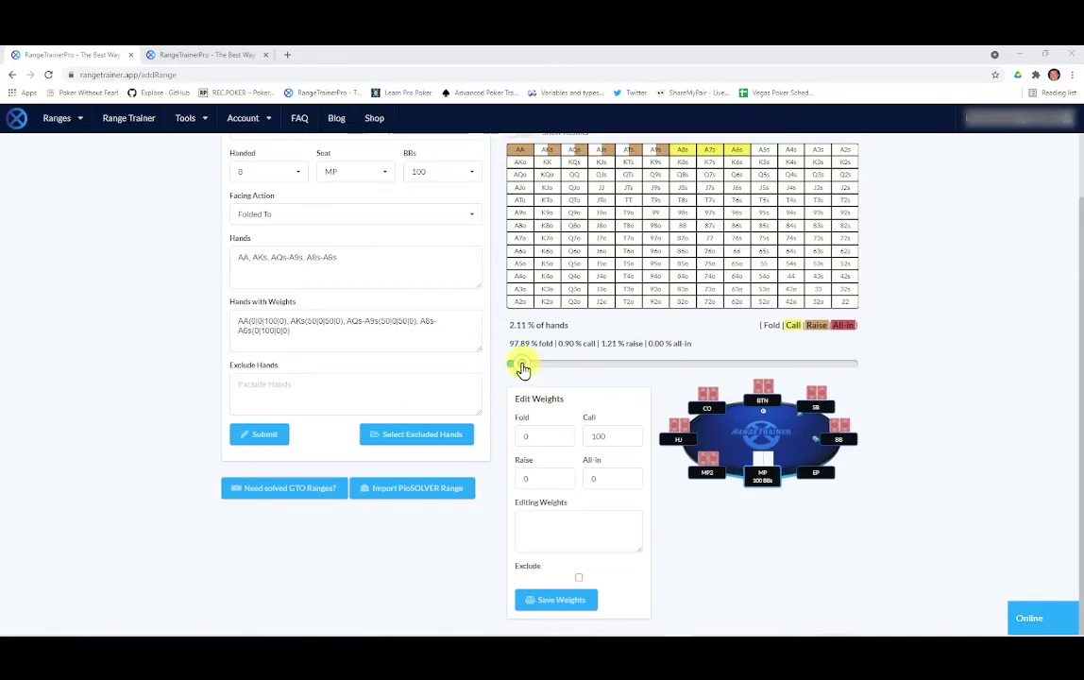
Clear all hands with the range slider, select about 12.4% of hands with it, and save them with the 100 call weight.
left_click_drag(523, 368, 516, 368)
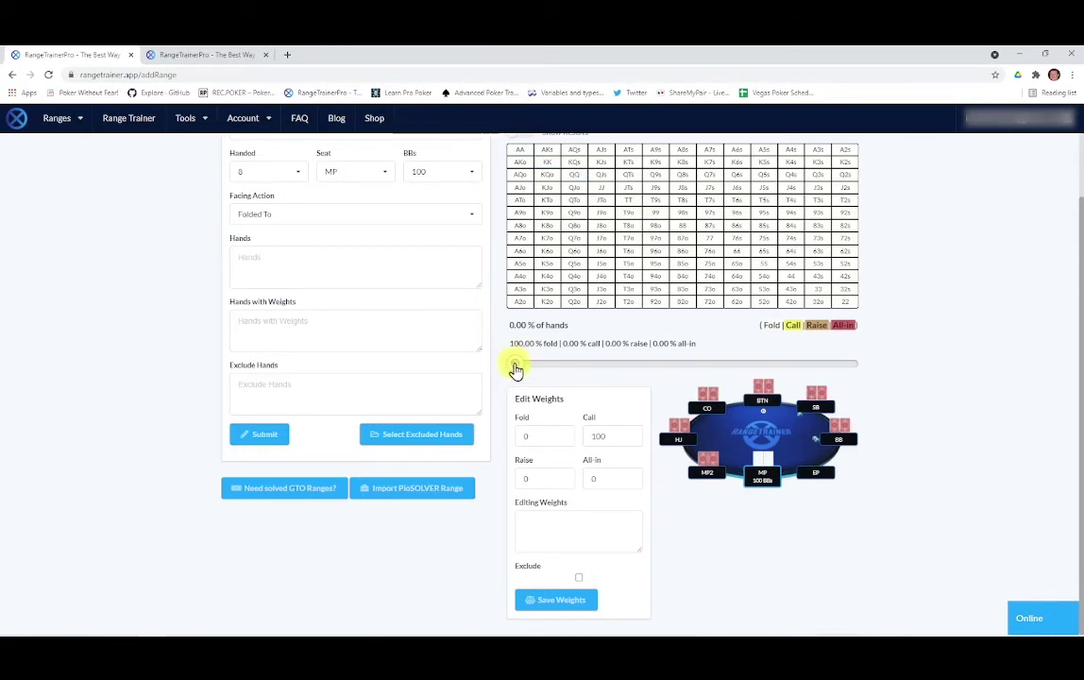
left_click_drag(515, 369, 564, 368)
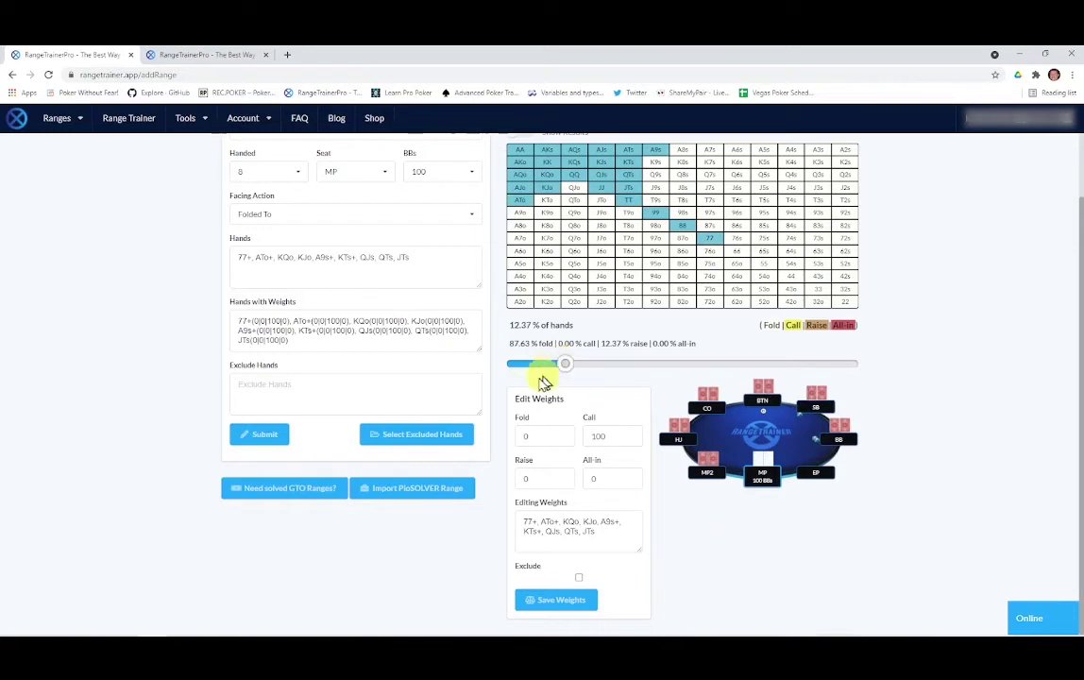
left_click(557, 601)
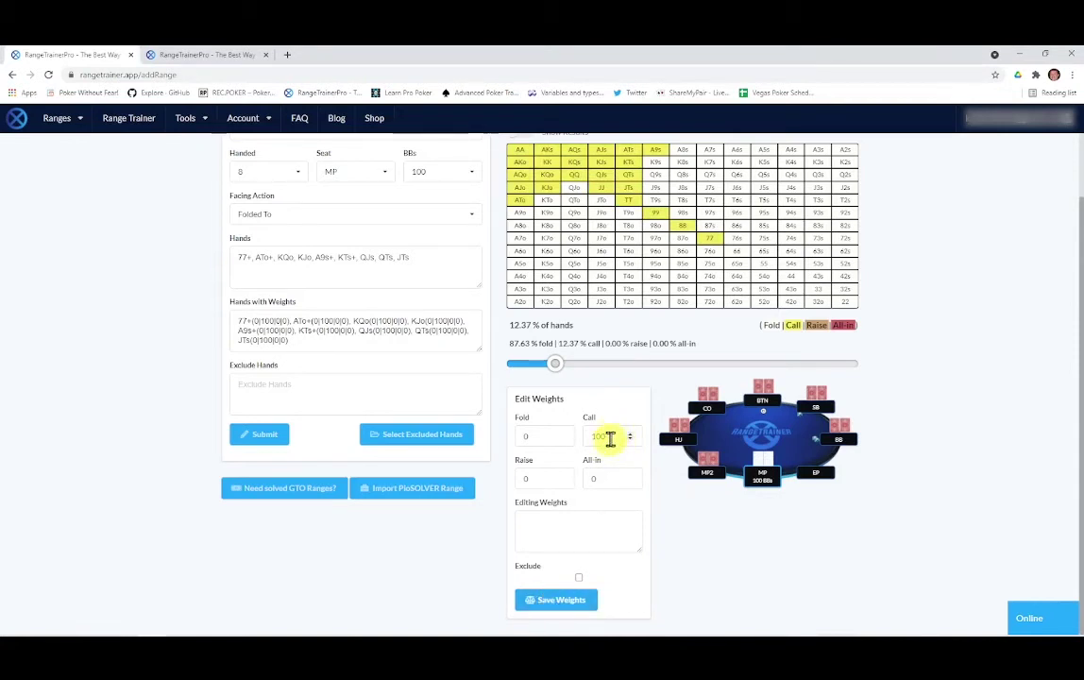
Set the Raise weight to 100, widen the range to about 15% of hands with the slider, and try to save the weights.
left_click(542, 480)
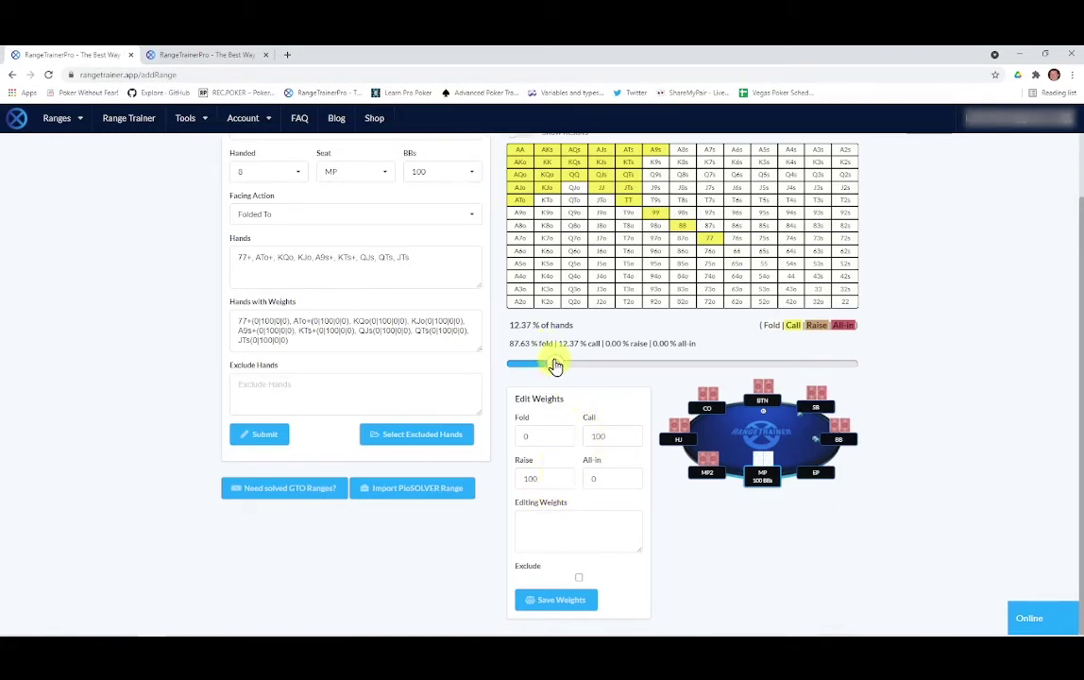
left_click_drag(554, 365, 576, 365)
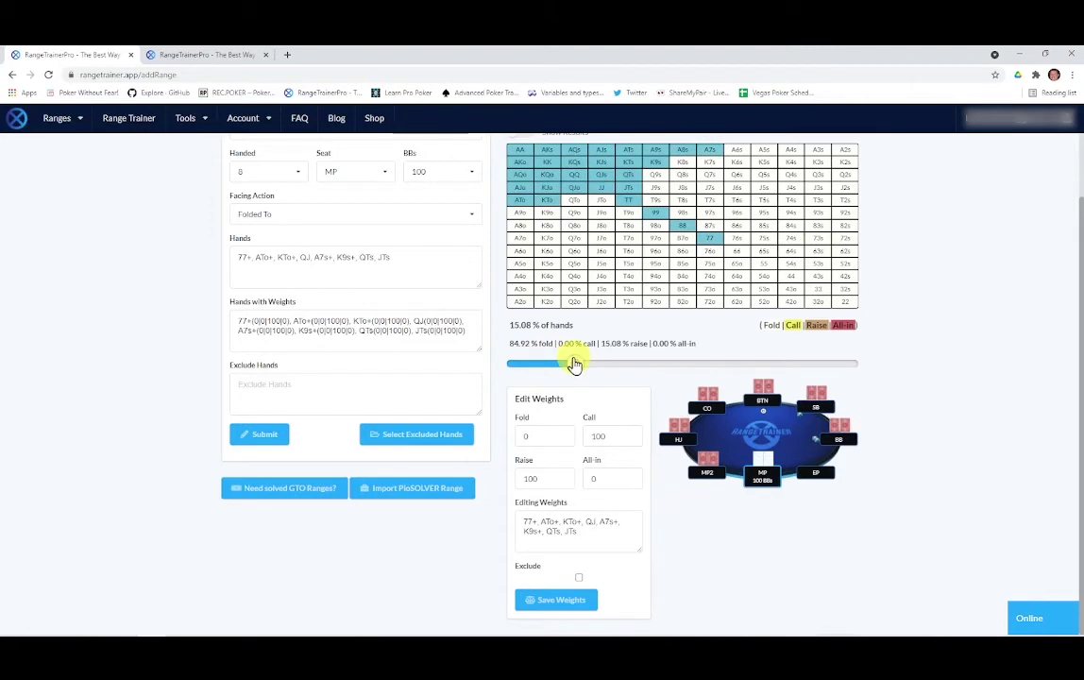
left_click(554, 603)
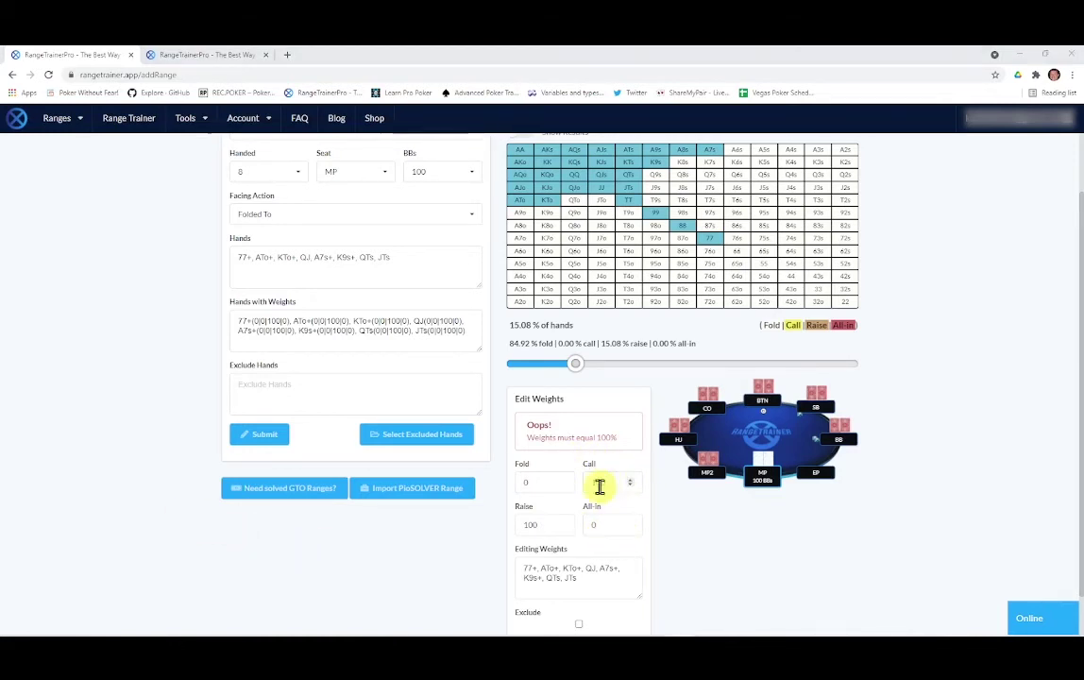
Set the Call weight to 0 and save the 100 raise weight to the selected hands.
left_click_drag(609, 482, 593, 481)
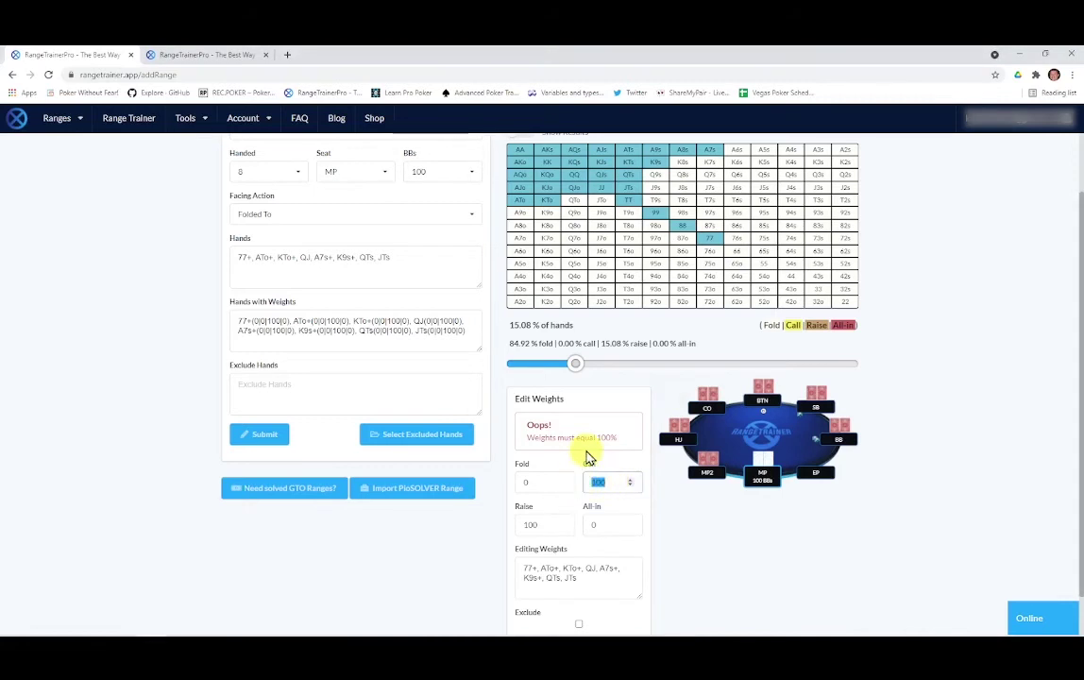
type("0")
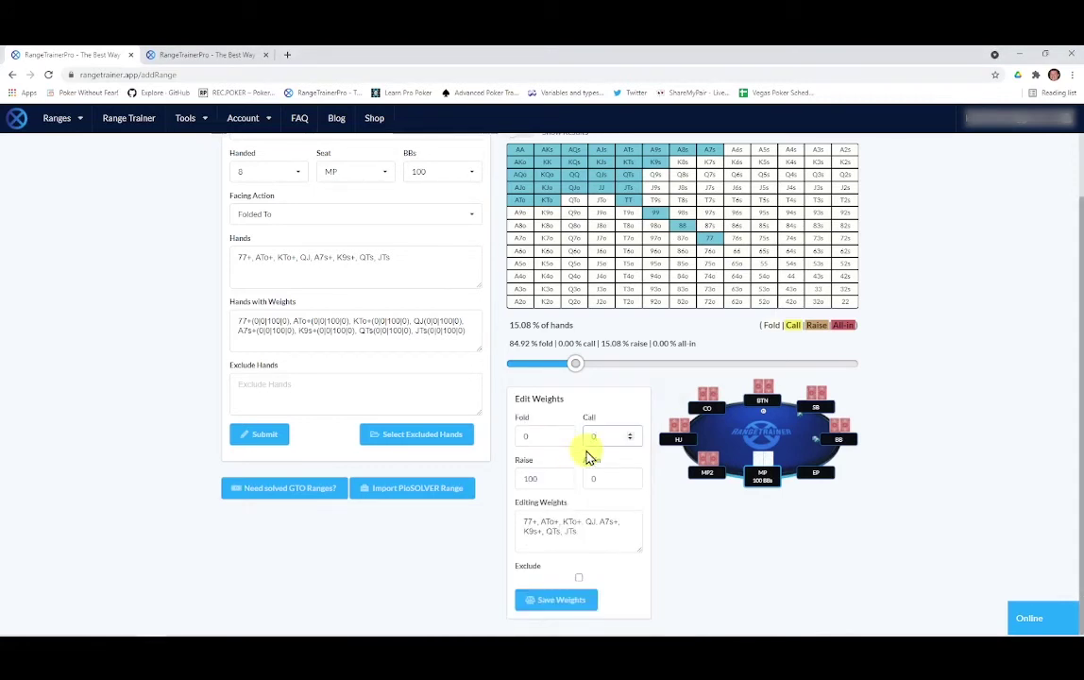
left_click(625, 497)
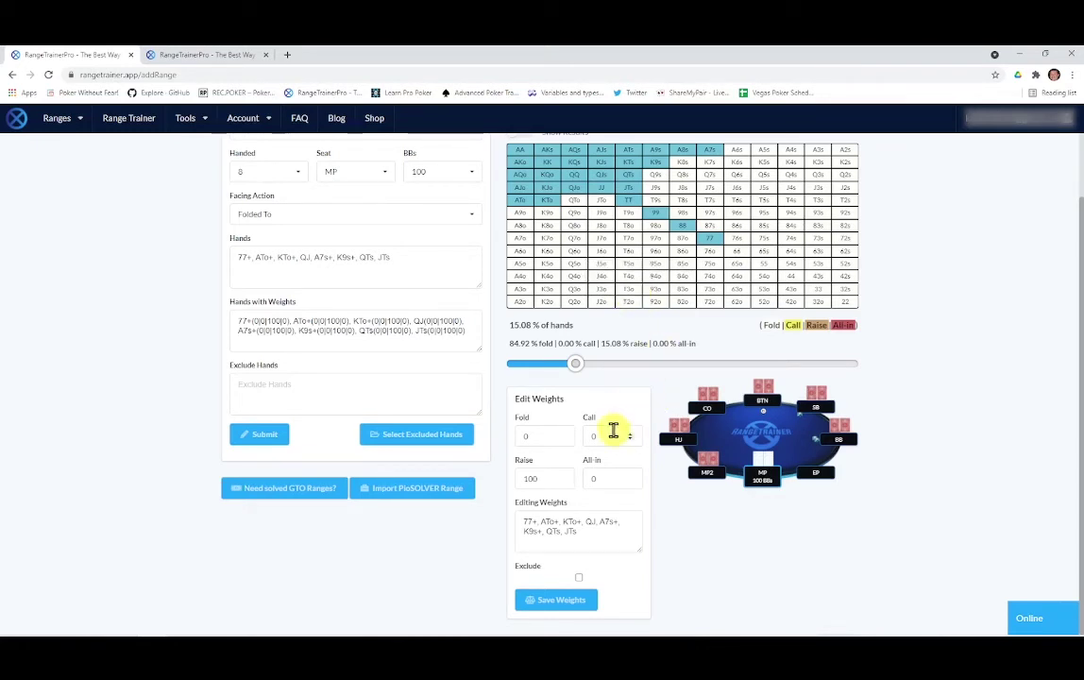
Add T3o and J3o to the range and save them with the 100 raise weight.
left_click(627, 290)
left_click(602, 288)
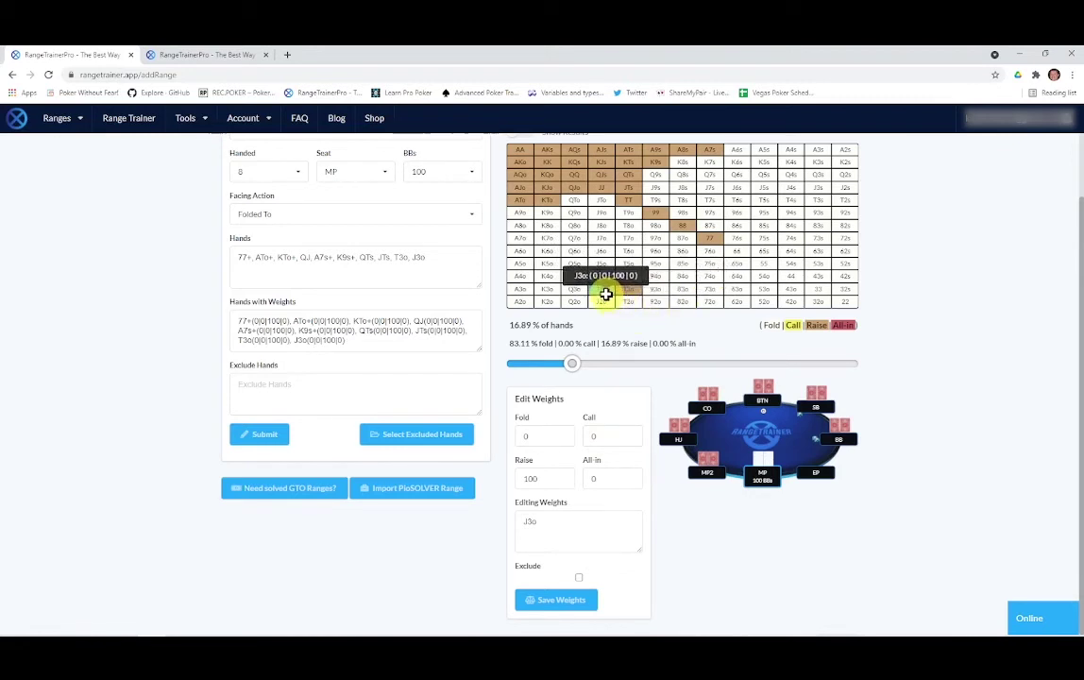
left_click(604, 289)
left_click(564, 612)
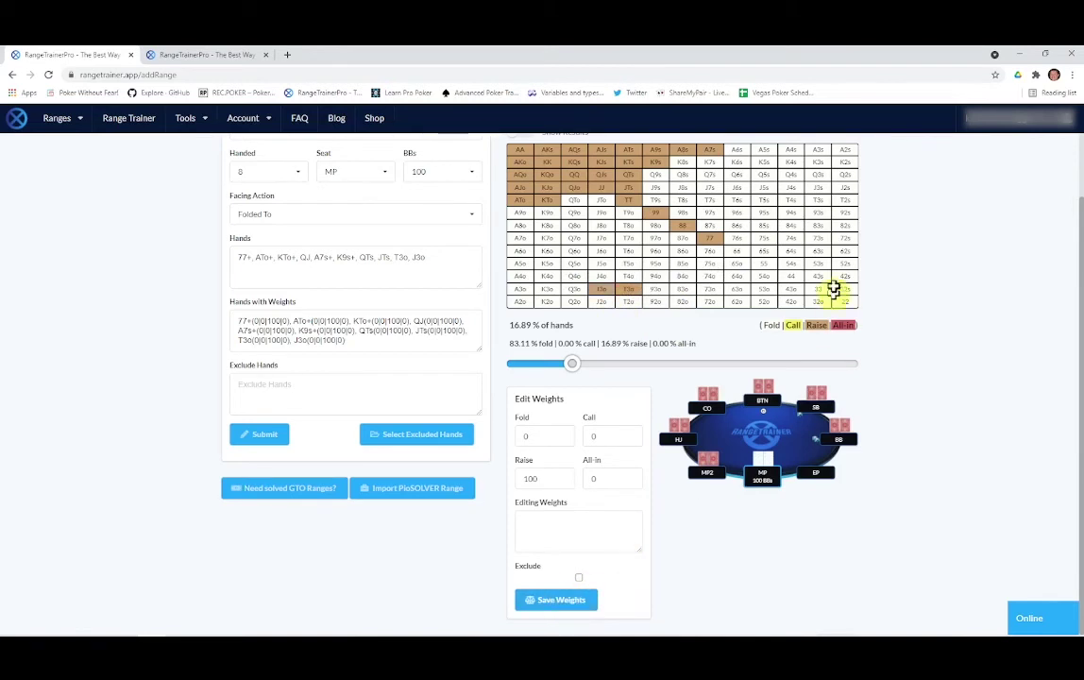
Set the edit weights to Call 50 and Raise 50.
double_click(597, 434)
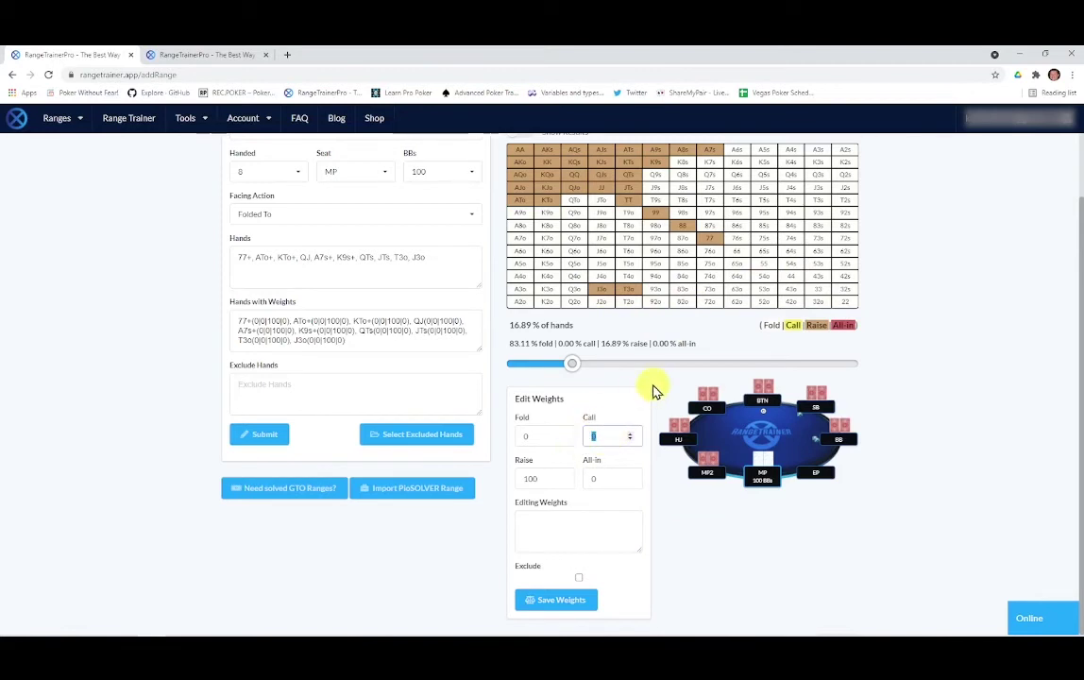
type("50")
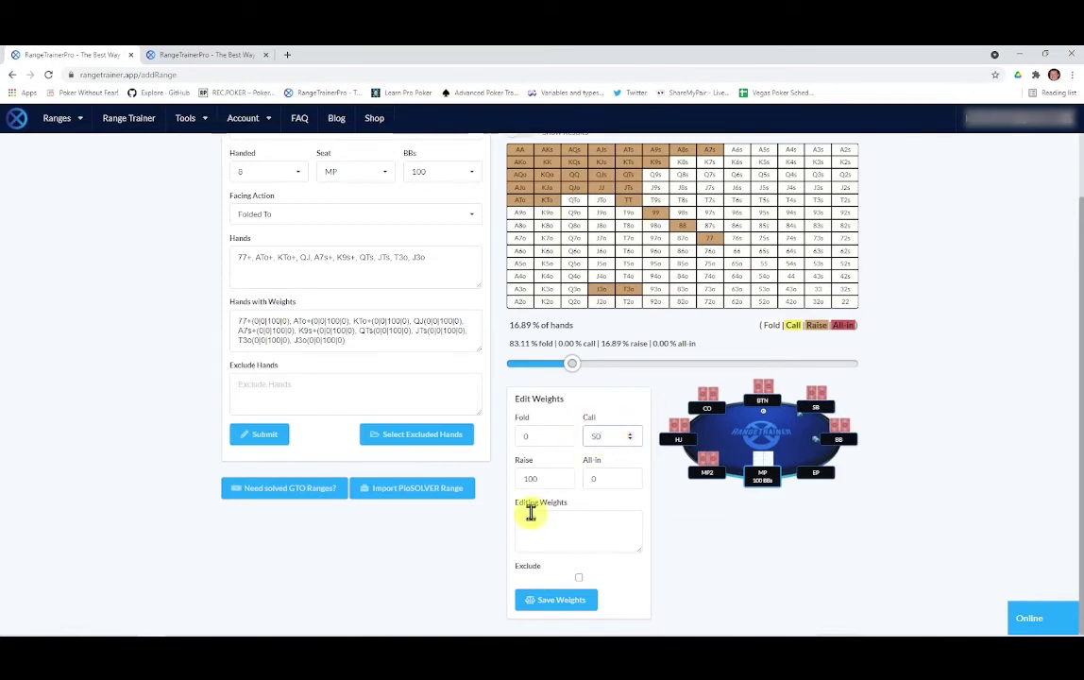
double_click(543, 479)
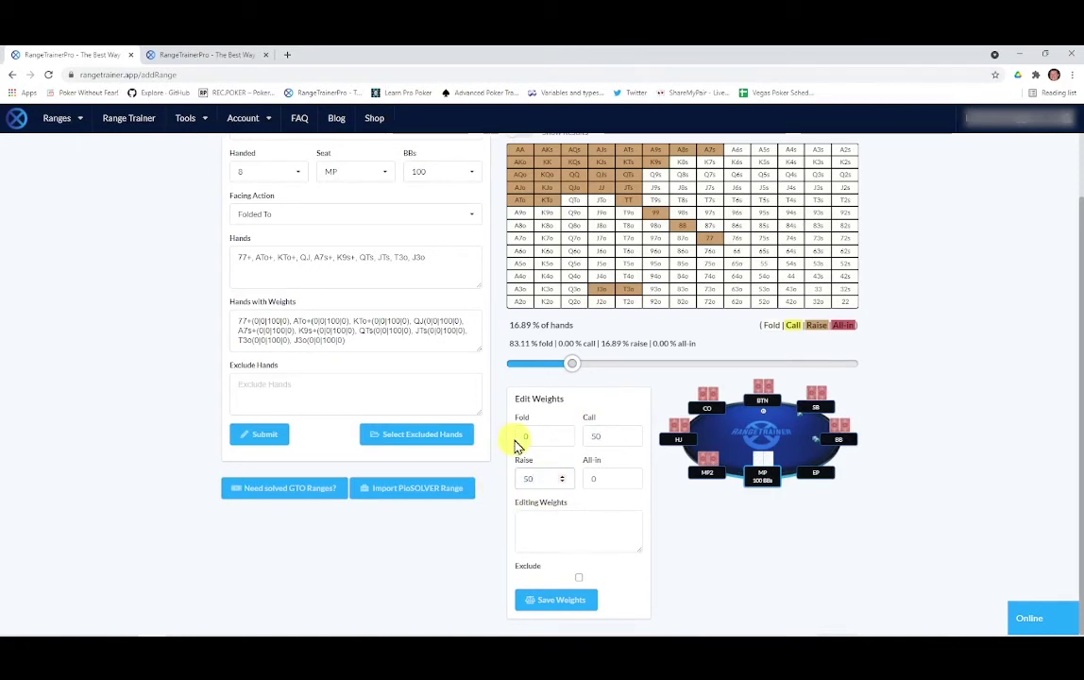
left_click(685, 276)
left_click(713, 275)
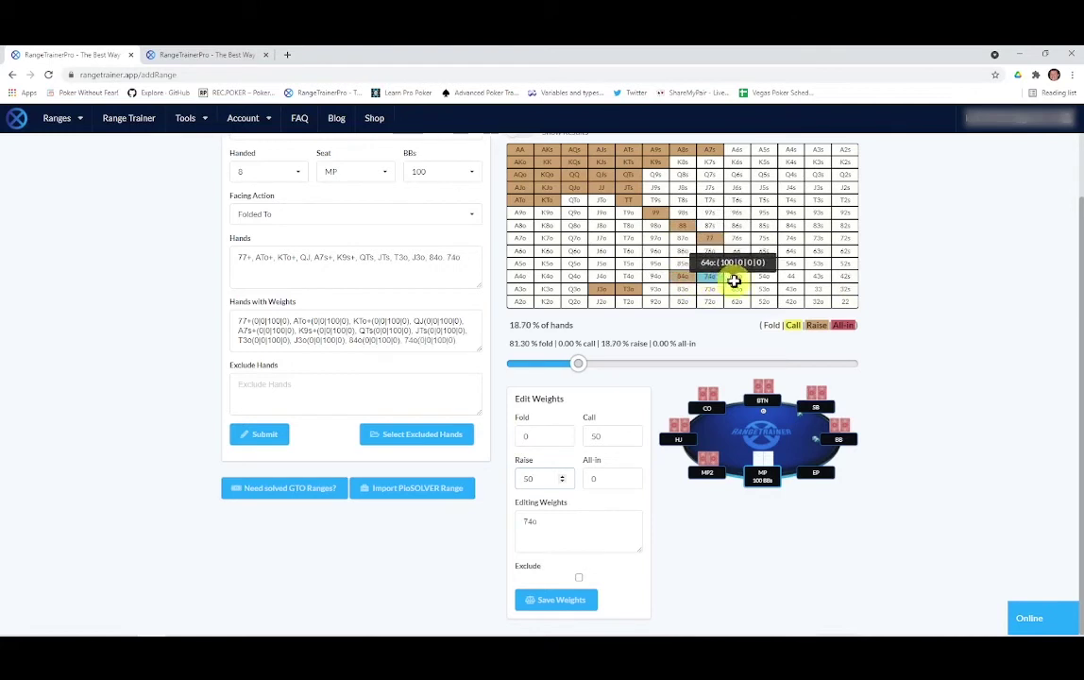
left_click(737, 276)
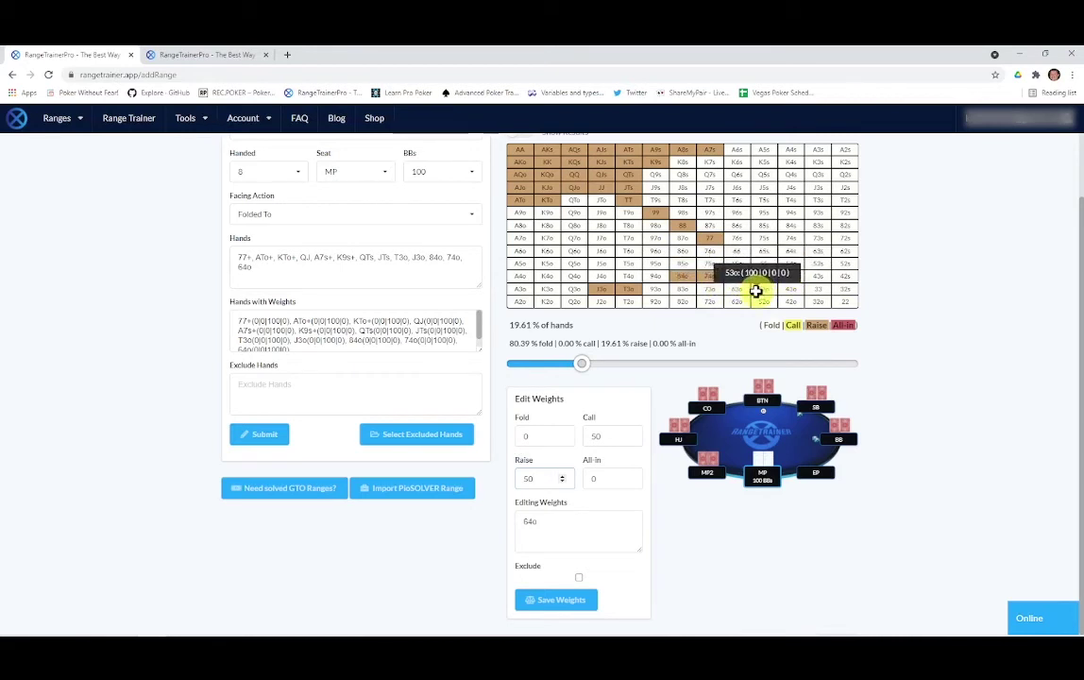
left_click(683, 276)
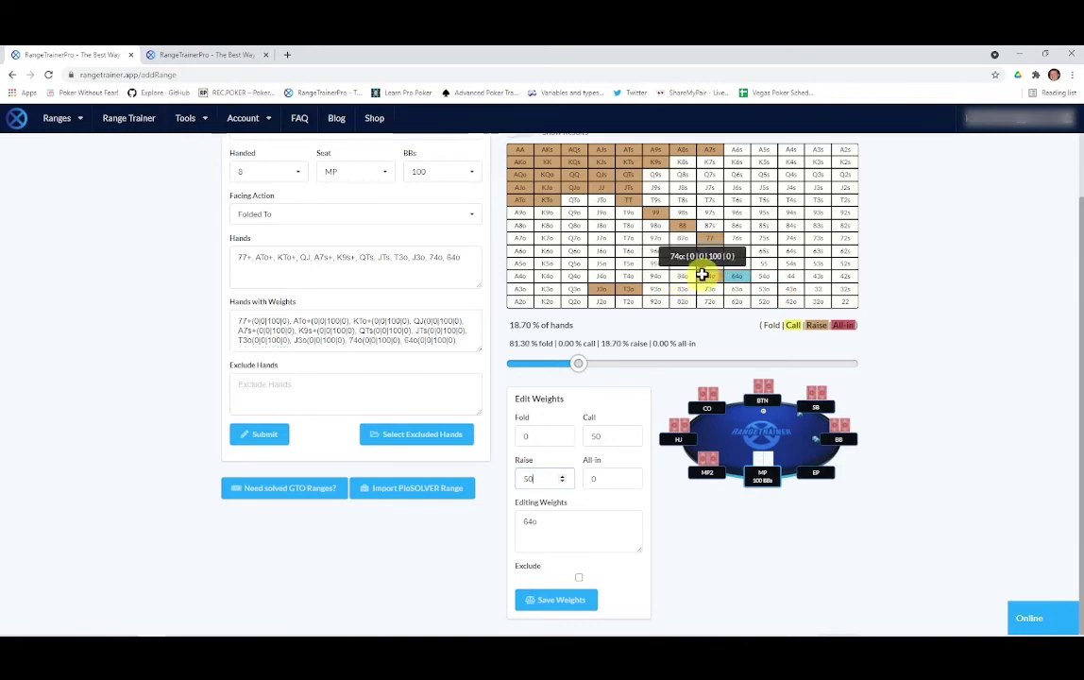
left_click(702, 276)
left_click(733, 275)
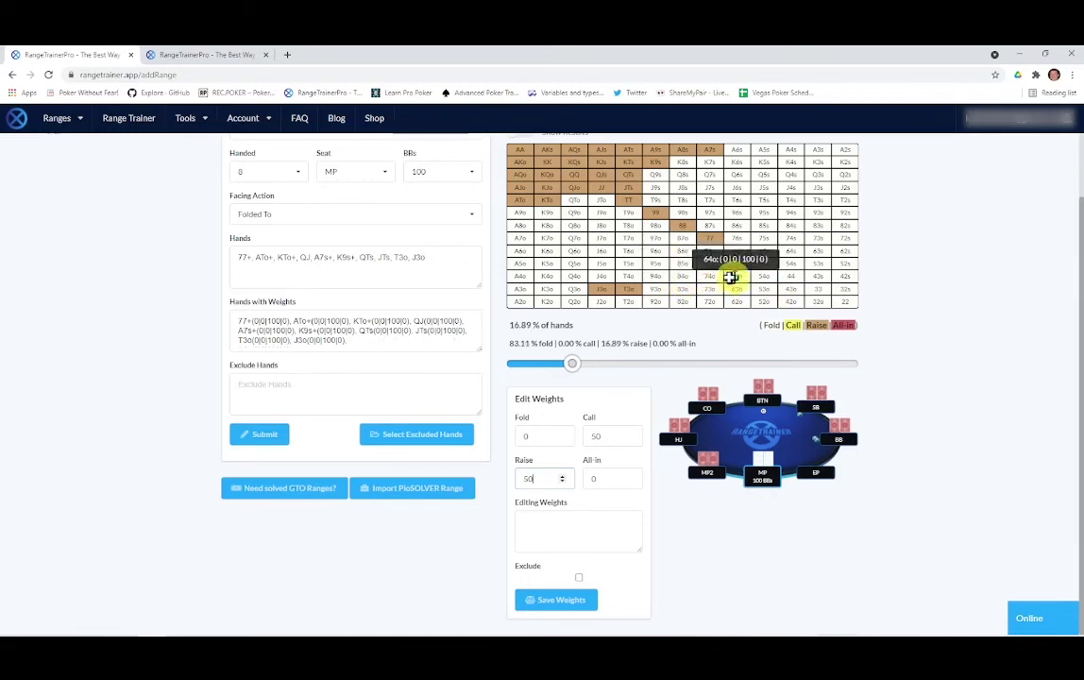
Select 95o and 85o in the hand grid and save them with 50 call and 50 raise weights.
left_click(657, 263)
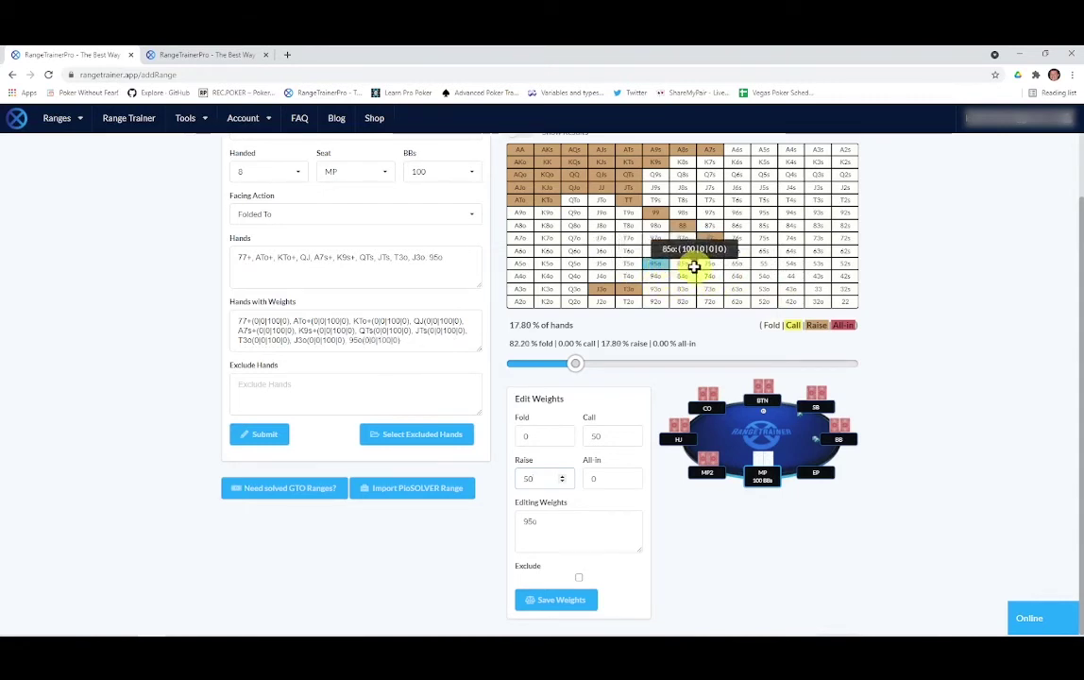
left_click(685, 263)
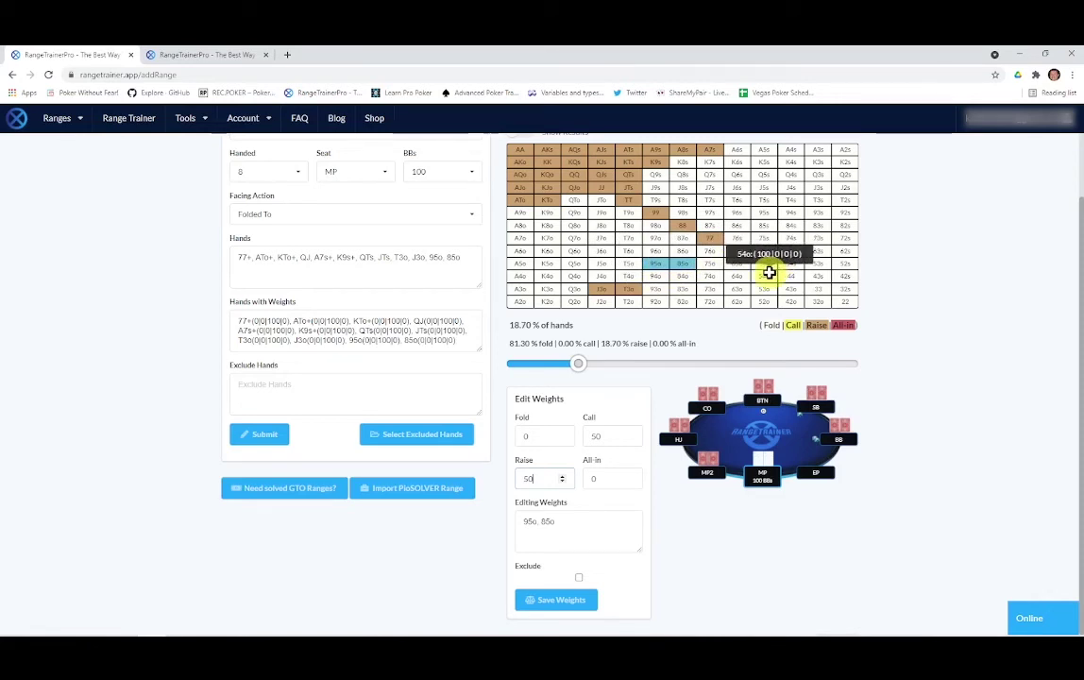
left_click(555, 601)
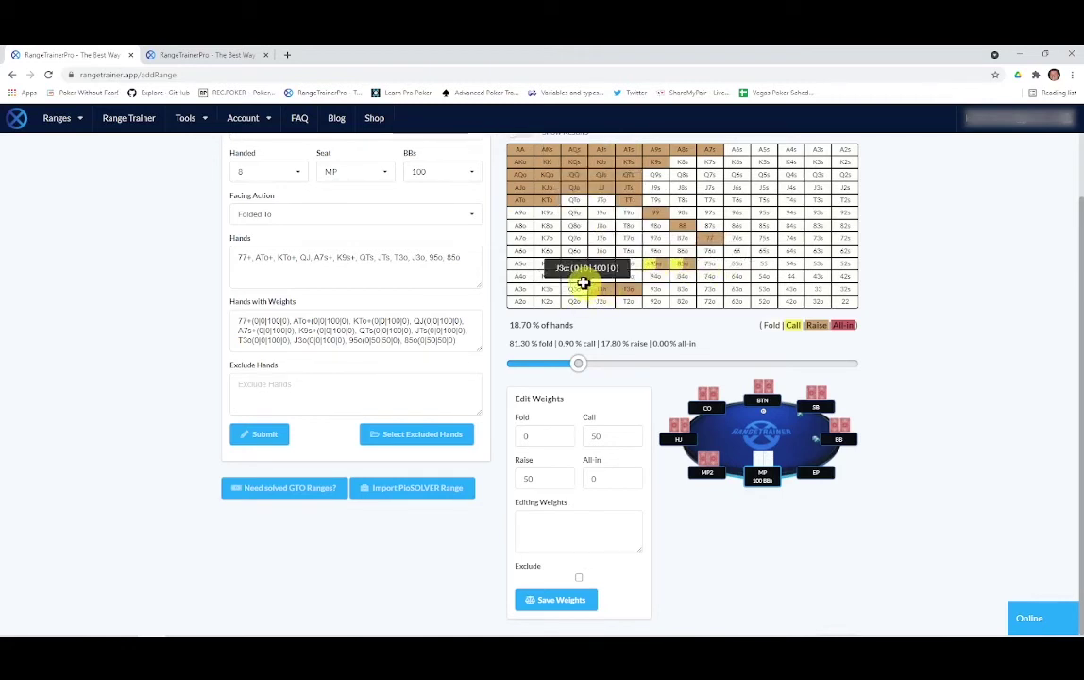
Remove and reselect 95o and 85o, and save the 50 call and 50 raise weights to them again.
left_click(658, 264)
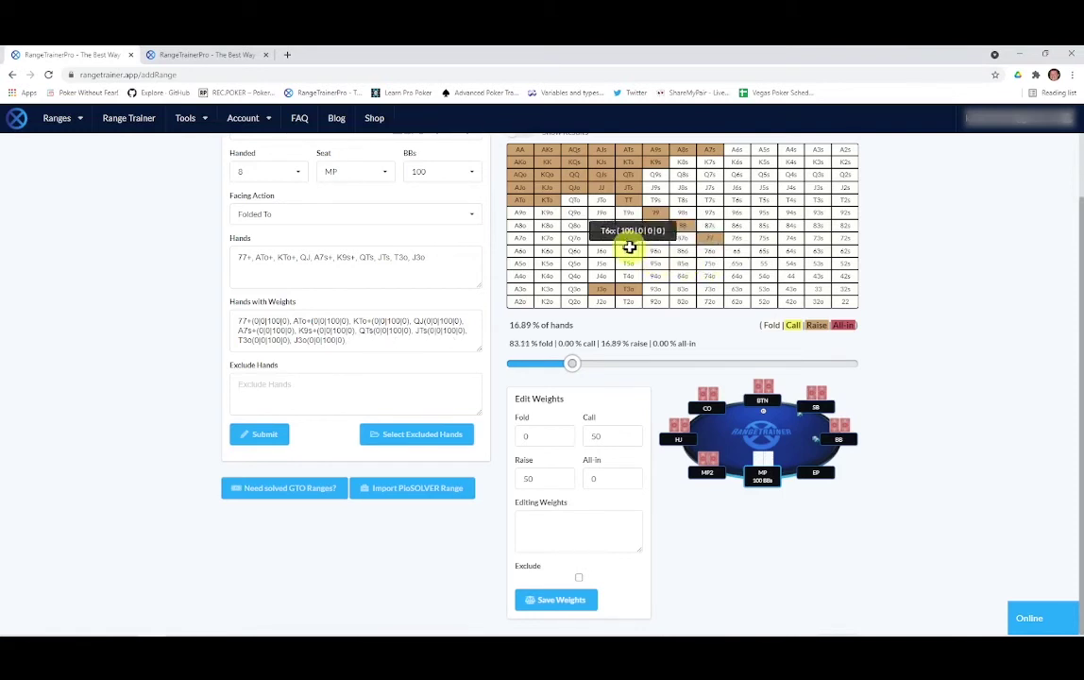
left_click(653, 263)
left_click(686, 269)
left_click(683, 266)
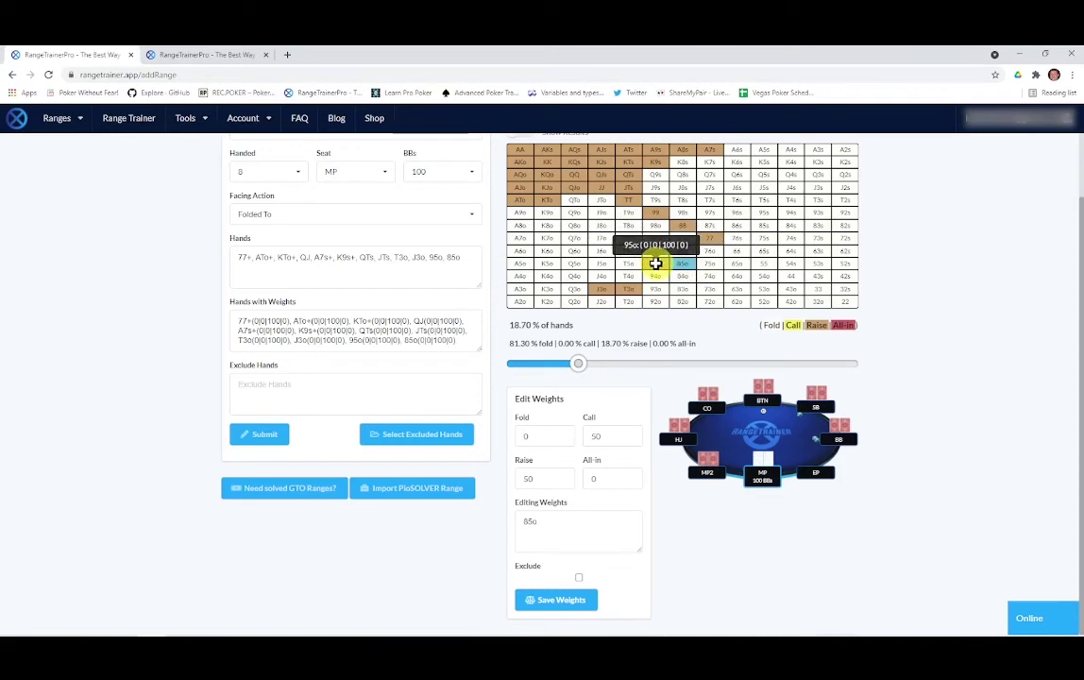
left_click(655, 263)
left_click(655, 263)
left_click(687, 267)
left_click(685, 267)
left_click(555, 601)
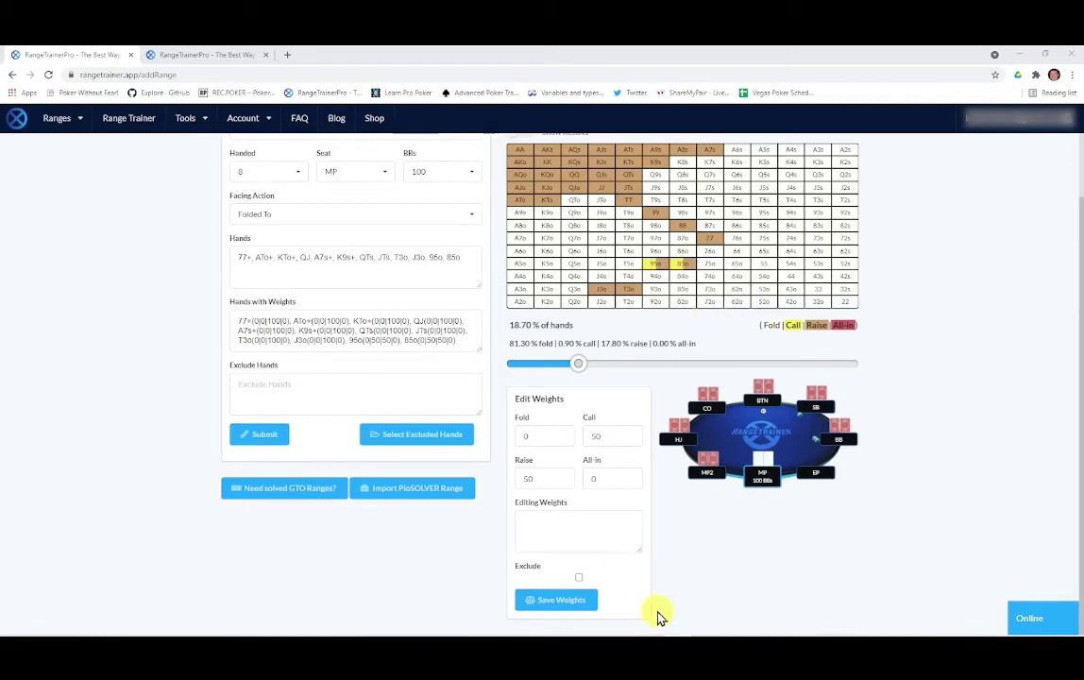
Mark 72o as an excluded hand and save it.
left_click(579, 578)
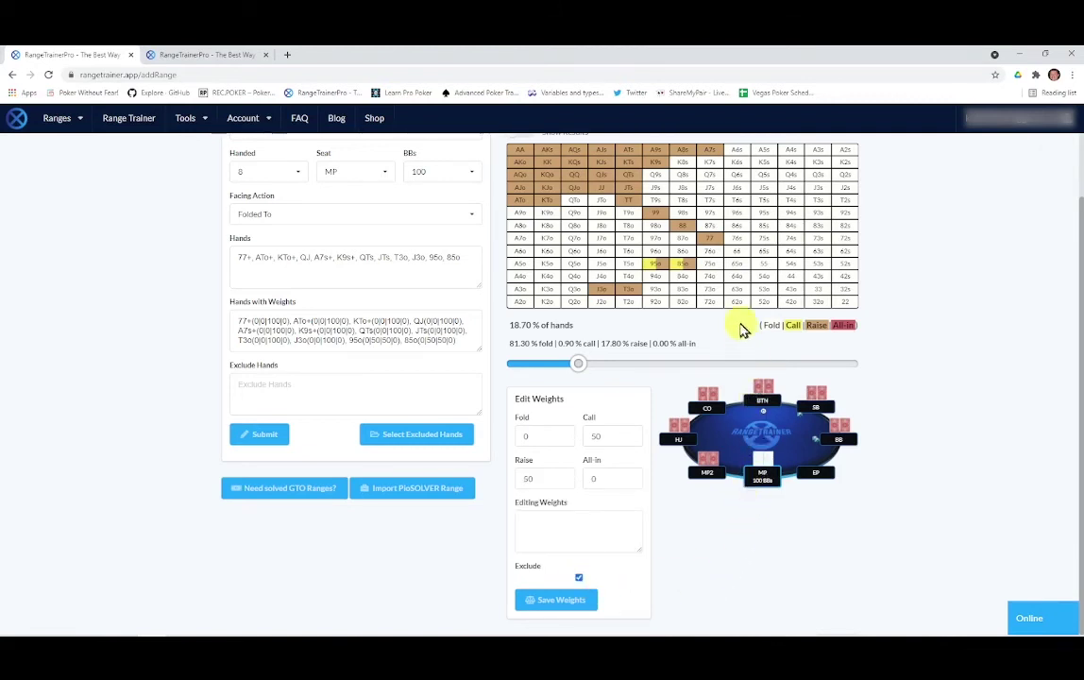
left_click(715, 302)
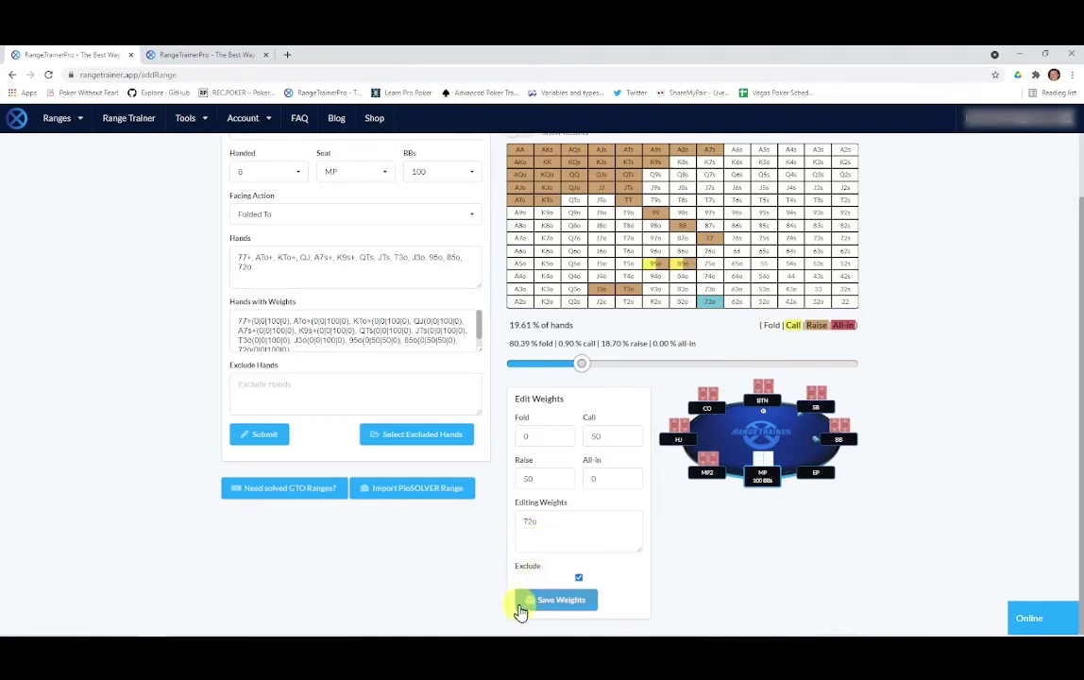
left_click(554, 605)
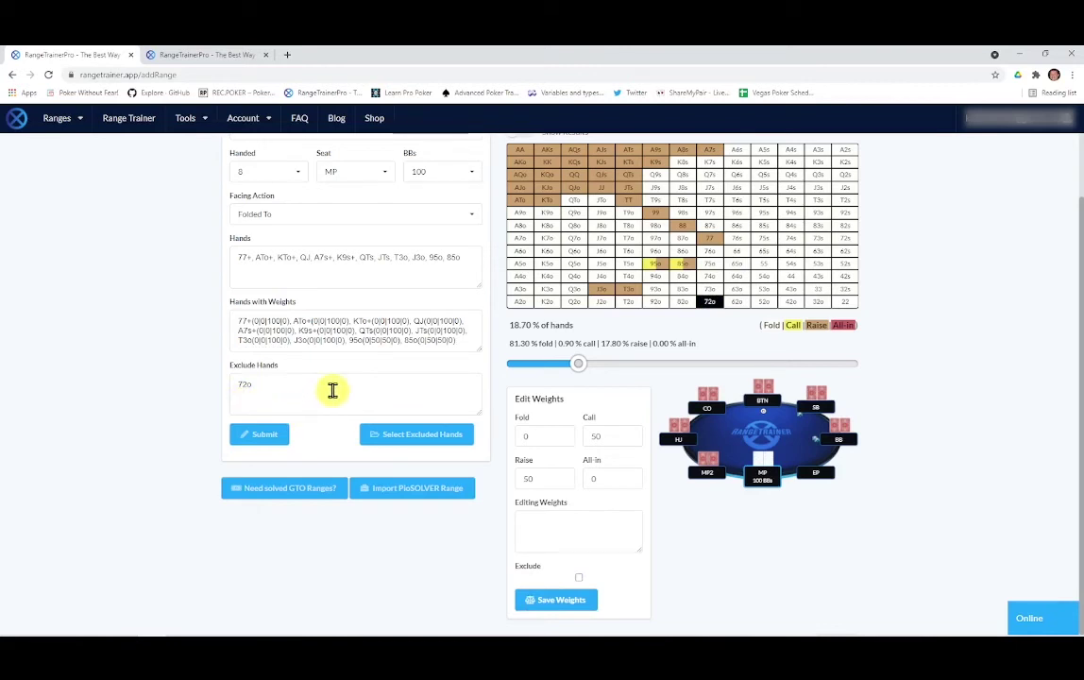
left_click(709, 304)
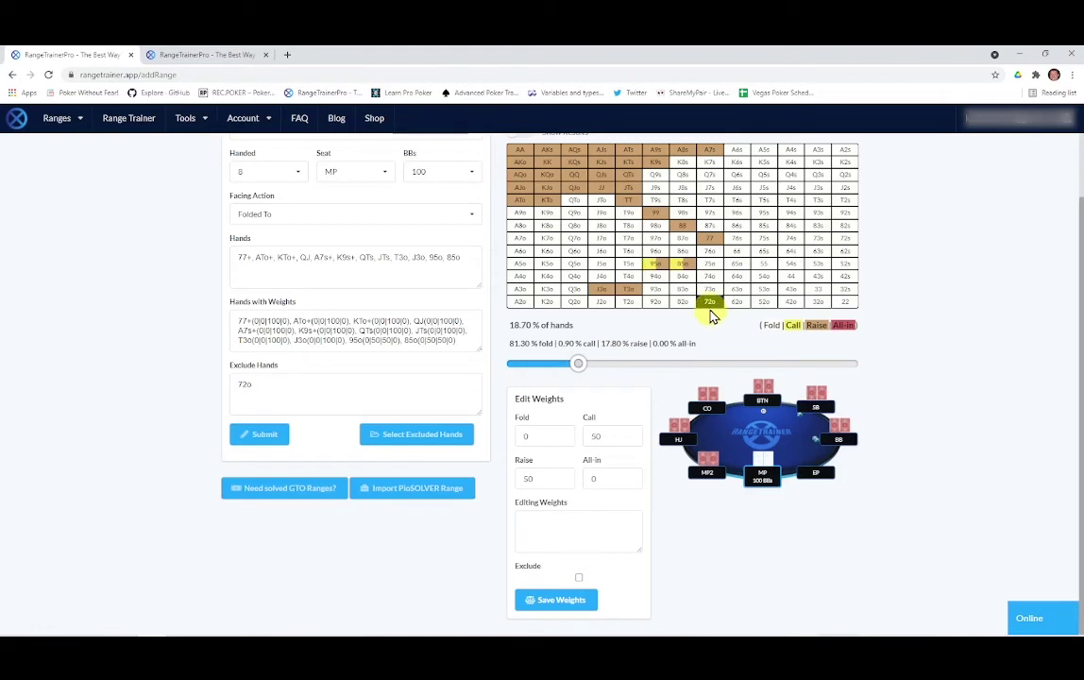
left_click(255, 436)
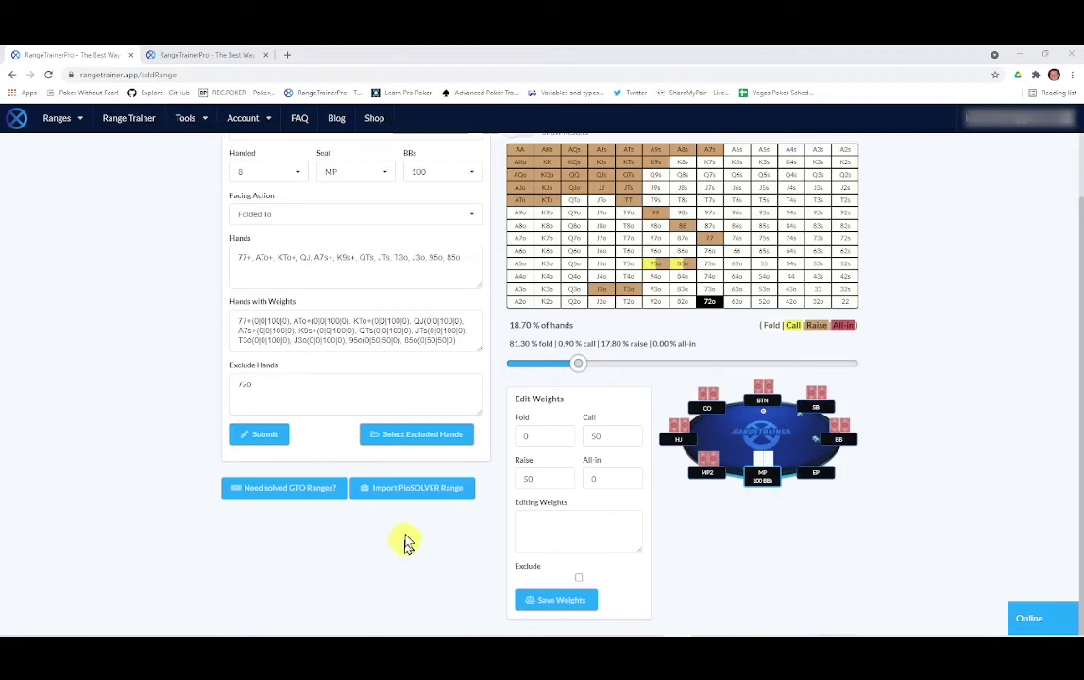
Fill the excluded hands from the 100 BBs MP - RFI range of My New Range Pack as the previous action.
left_click(416, 436)
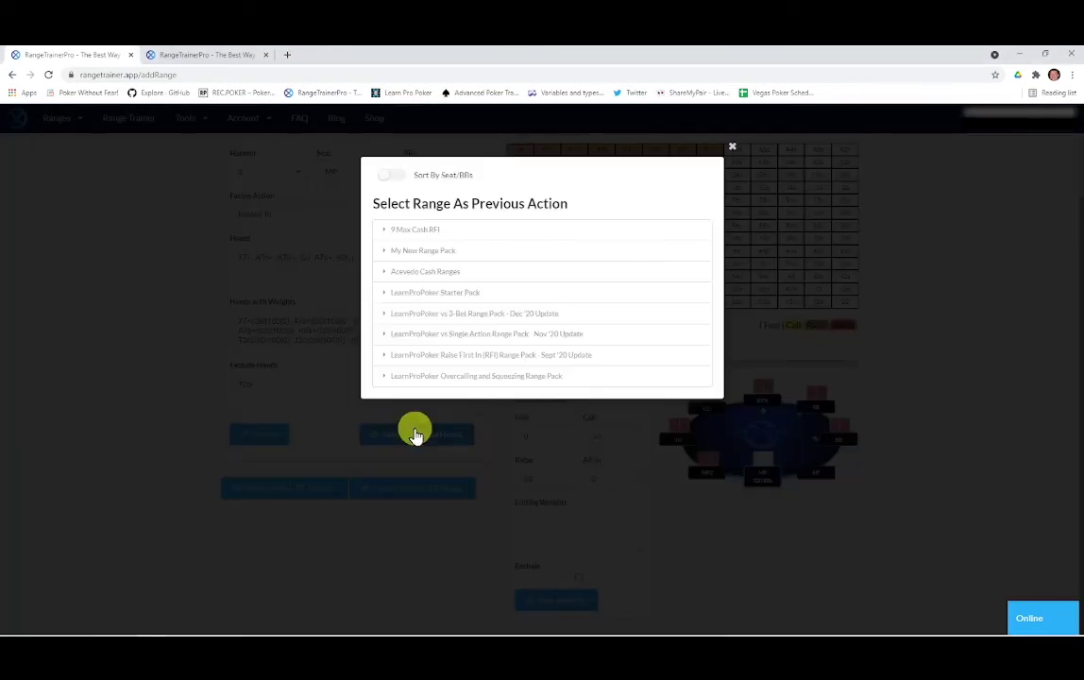
left_click(388, 253)
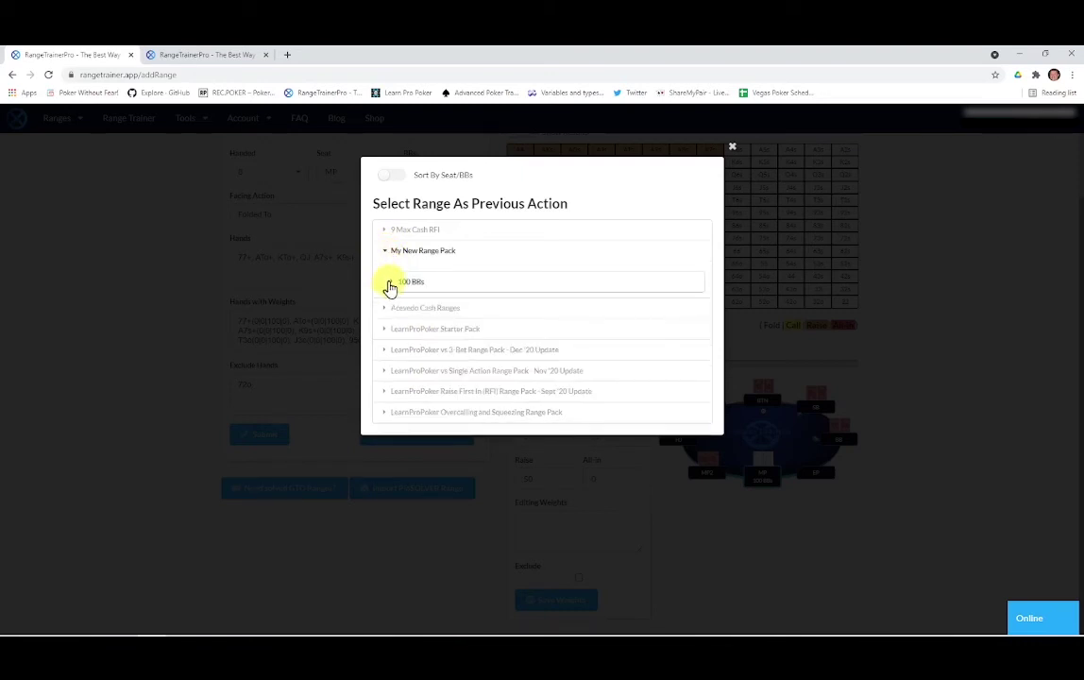
left_click(394, 284)
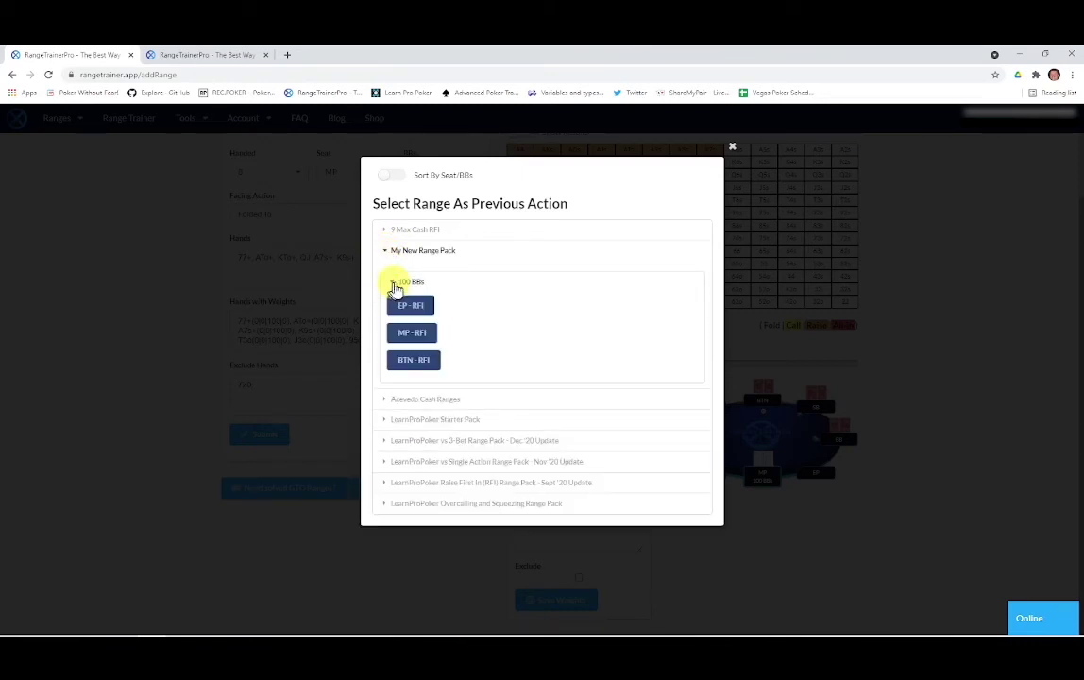
left_click(416, 332)
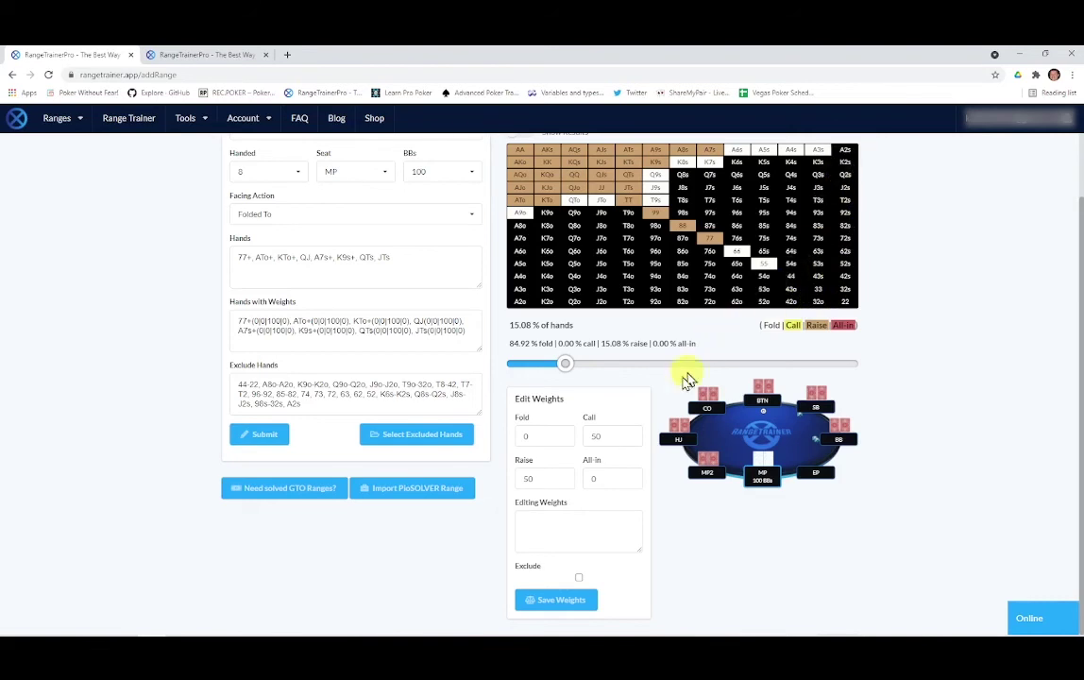
Set the edit weights to Fold 100, Call 0 and Raise 0.
double_click(607, 435)
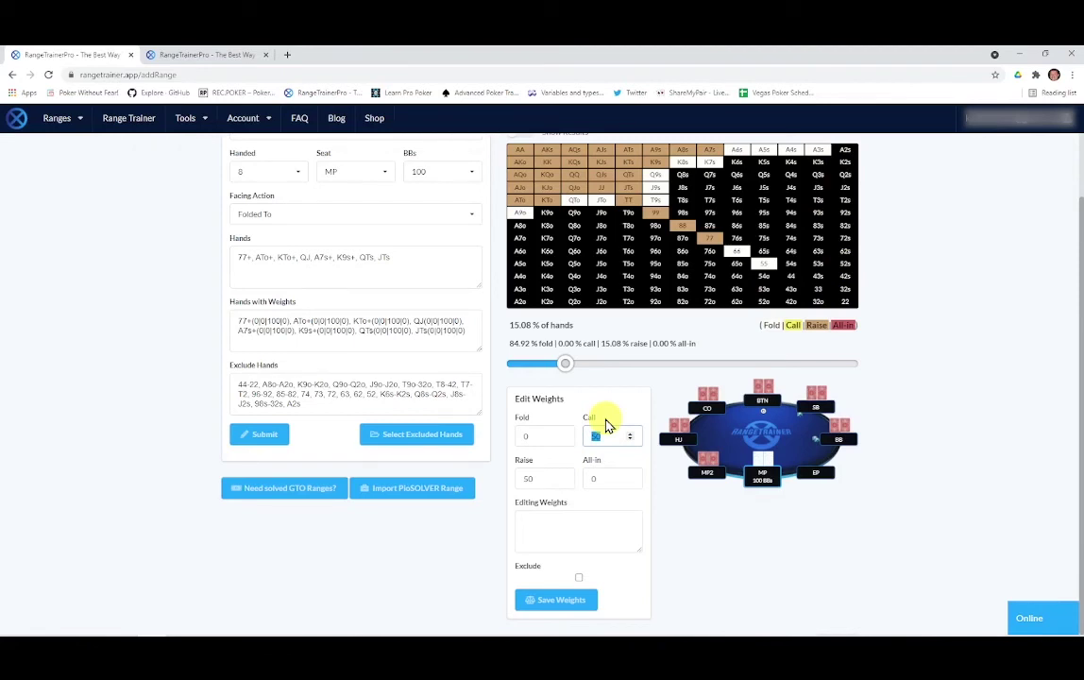
double_click(537, 477)
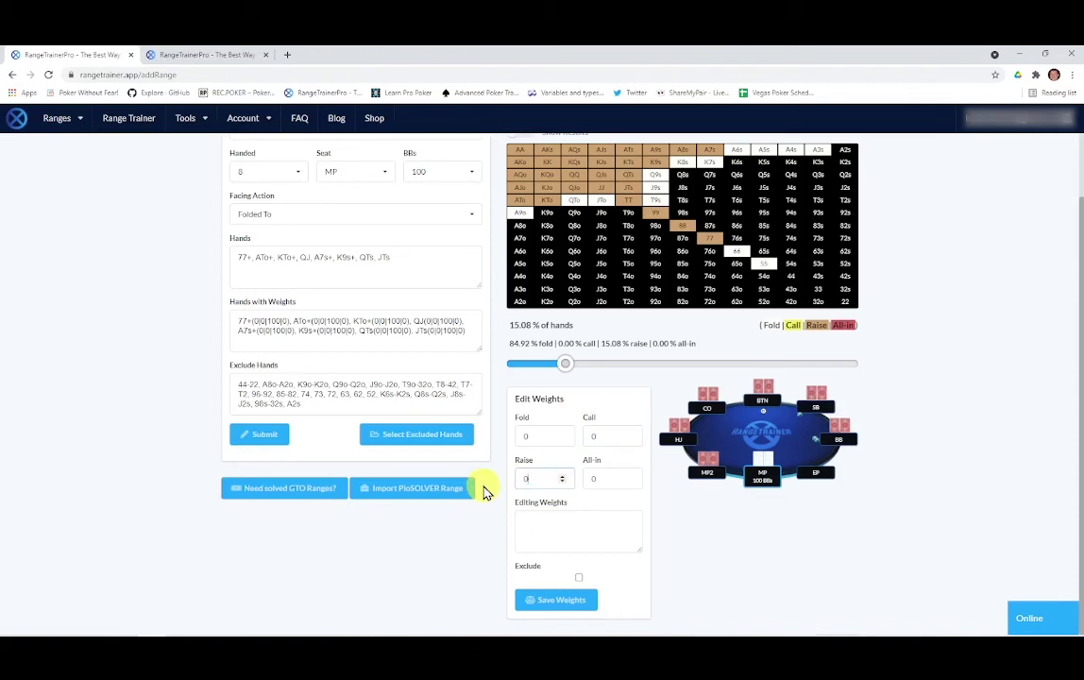
double_click(542, 435)
type("100")
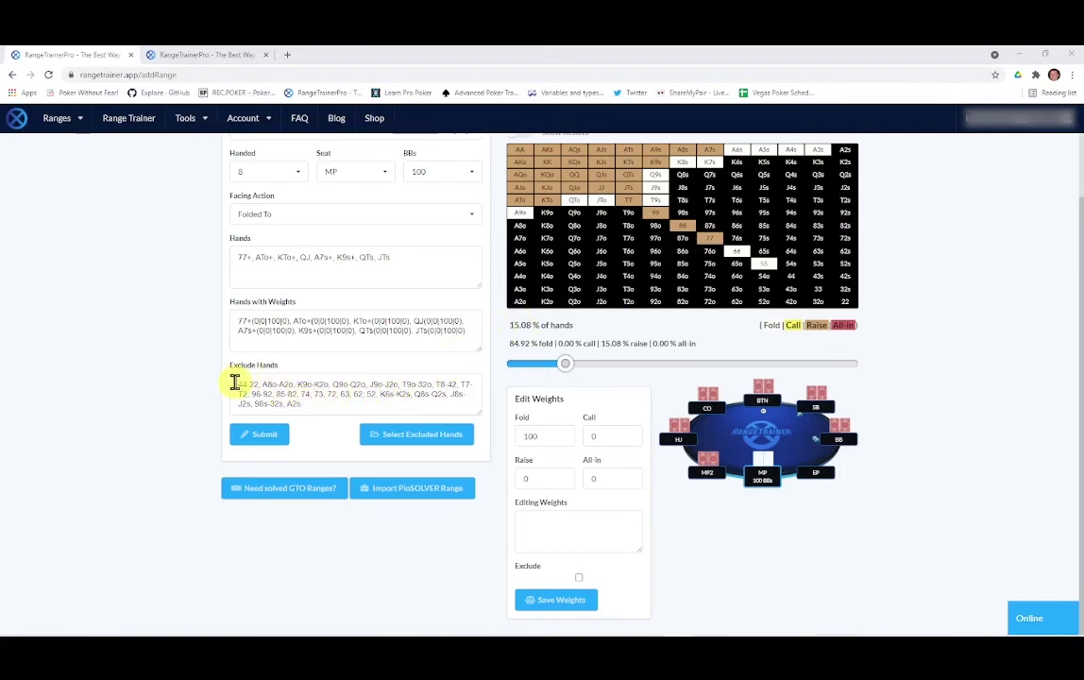
Delete all entries from the excluded hands list.
left_click_drag(235, 382, 316, 401)
left_click_drag(295, 385, 325, 394)
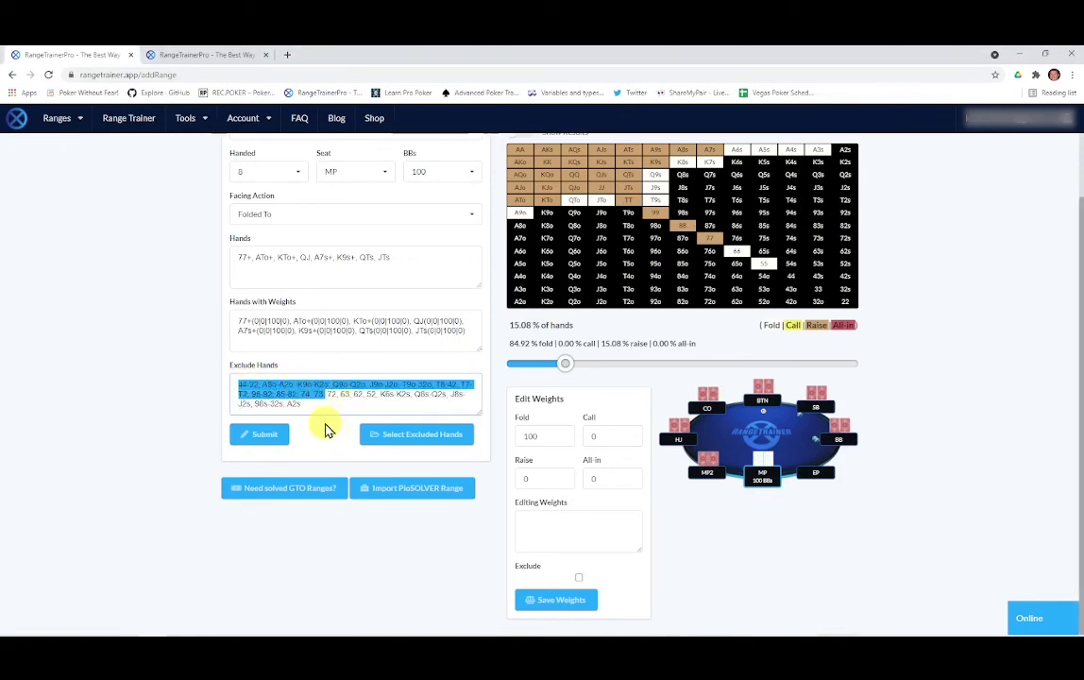
key("BackSpace")
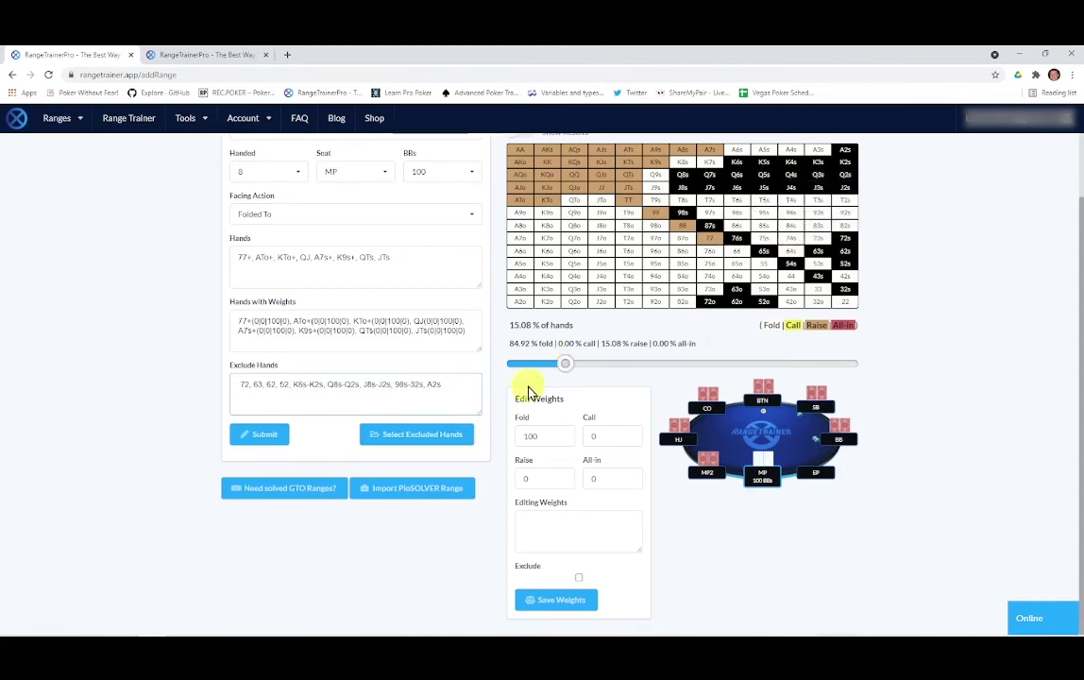
left_click(440, 384)
left_click_drag(440, 385, 227, 379)
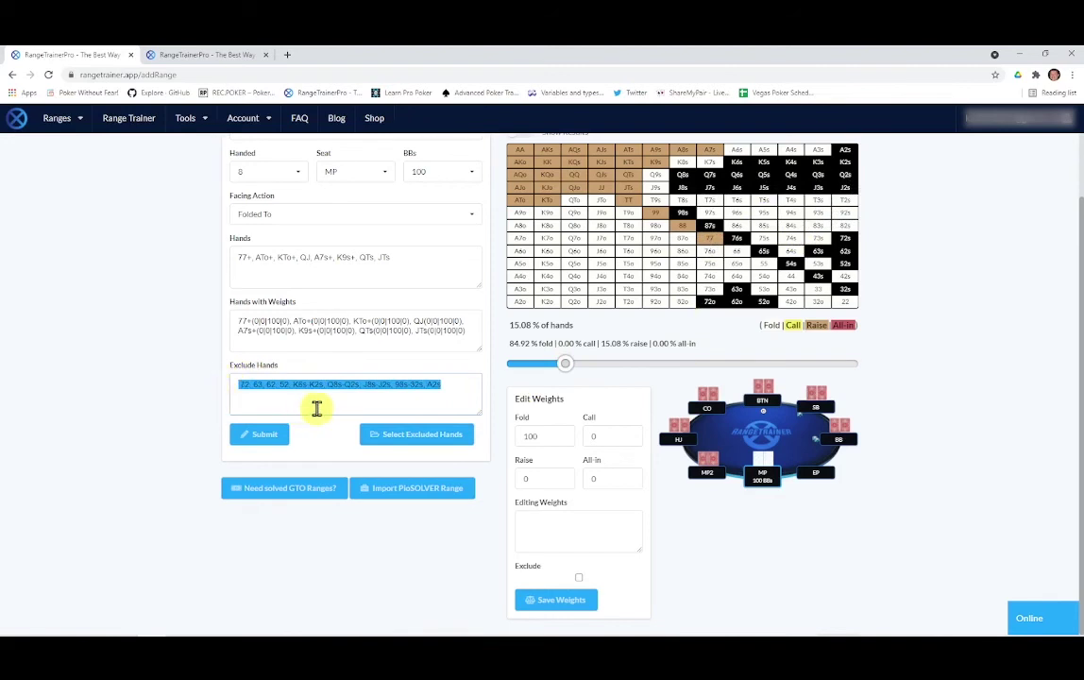
key("BackSpace")
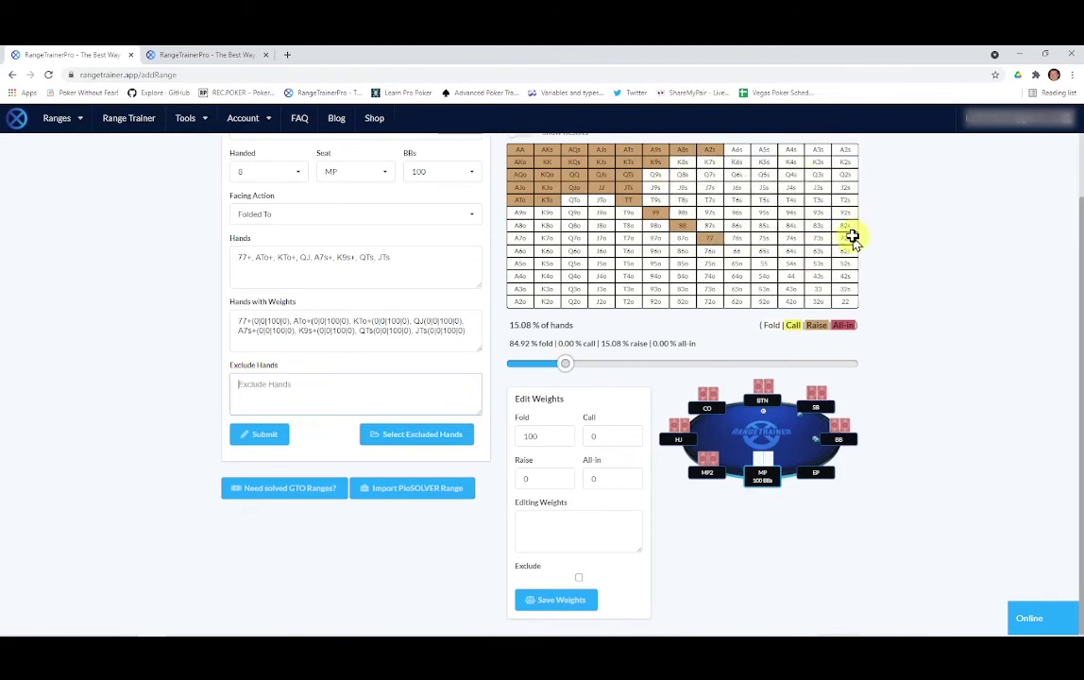
left_click(556, 602)
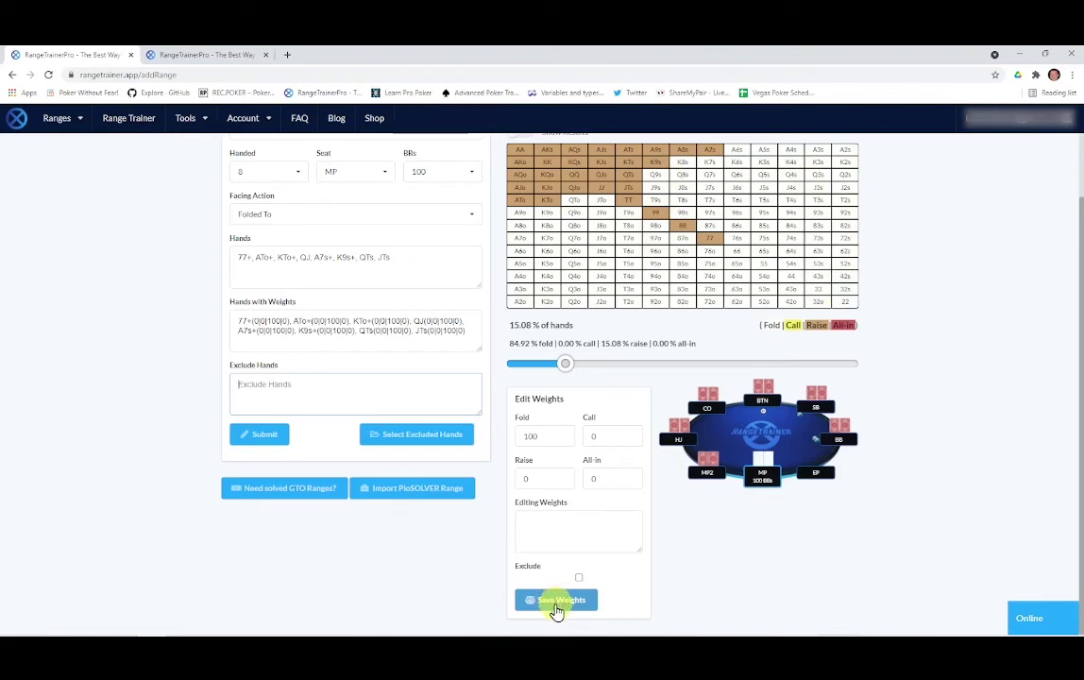
Fill the MP range with about the top 49% of hands, save them at Raise 100, and try to submit it.
left_click(509, 349)
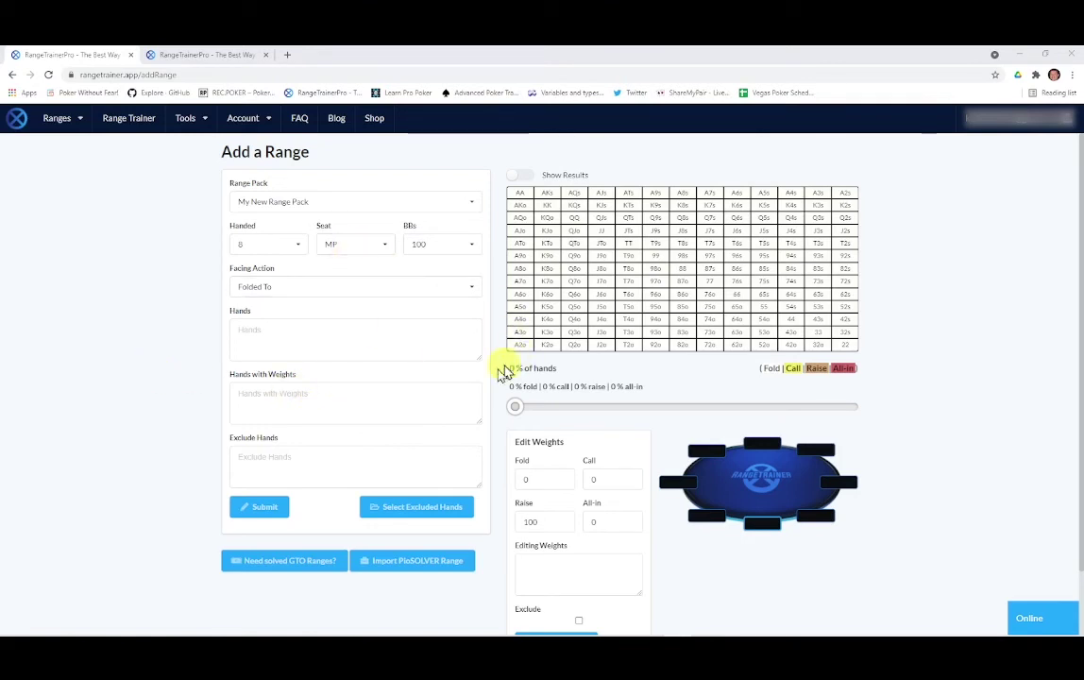
left_click_drag(515, 406, 703, 416)
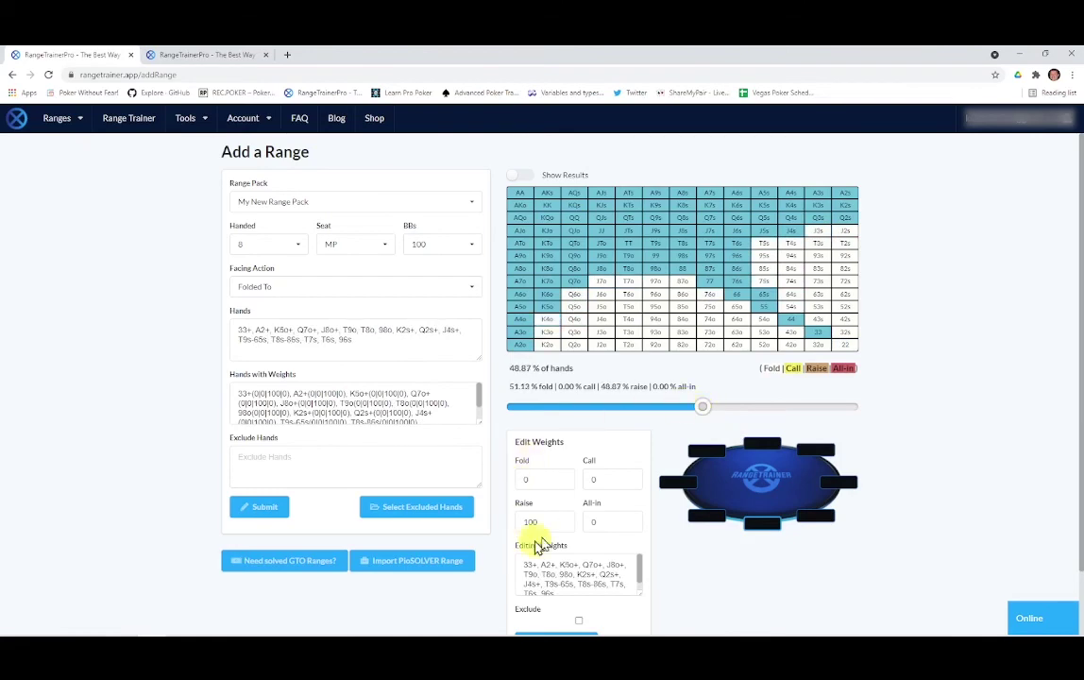
scroll(511, 552, "down", 1)
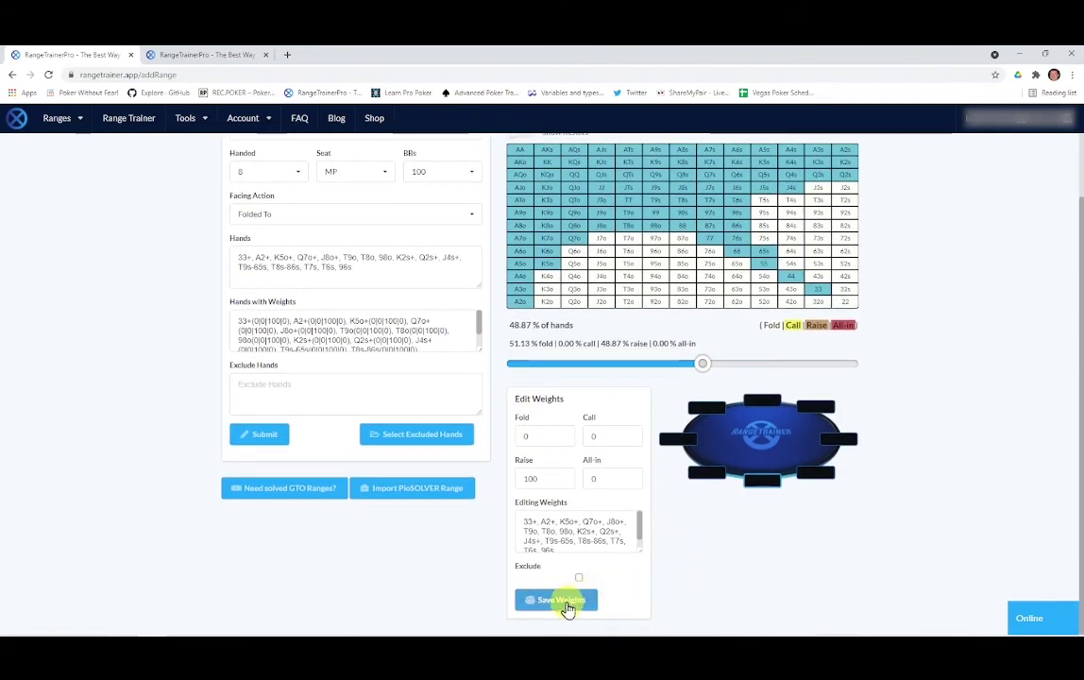
left_click(563, 604)
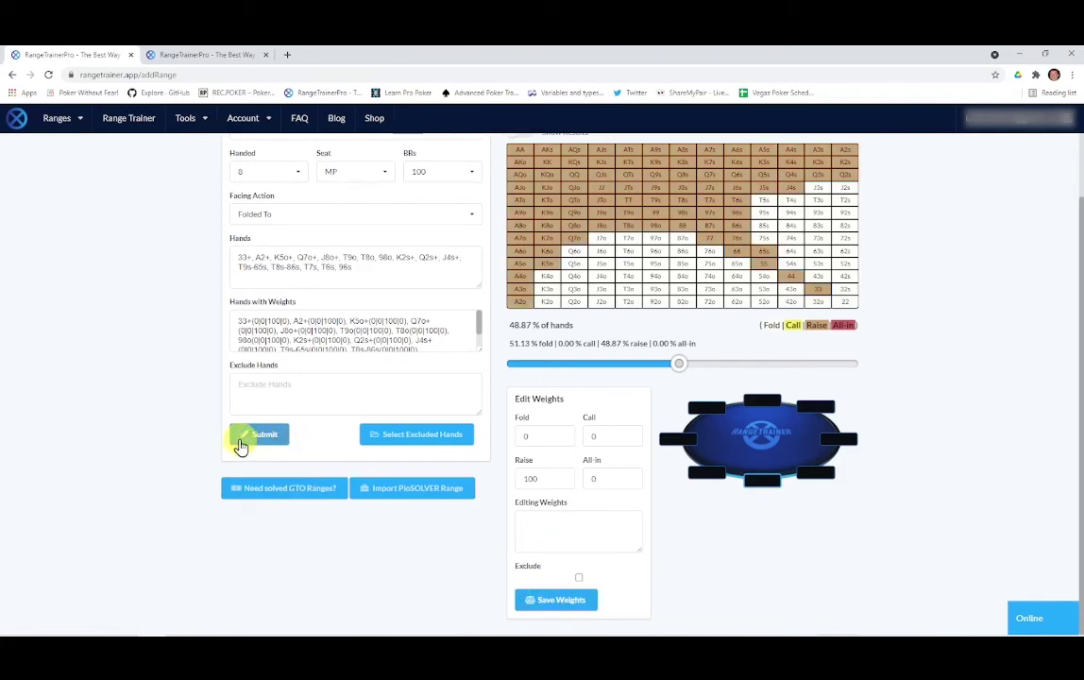
scroll(188, 428, "up", 2)
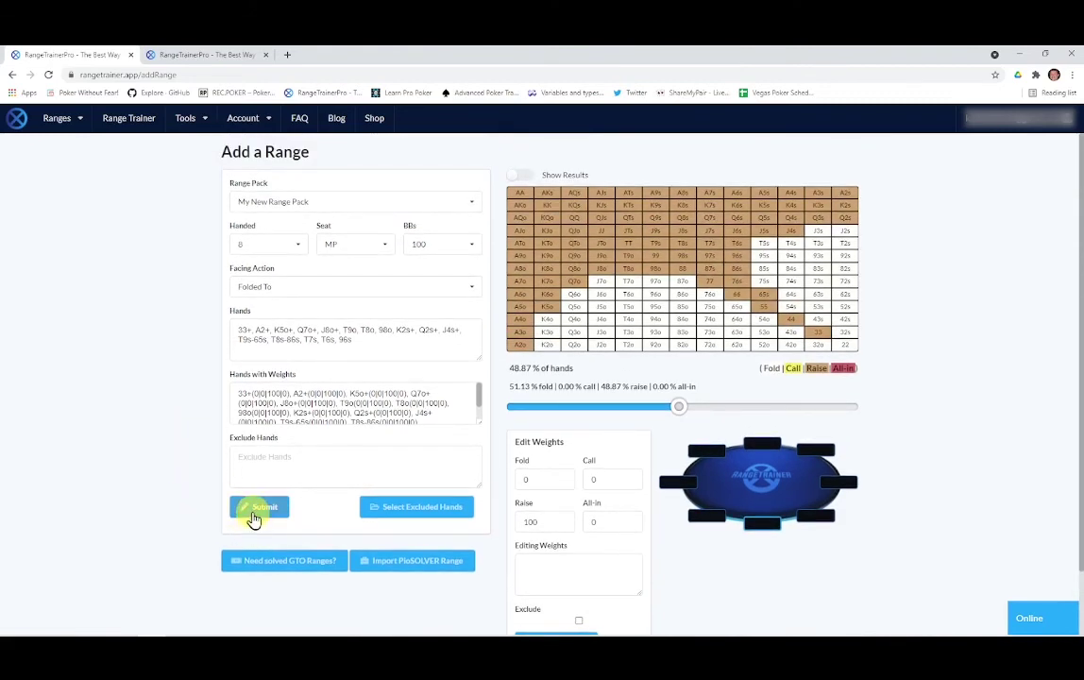
left_click(254, 513)
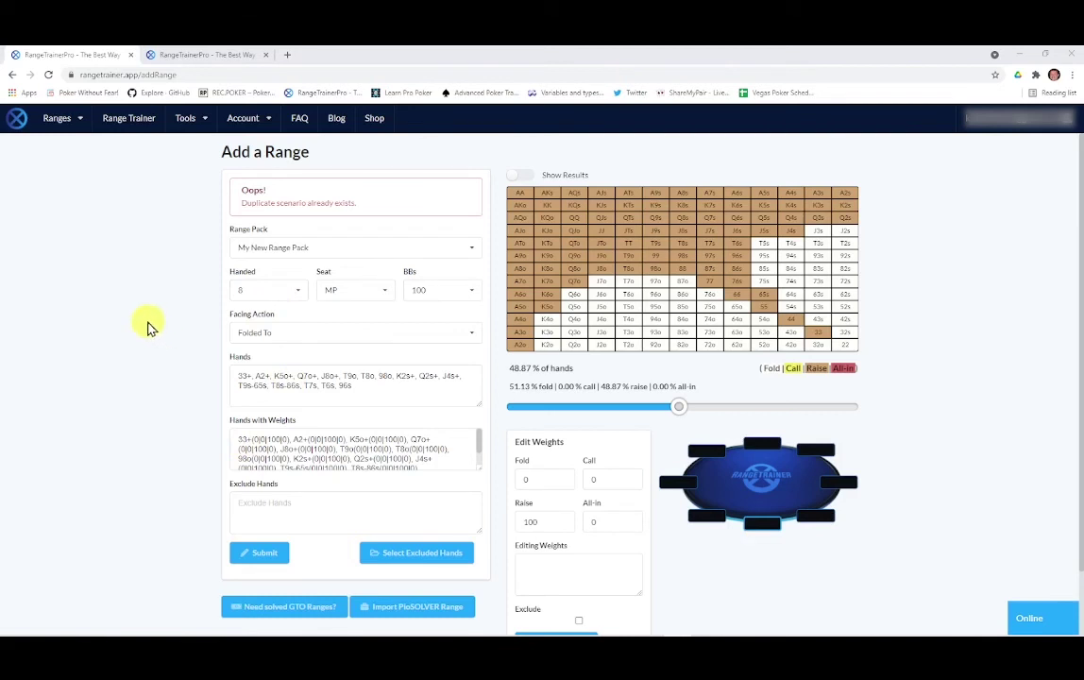
Change the seat to CO and submit the range to My New Range Pack.
left_click(387, 296)
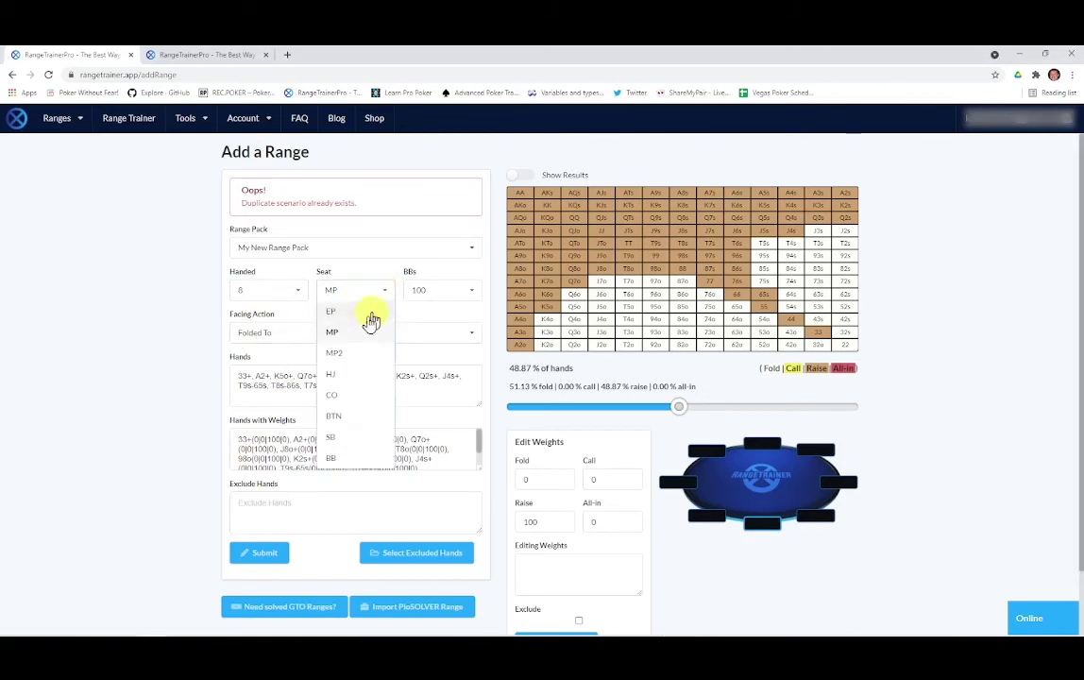
left_click(351, 402)
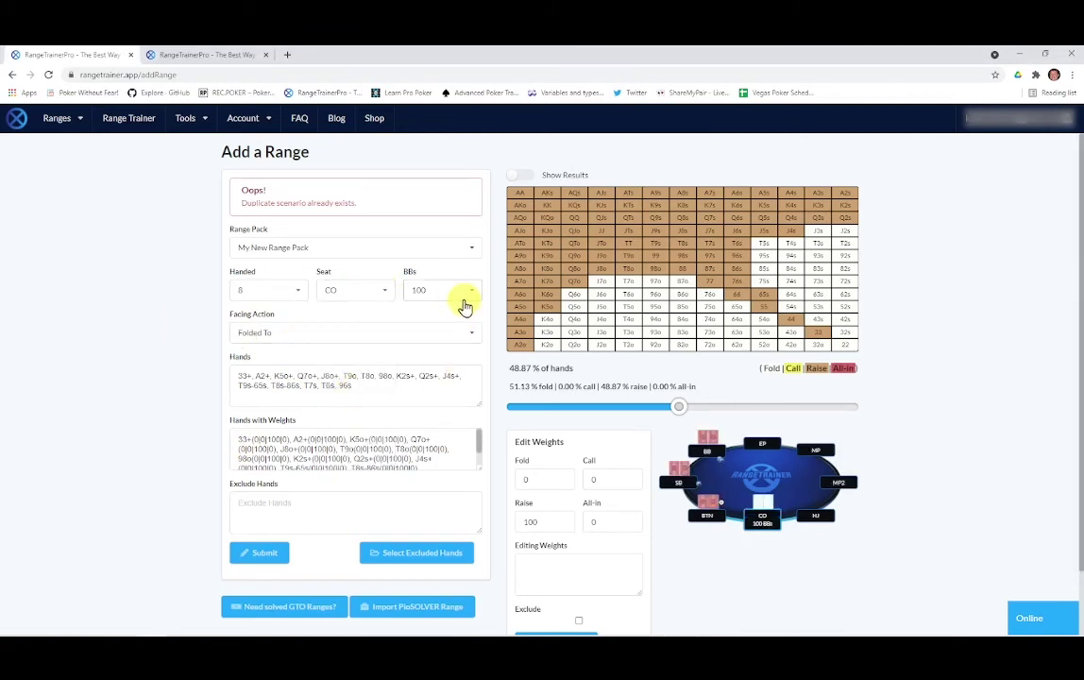
mouse_move(696, 249)
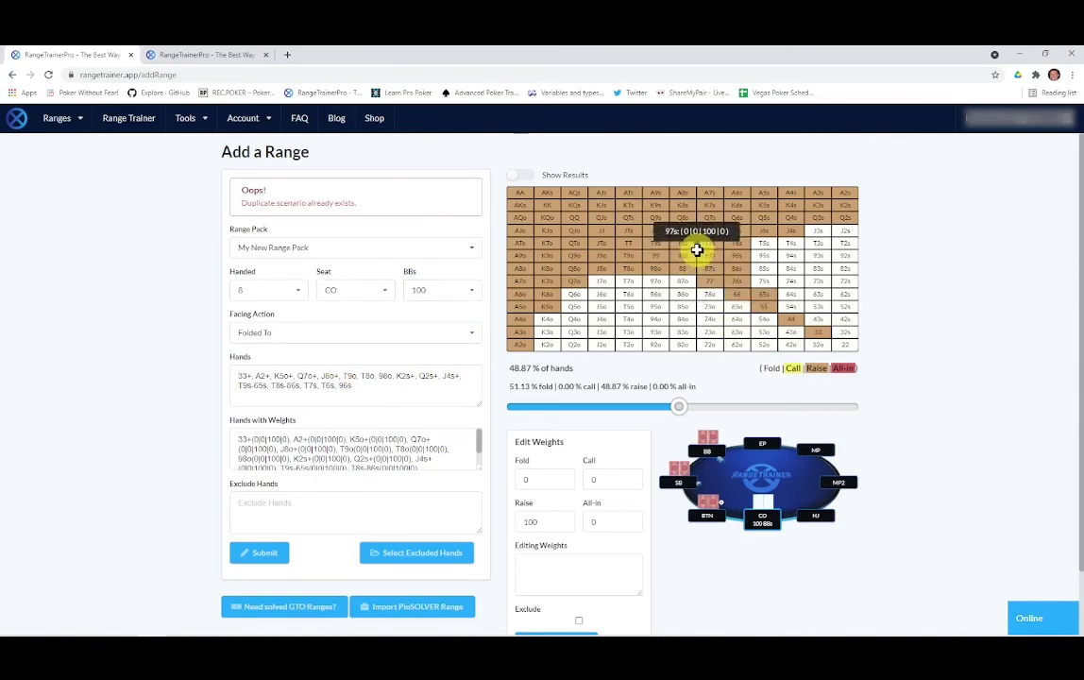
scroll(701, 427, "down", 1)
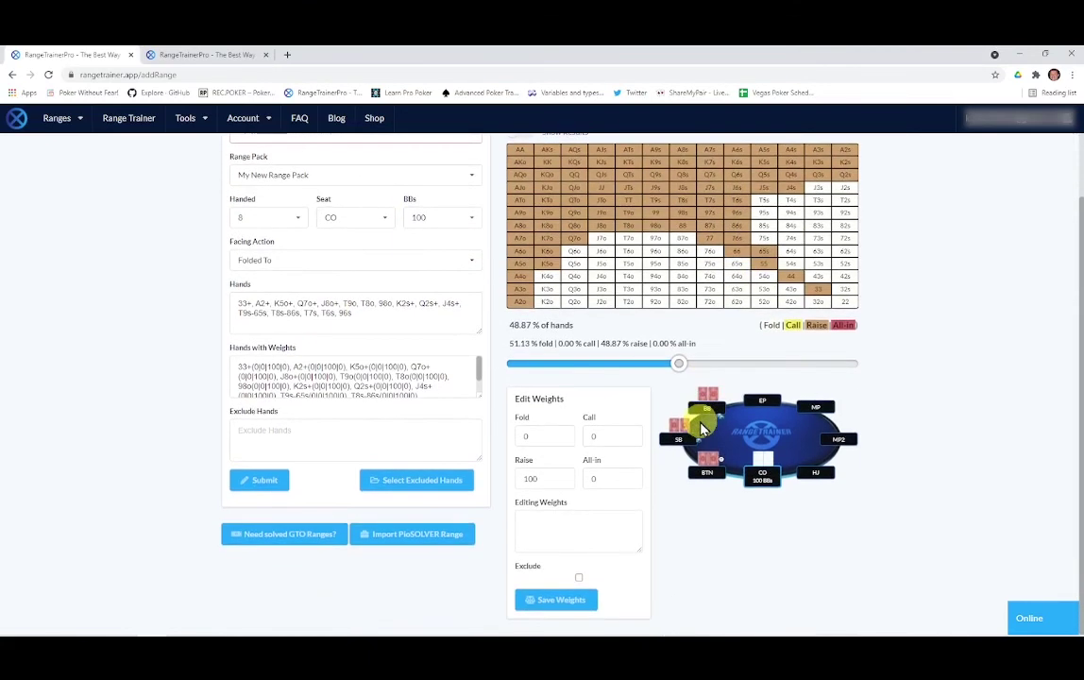
left_click(554, 603)
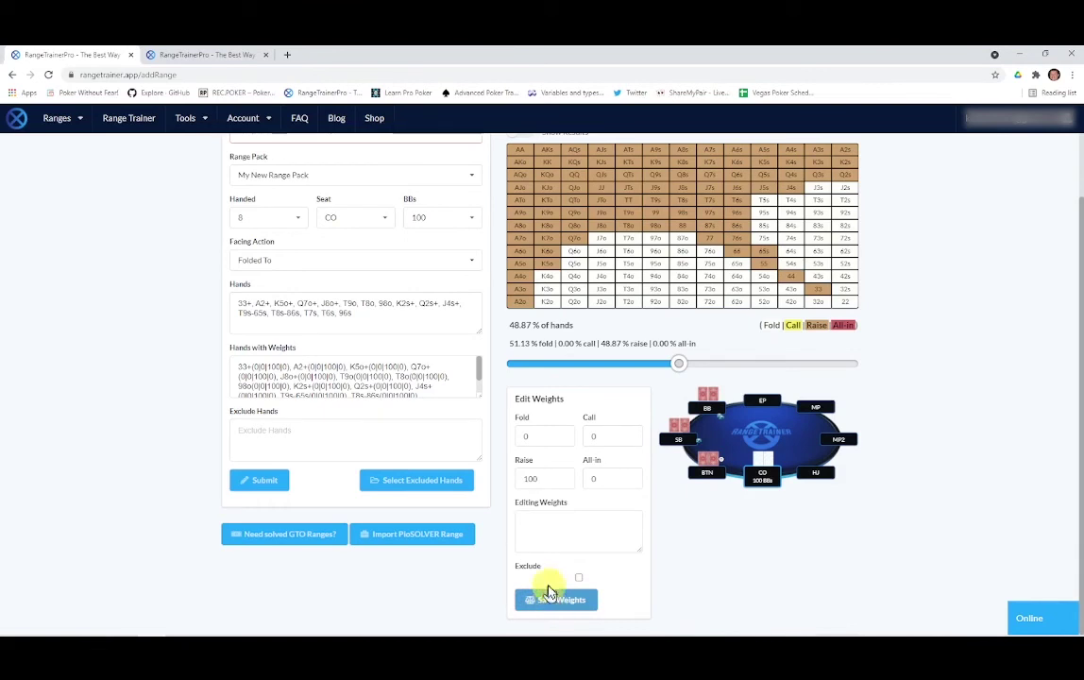
scroll(416, 416, "up", 1)
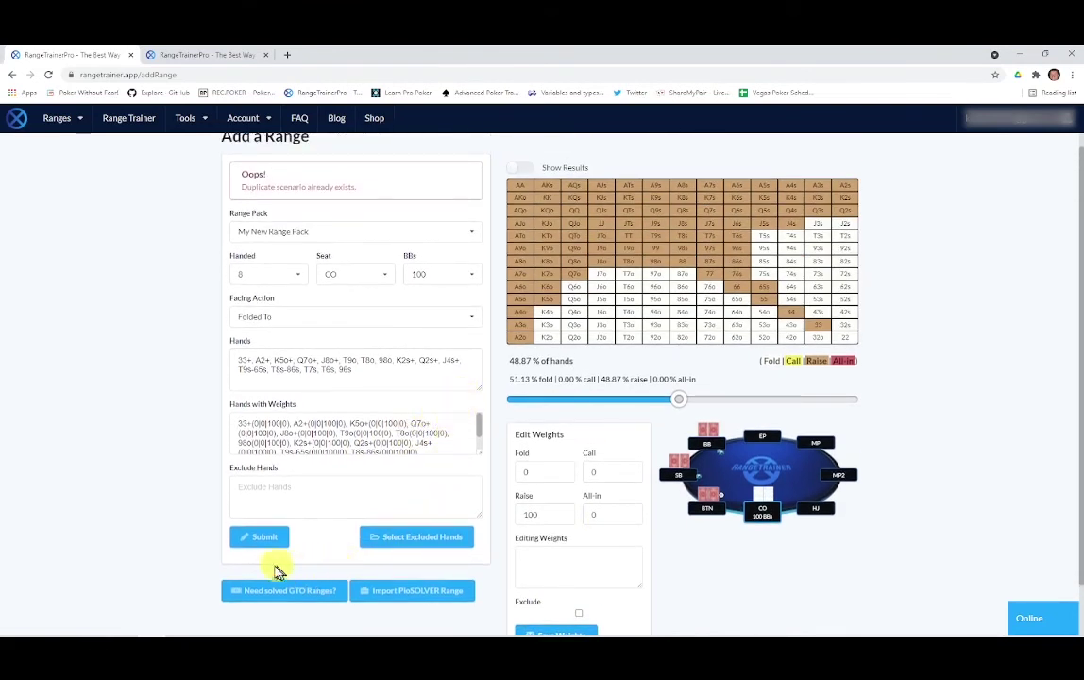
left_click(256, 543)
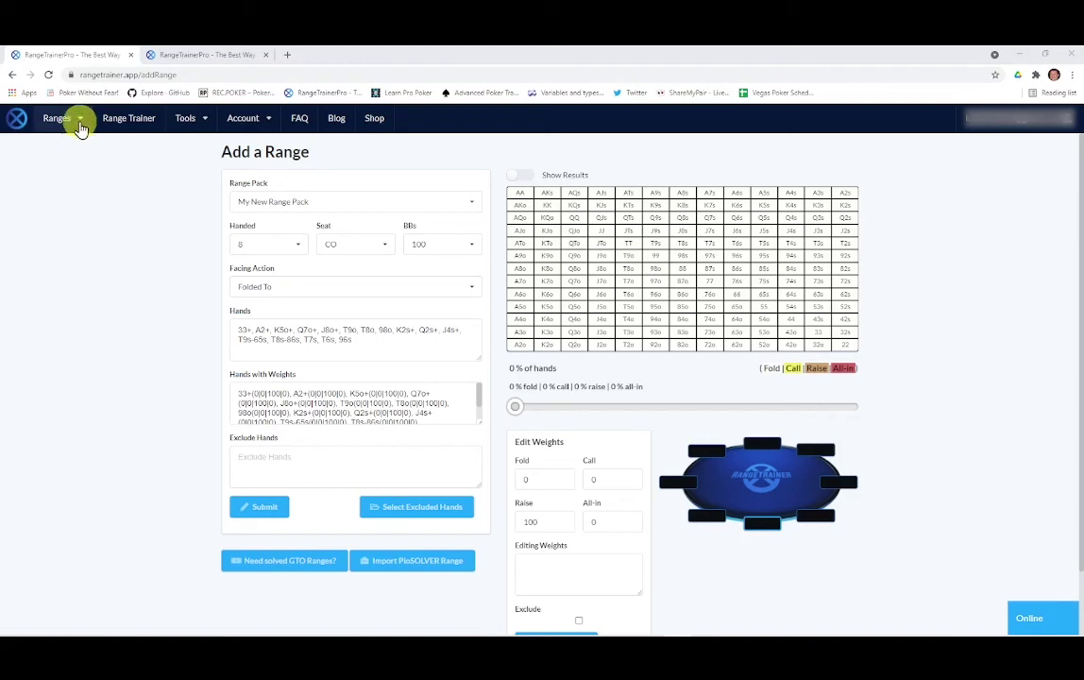
Open the MP - RFI range under 100 BBs in My New Range Pack for editing.
left_click(80, 119)
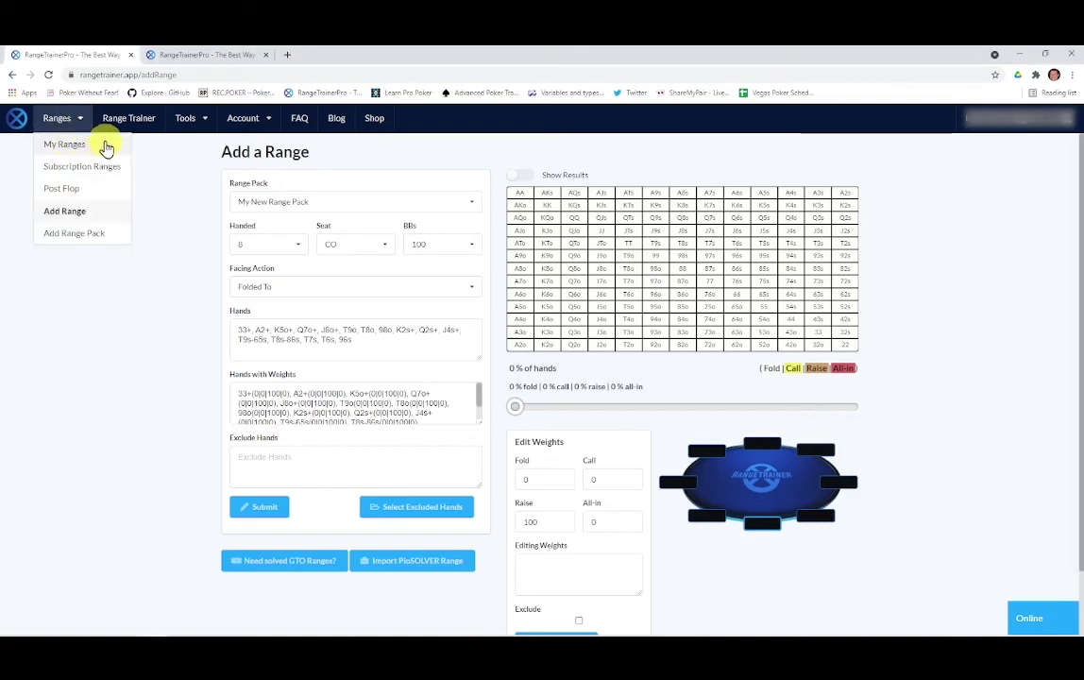
left_click(106, 146)
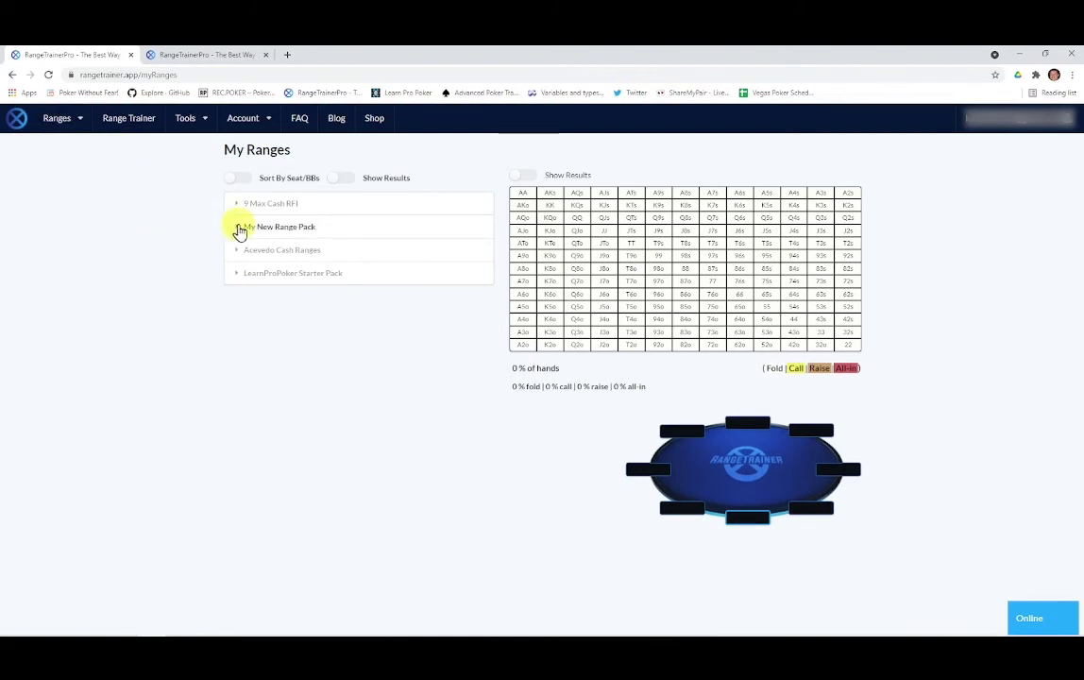
left_click(239, 229)
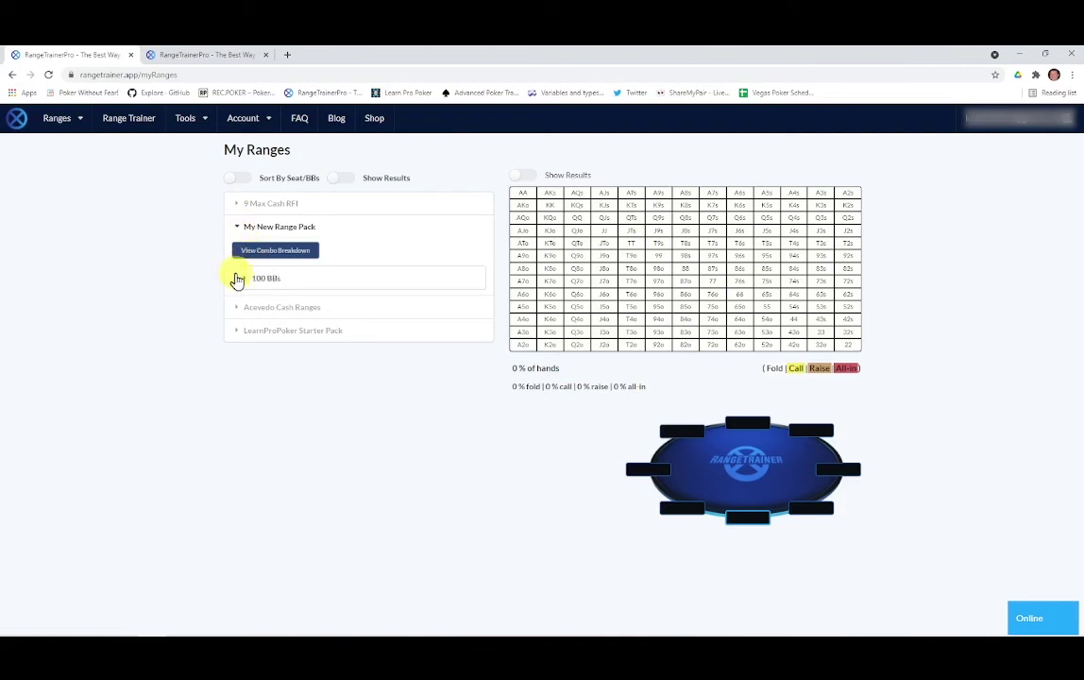
left_click(246, 284)
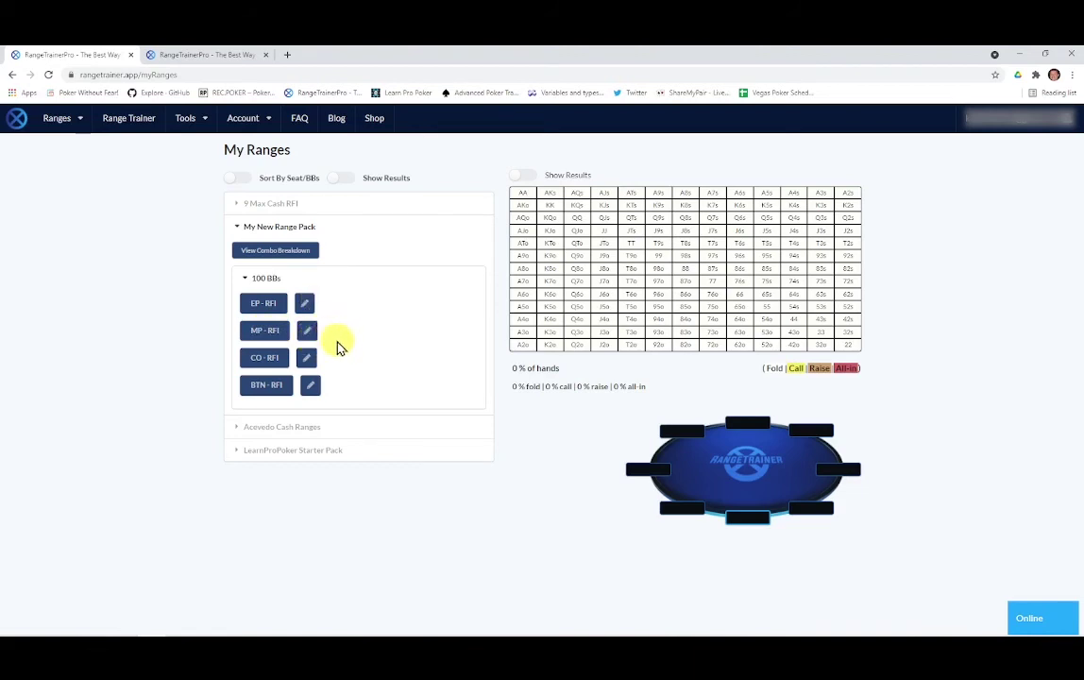
left_click(306, 333)
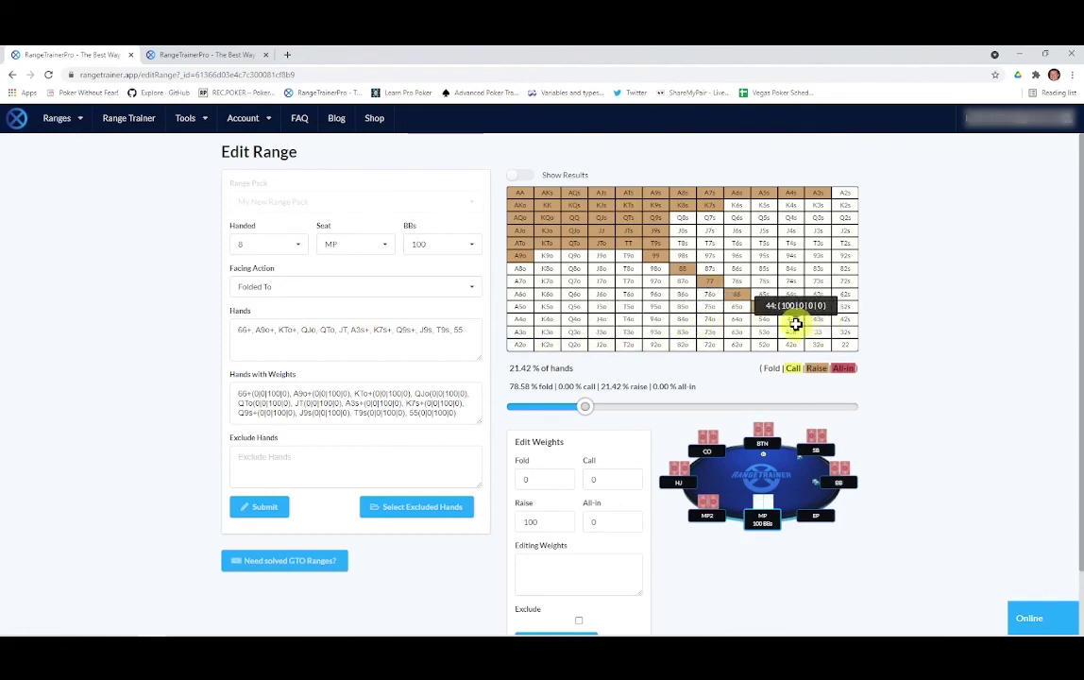
Add 44 to the MP range with weights of Fold 50 and Raise 50, and submit the edited range.
left_click_drag(550, 522, 512, 520)
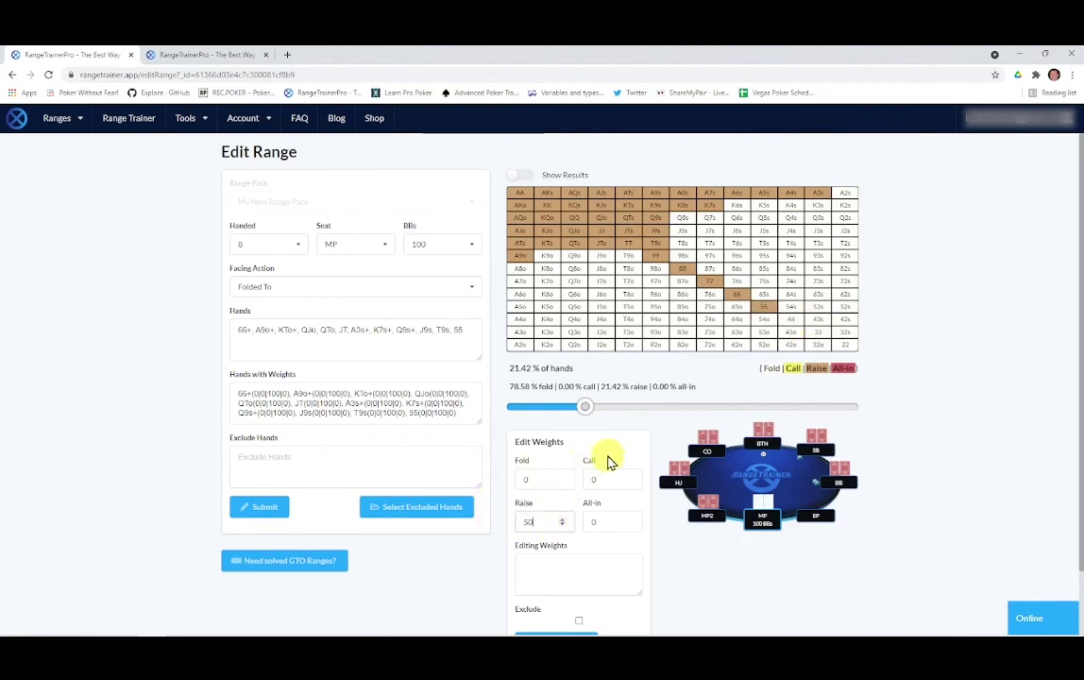
left_click_drag(604, 478, 585, 478)
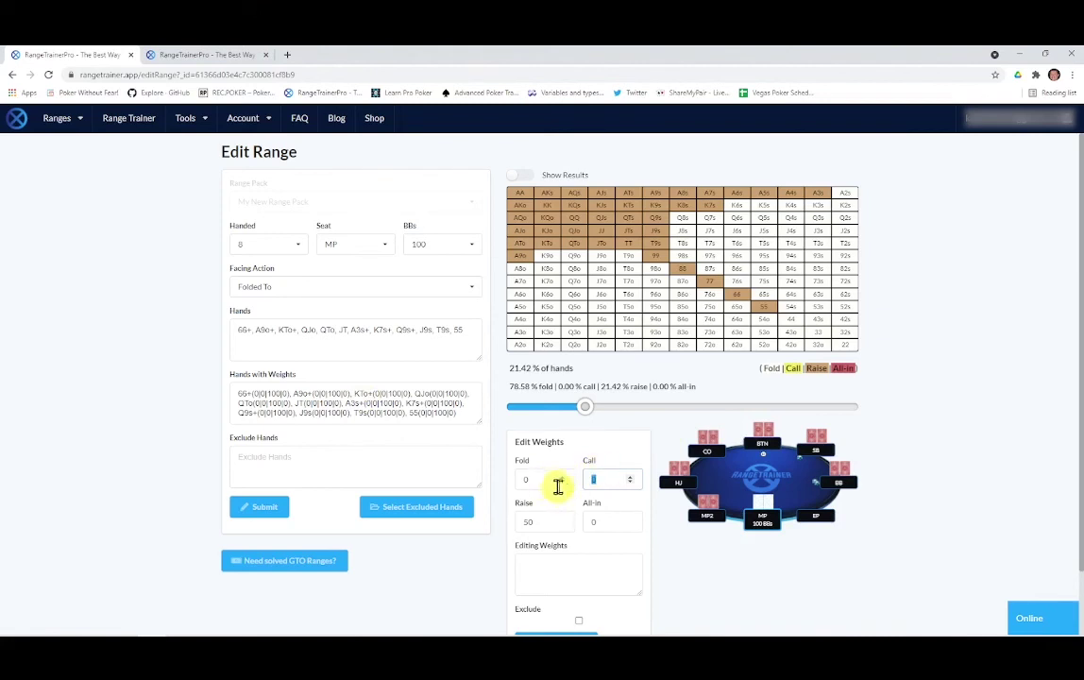
left_click_drag(533, 477, 491, 483)
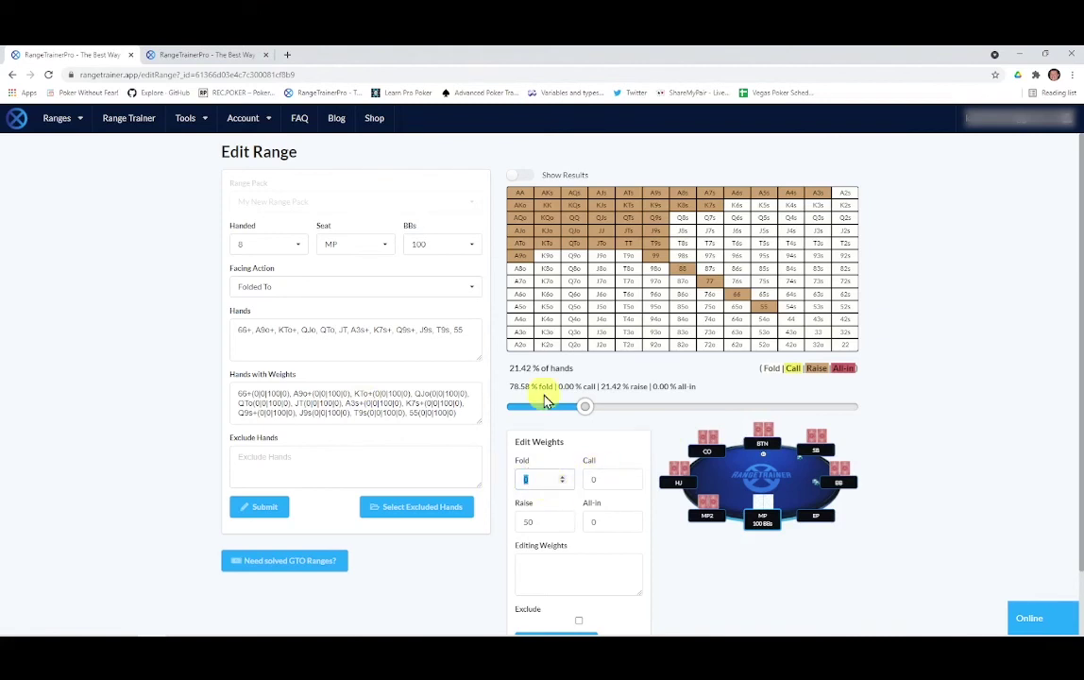
type("50")
left_click(647, 540)
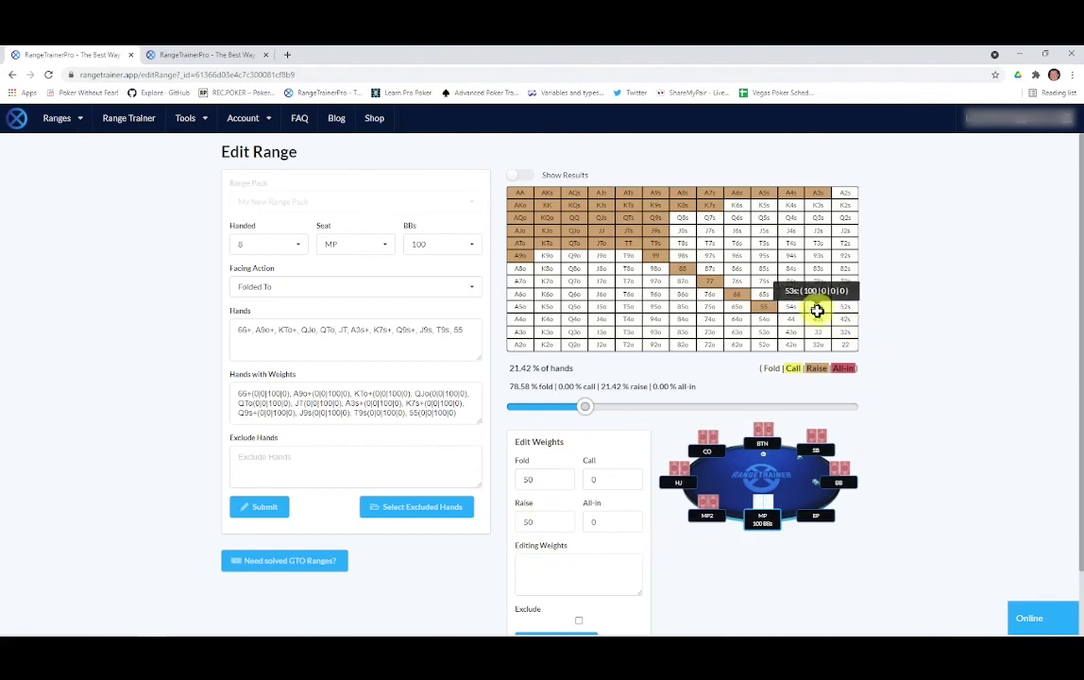
scroll(844, 476, "down", 2)
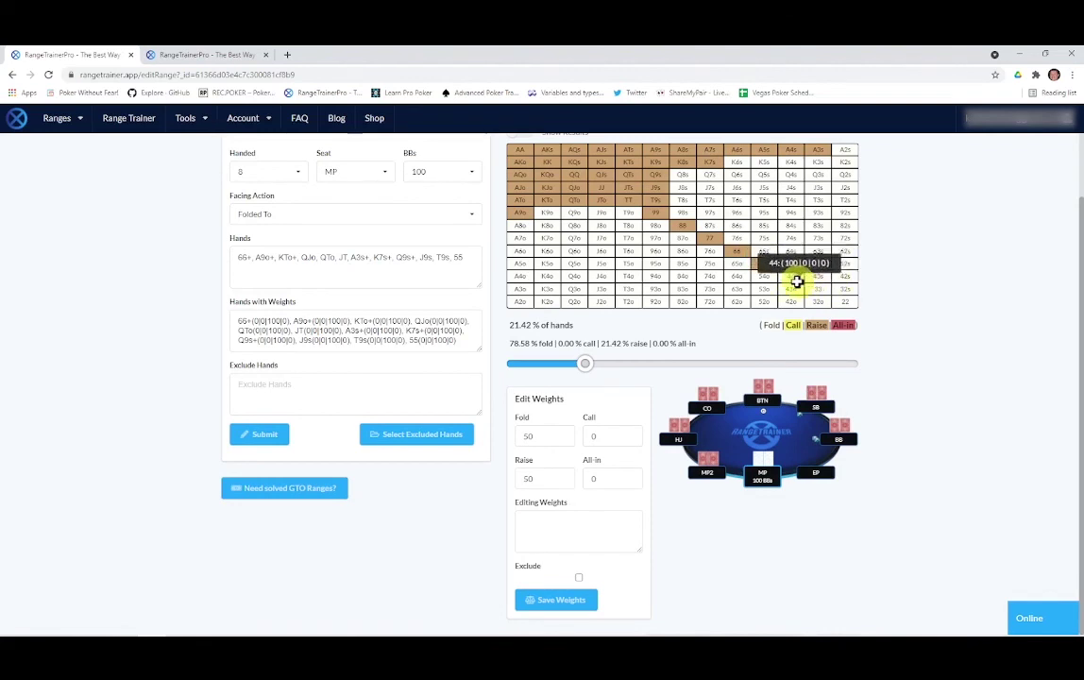
left_click(791, 275)
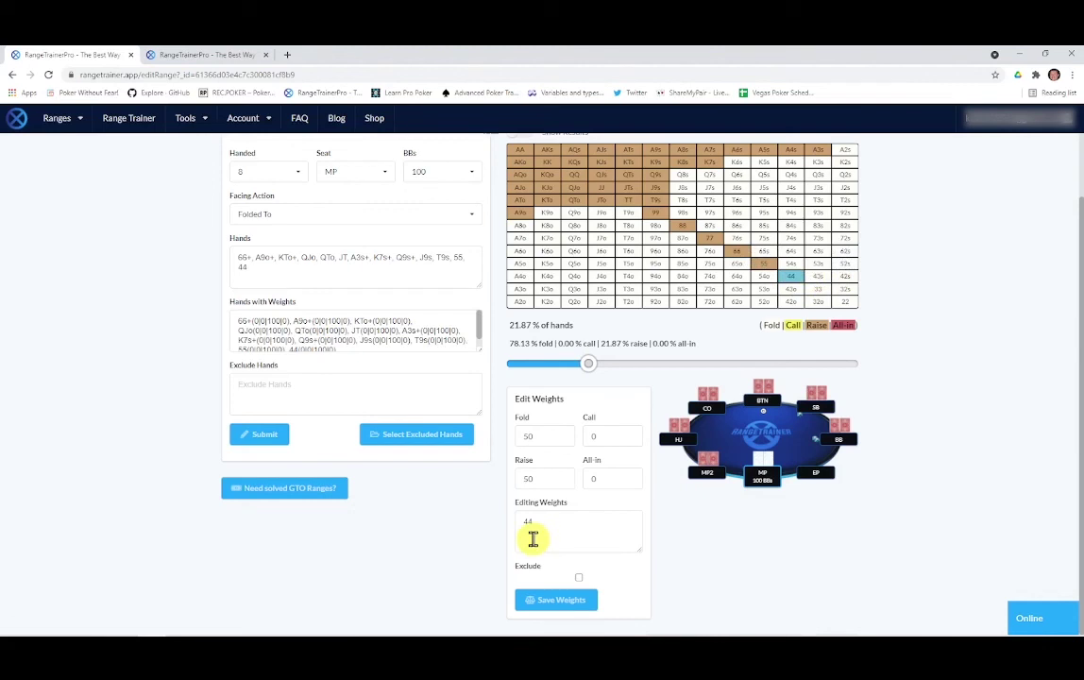
left_click(554, 602)
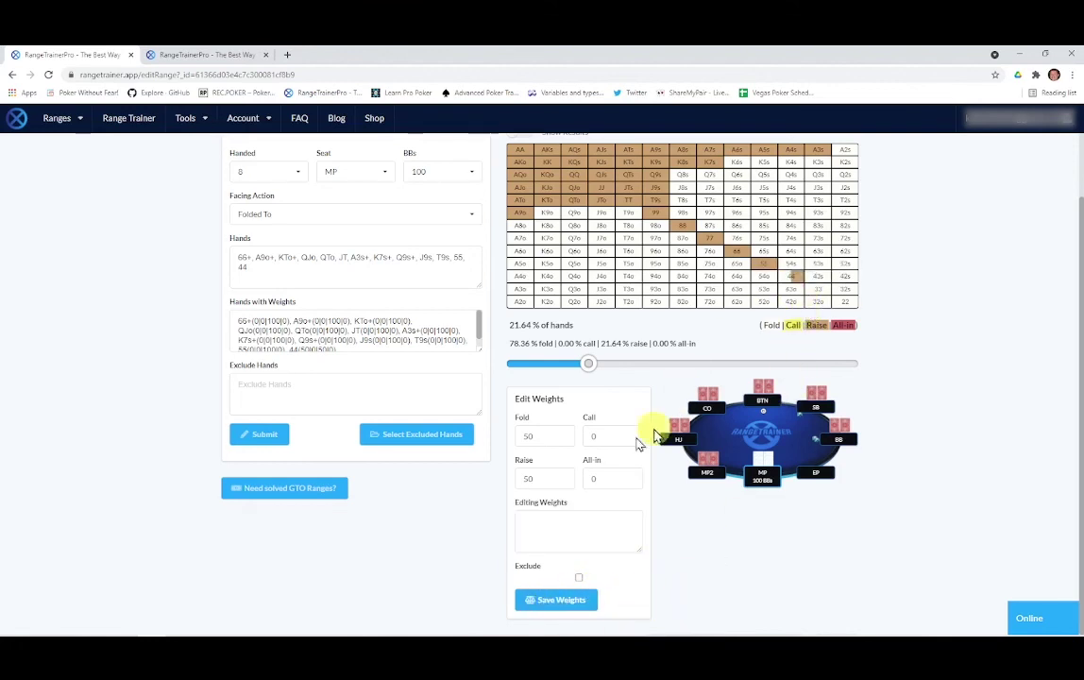
scroll(424, 528, "up", 2)
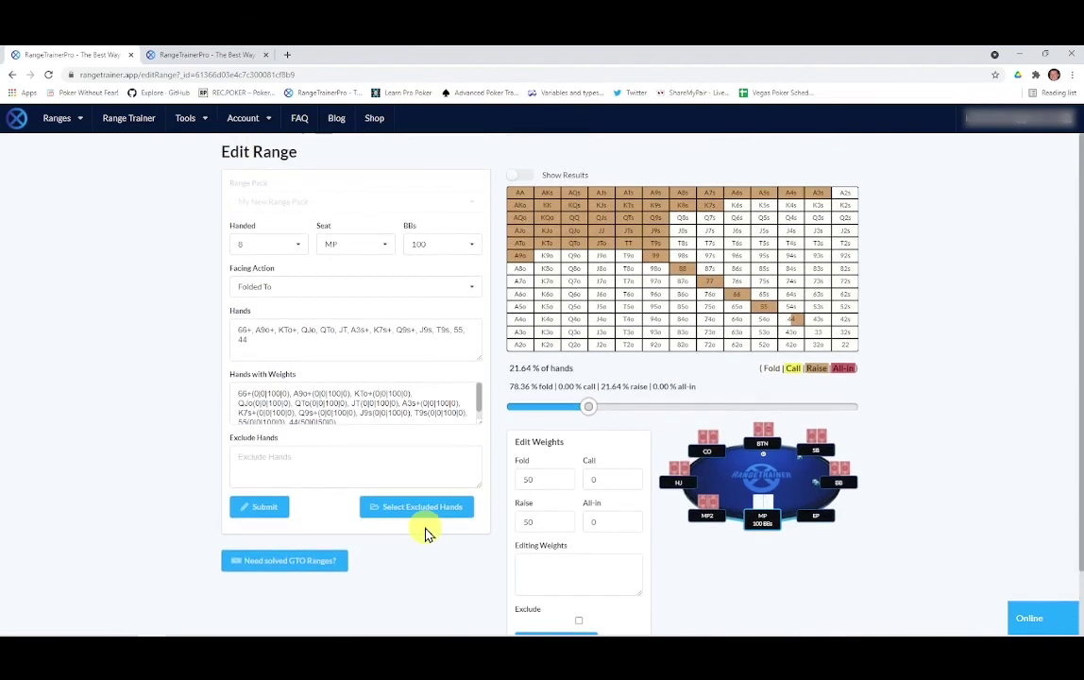
left_click(253, 511)
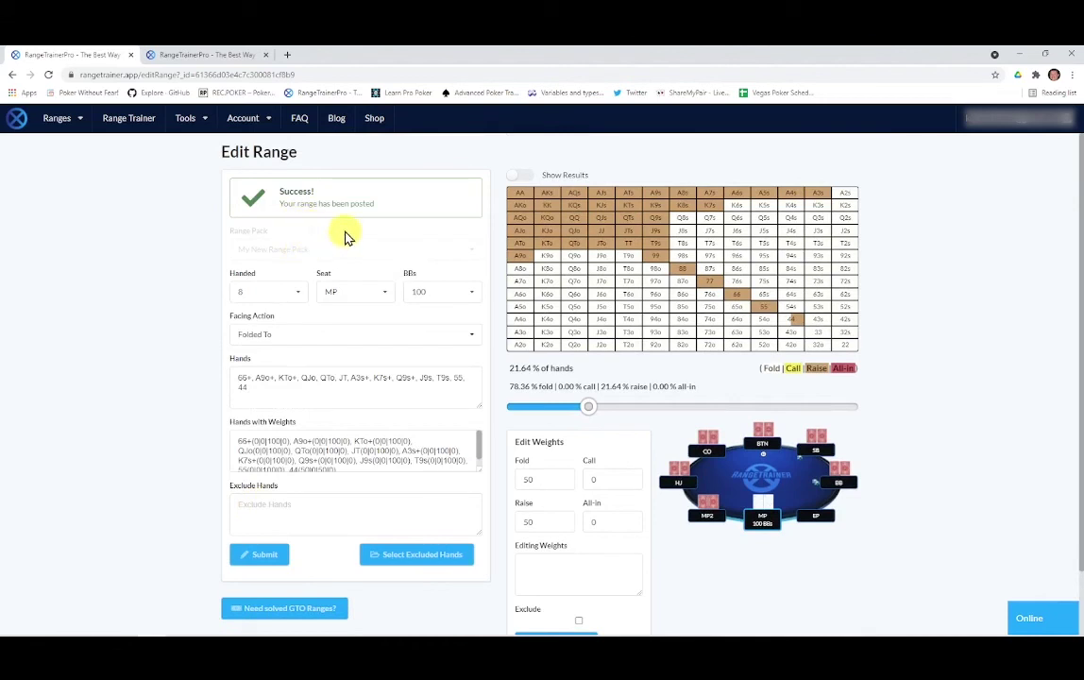
Mark 72o as an excluded hand in the MP range, save it, and submit the range.
mouse_move(798, 337)
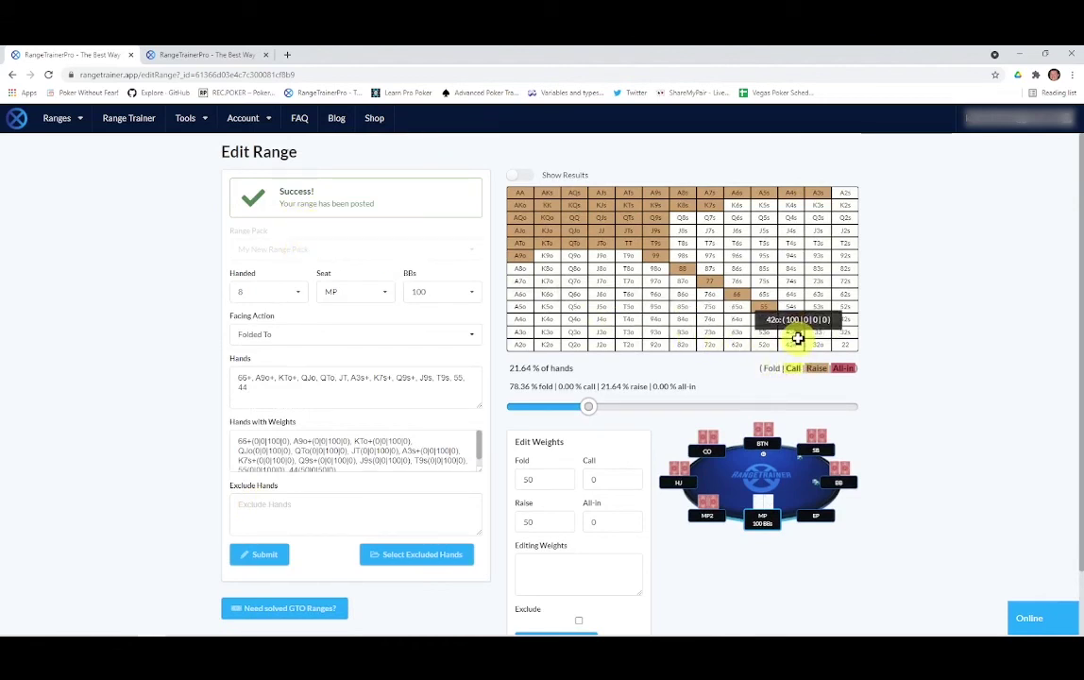
scroll(470, 549, "down", 1)
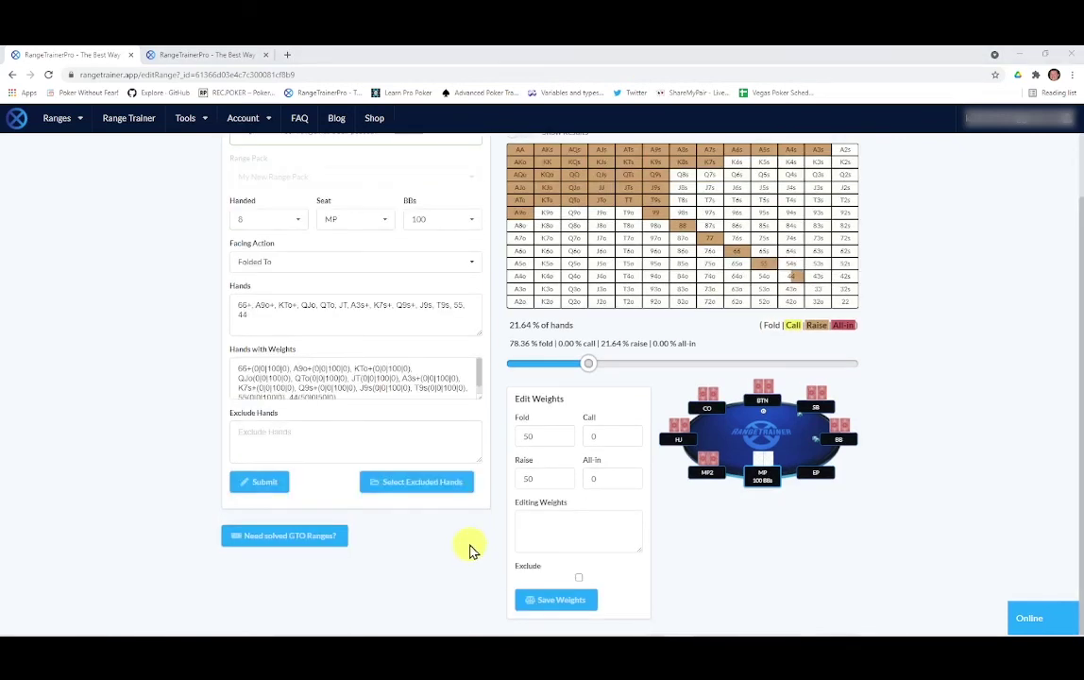
left_click(578, 579)
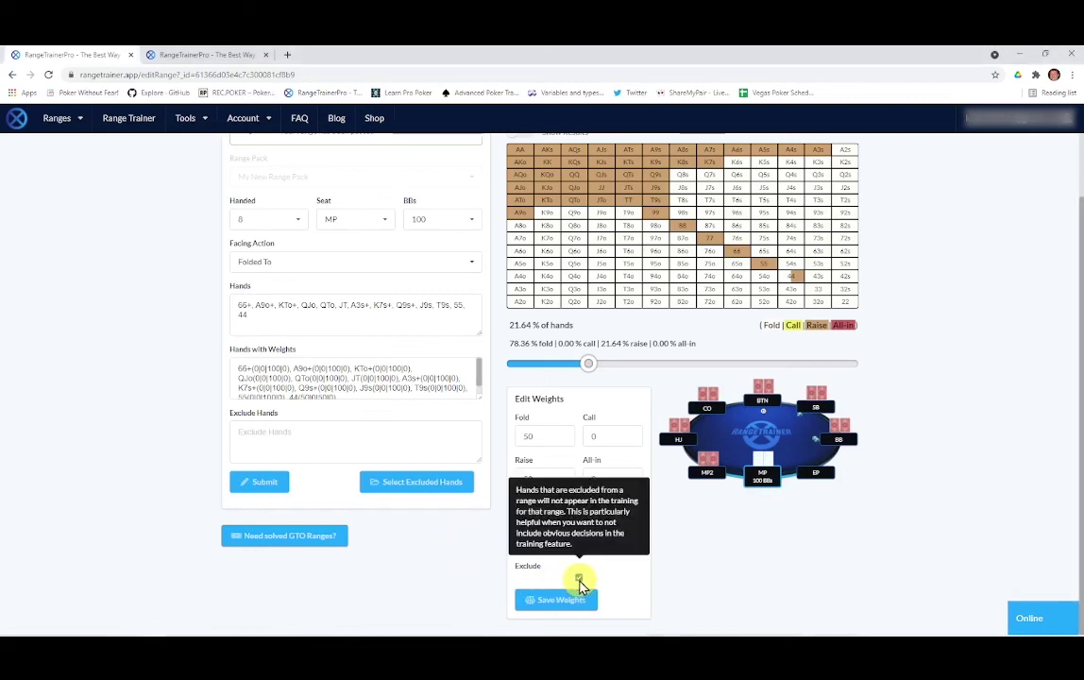
left_click(710, 301)
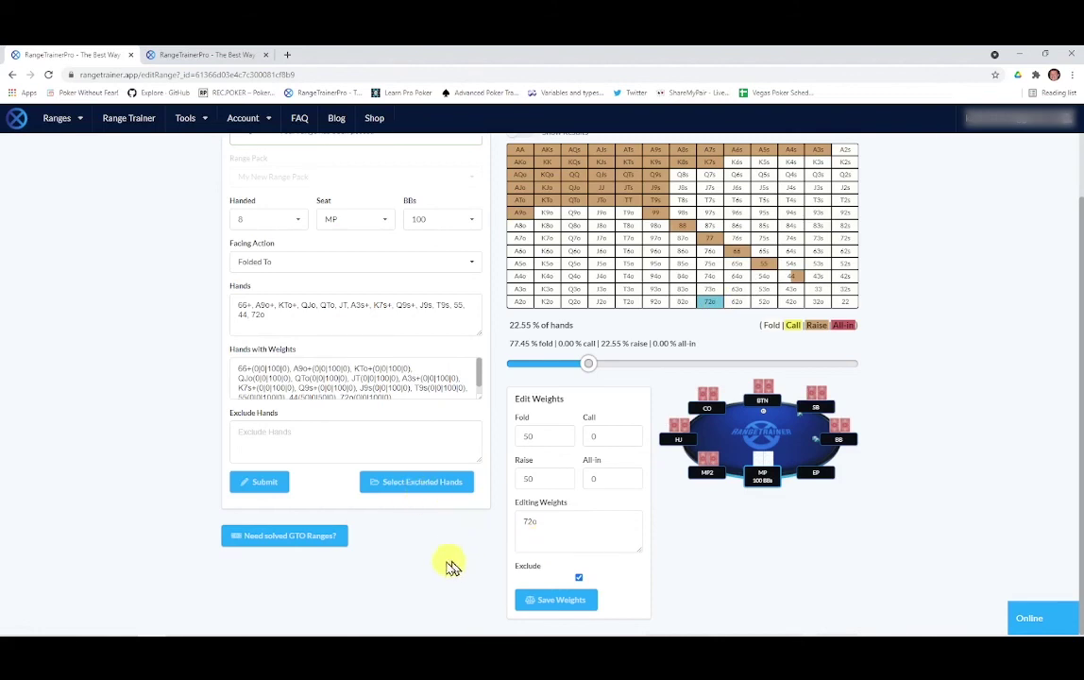
left_click(541, 602)
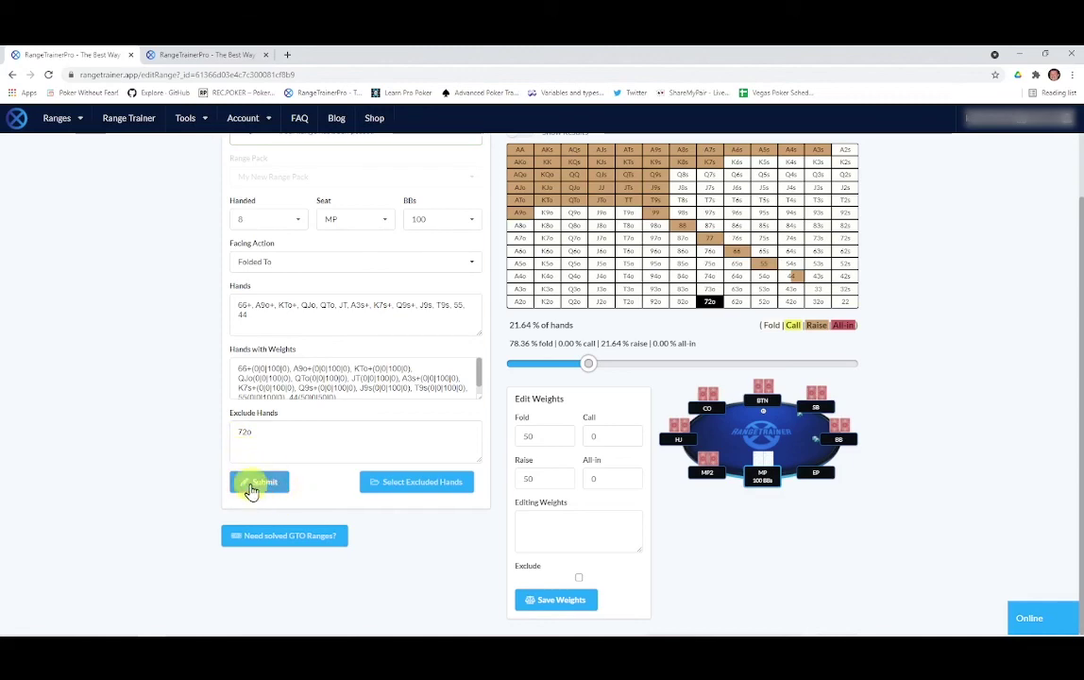
left_click(252, 487)
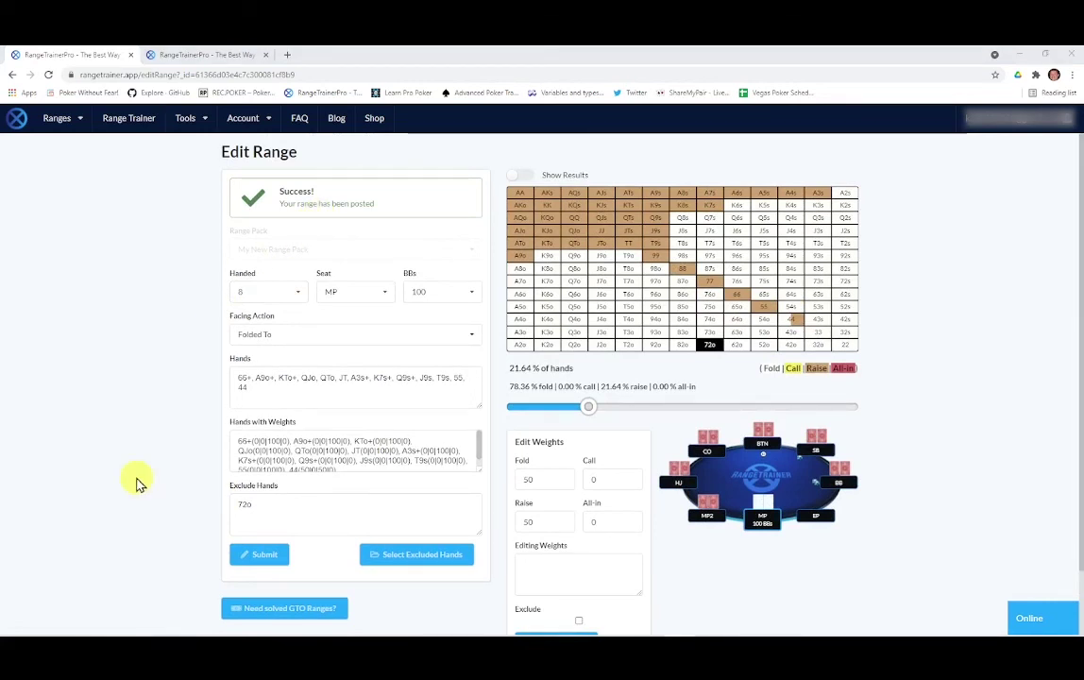
Open the form for adding a new range pack.
left_click(82, 122)
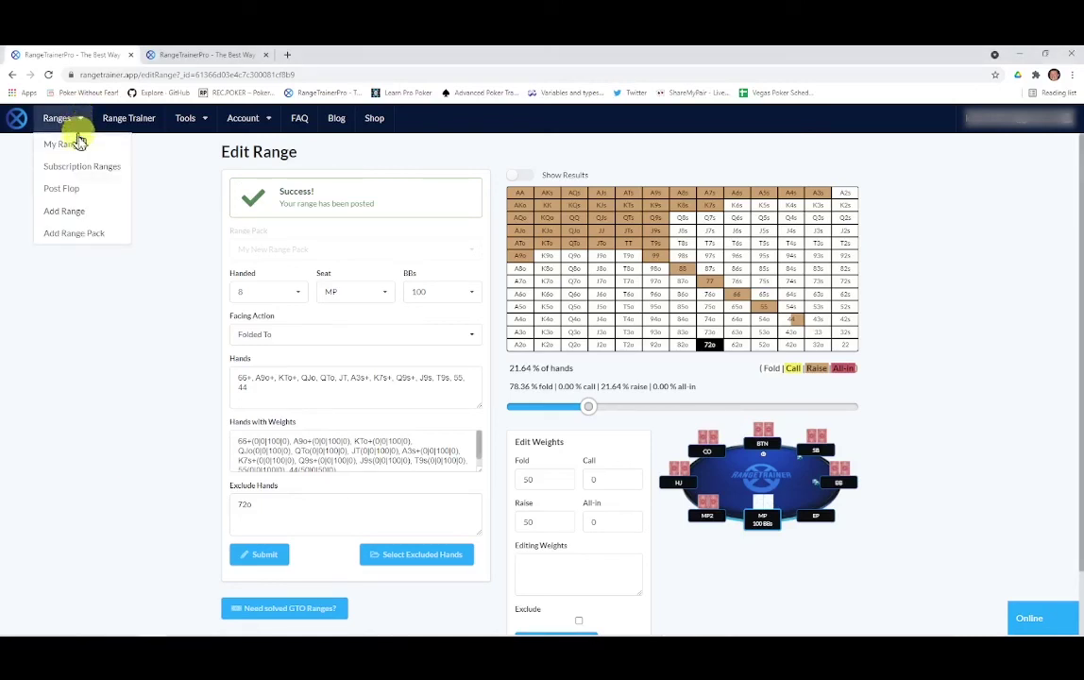
left_click(75, 235)
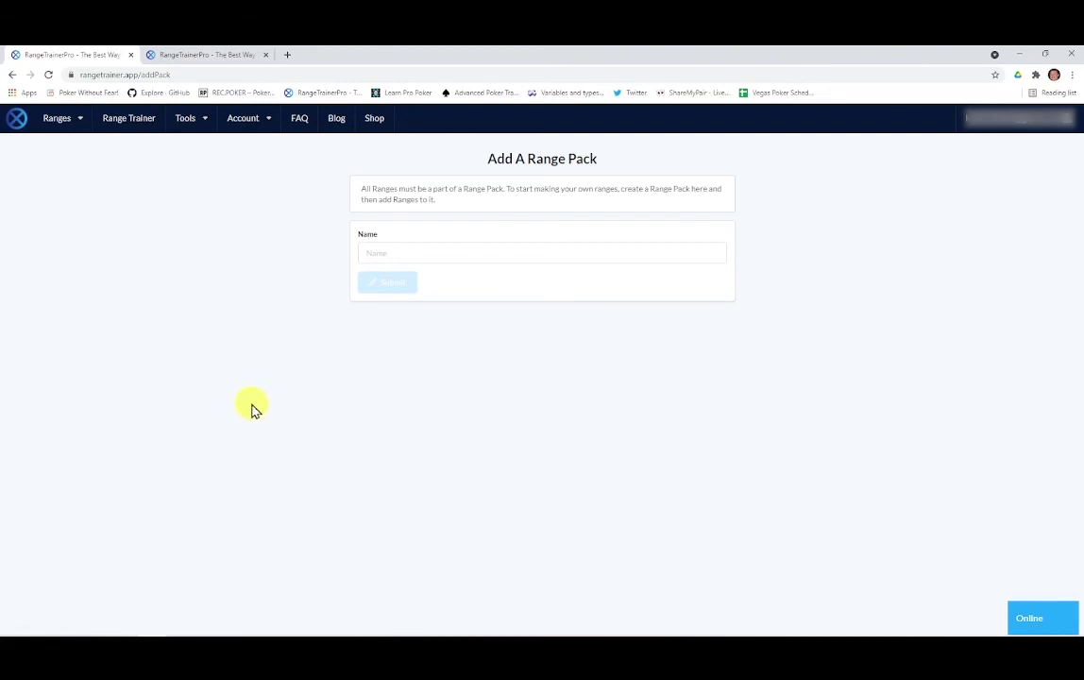
Create a new range pack named MonkieSystem.
left_click(399, 252)
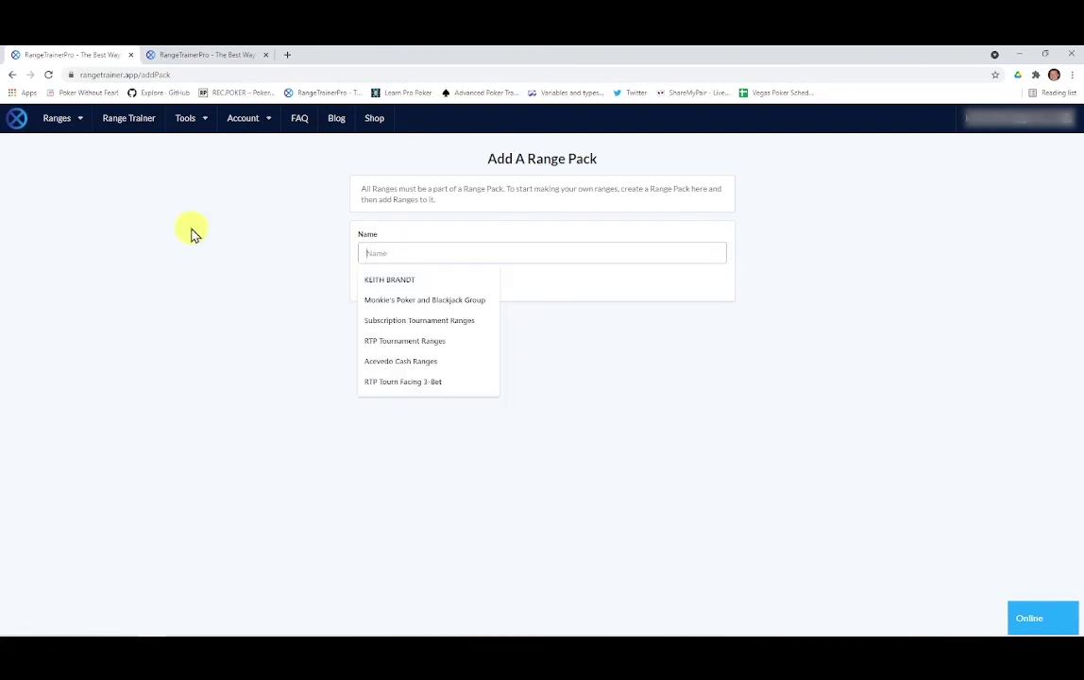
type("MonkieSystem")
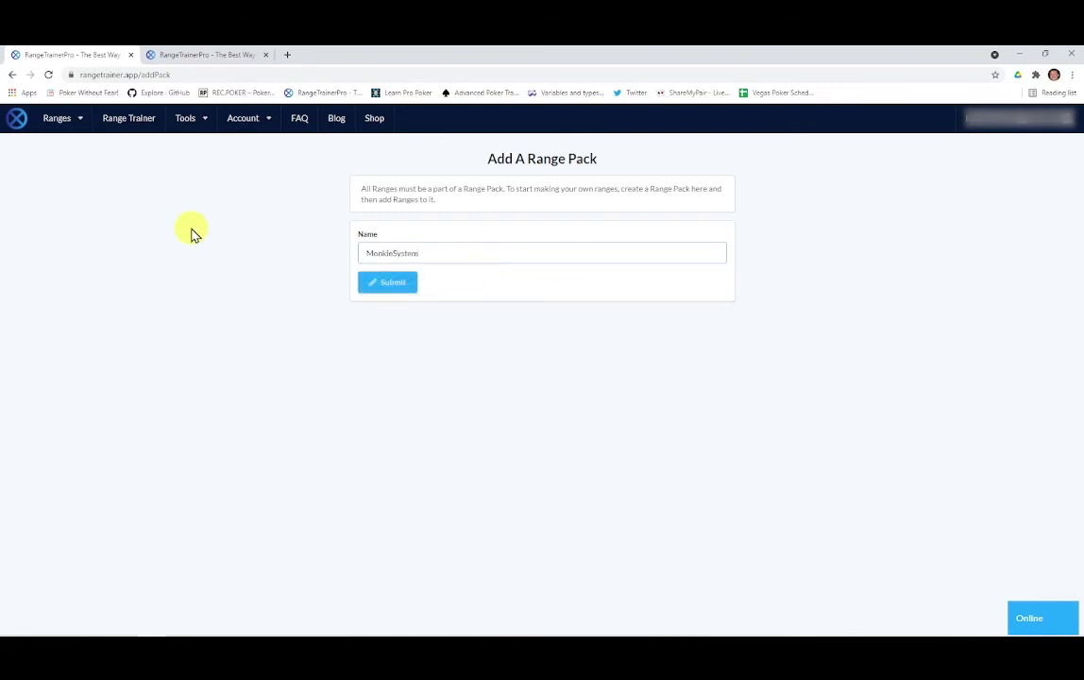
left_click(389, 286)
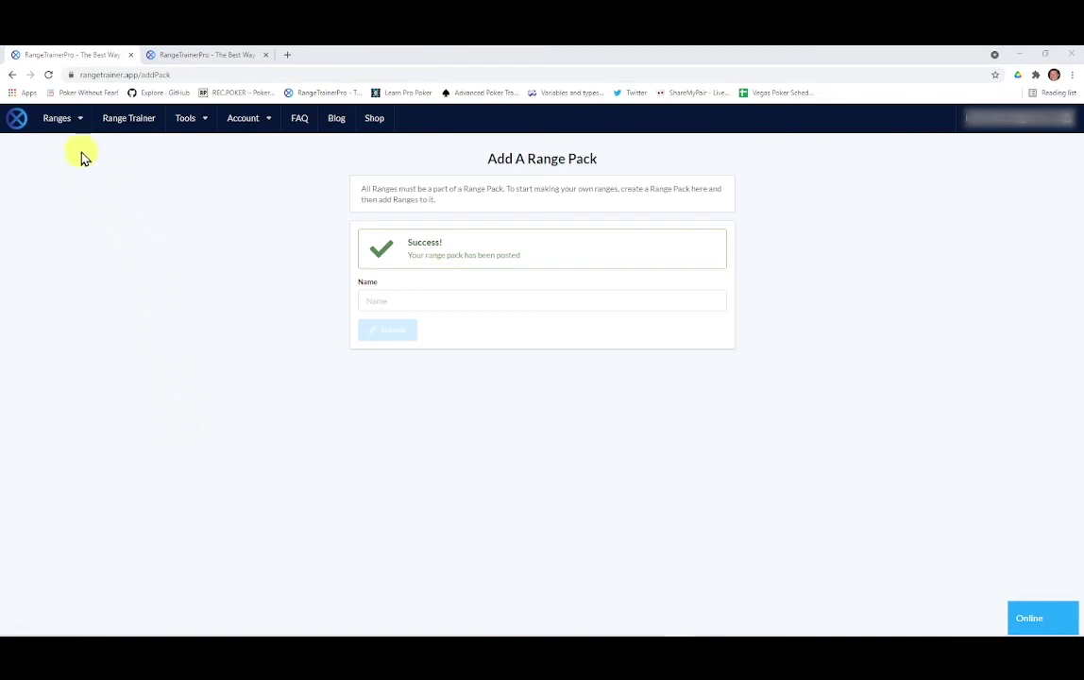
Add an 8-handed, 100 BB CO Folded To range to MonkieSystem, raising 77+, ATo+, KQo, A9s+, KTs+, QJs and QTs at 100.
left_click(80, 121)
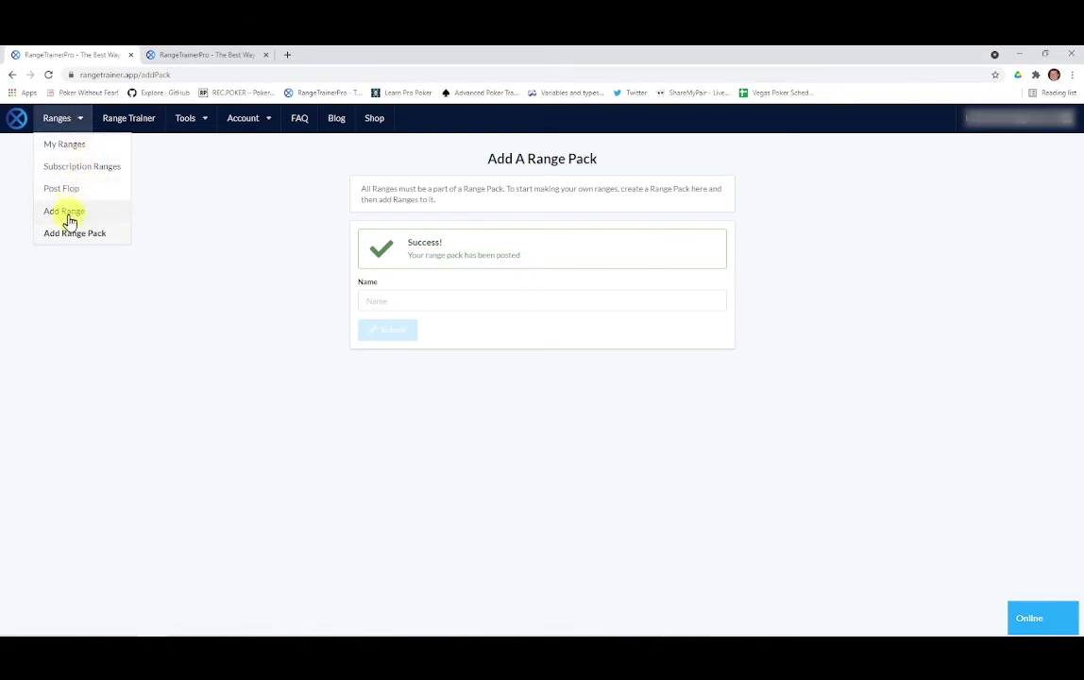
left_click(104, 213)
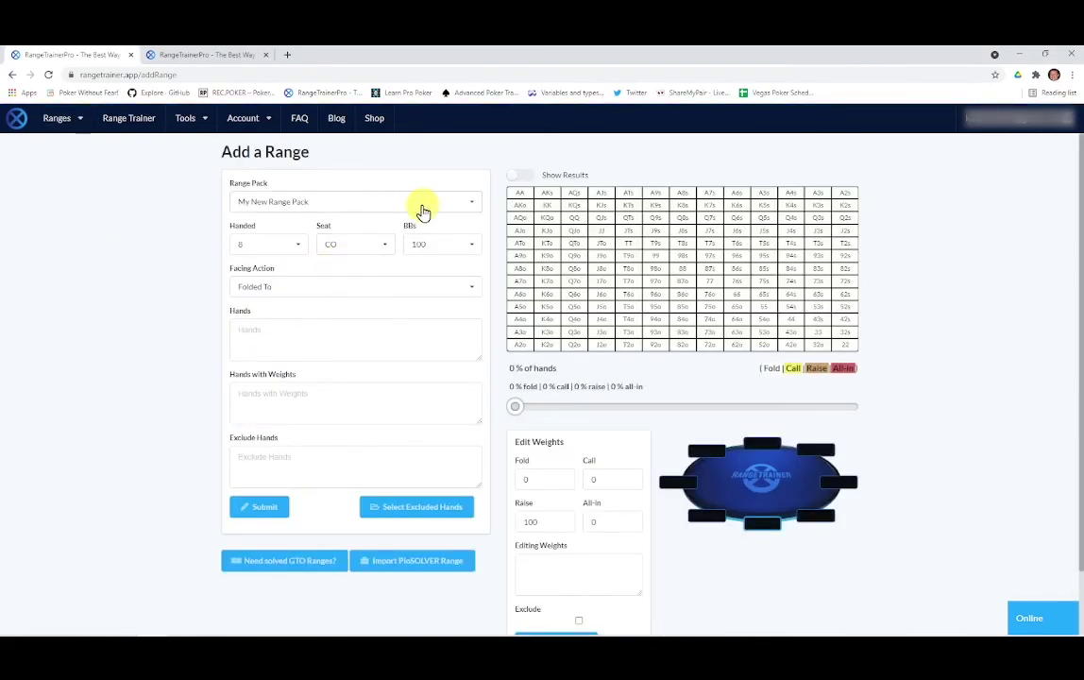
left_click(473, 206)
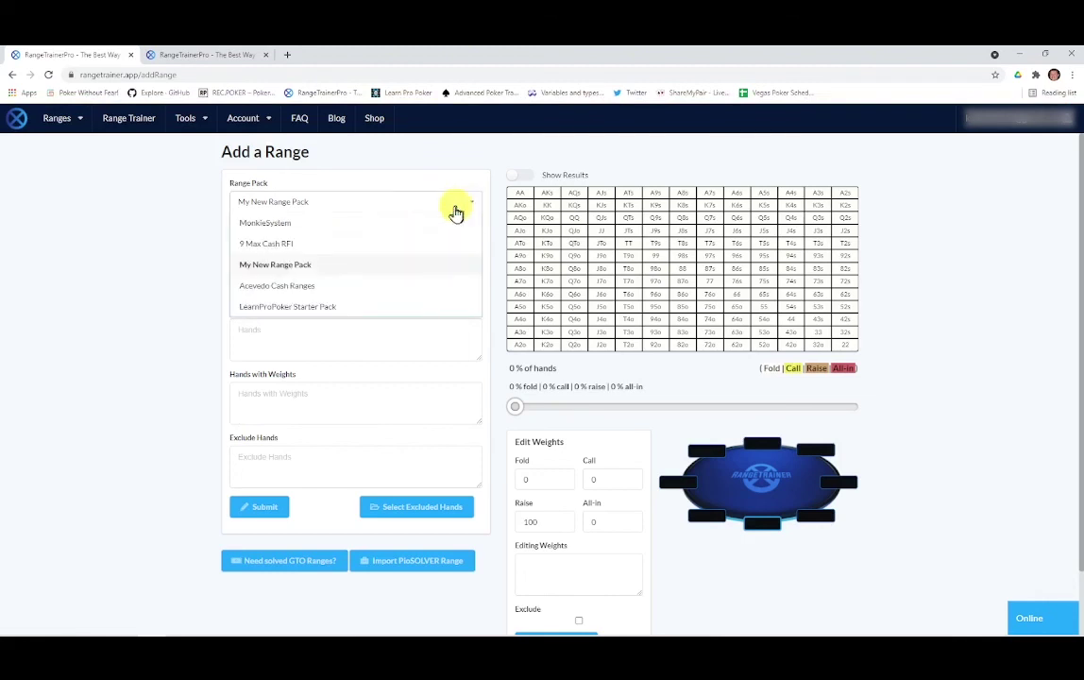
left_click(426, 226)
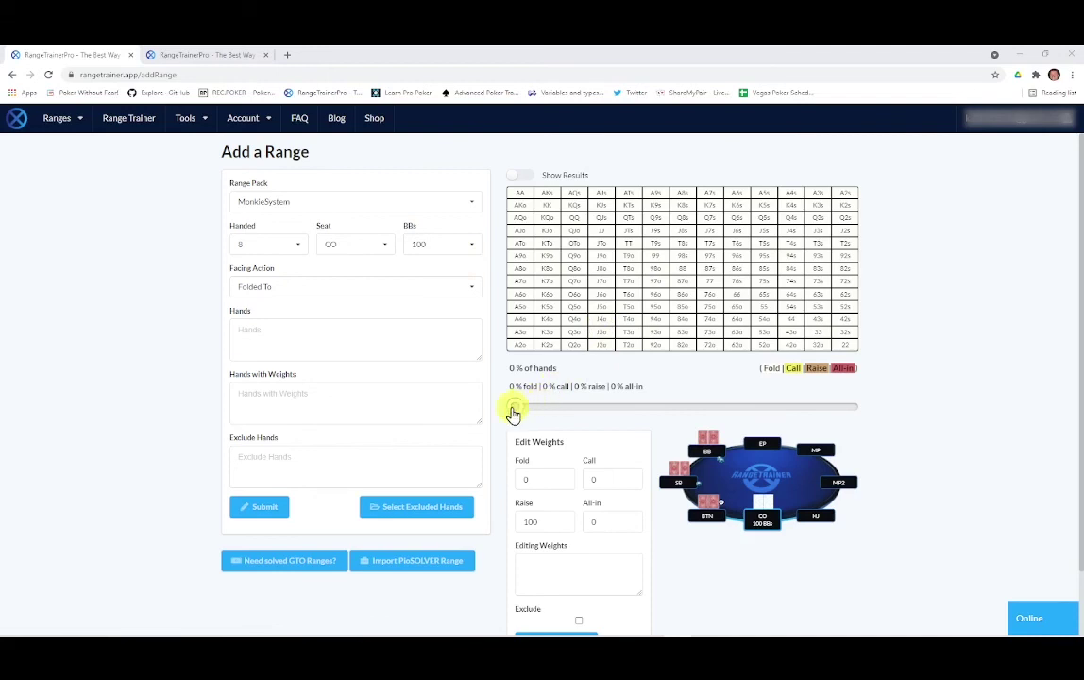
left_click_drag(515, 411, 561, 406)
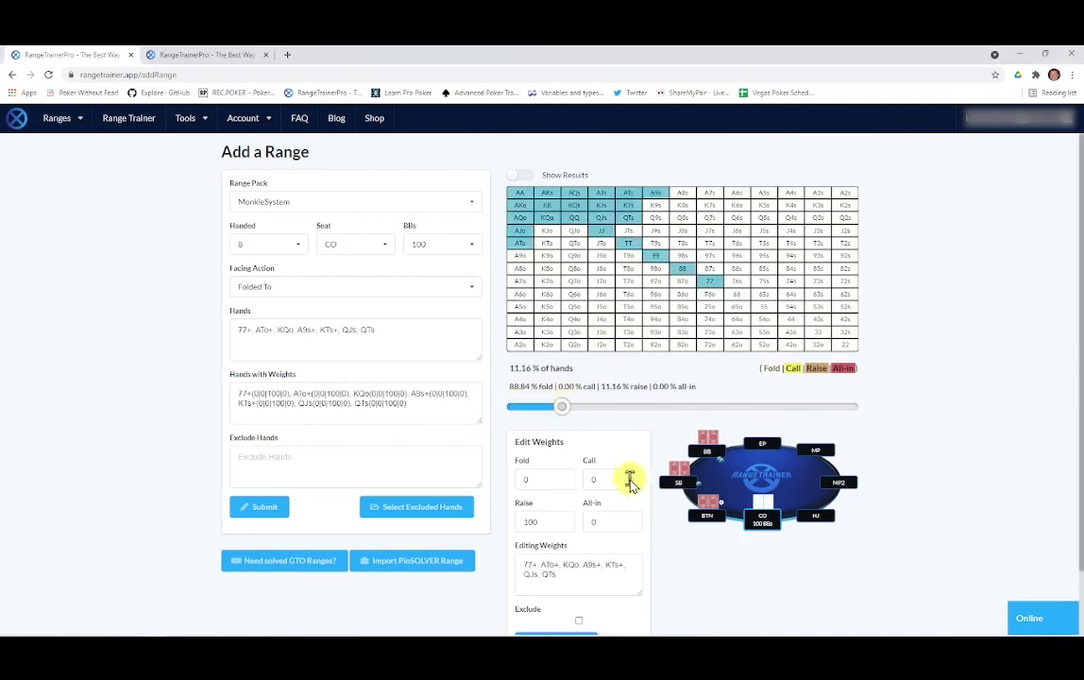
scroll(648, 623, "down", 1)
left_click(570, 606)
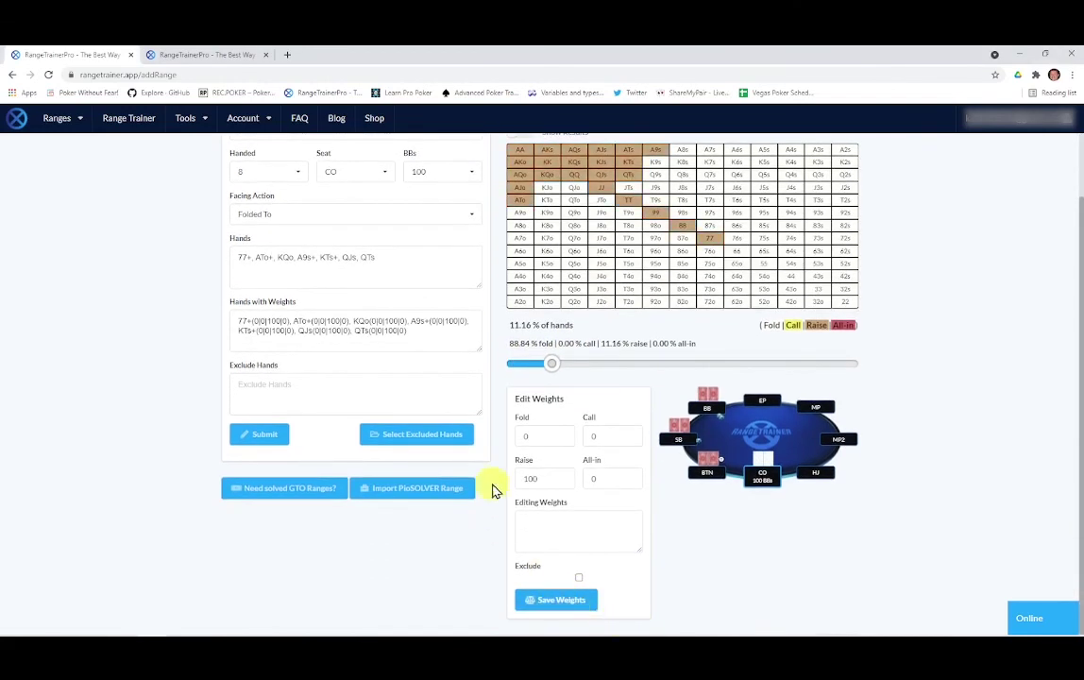
left_click(268, 438)
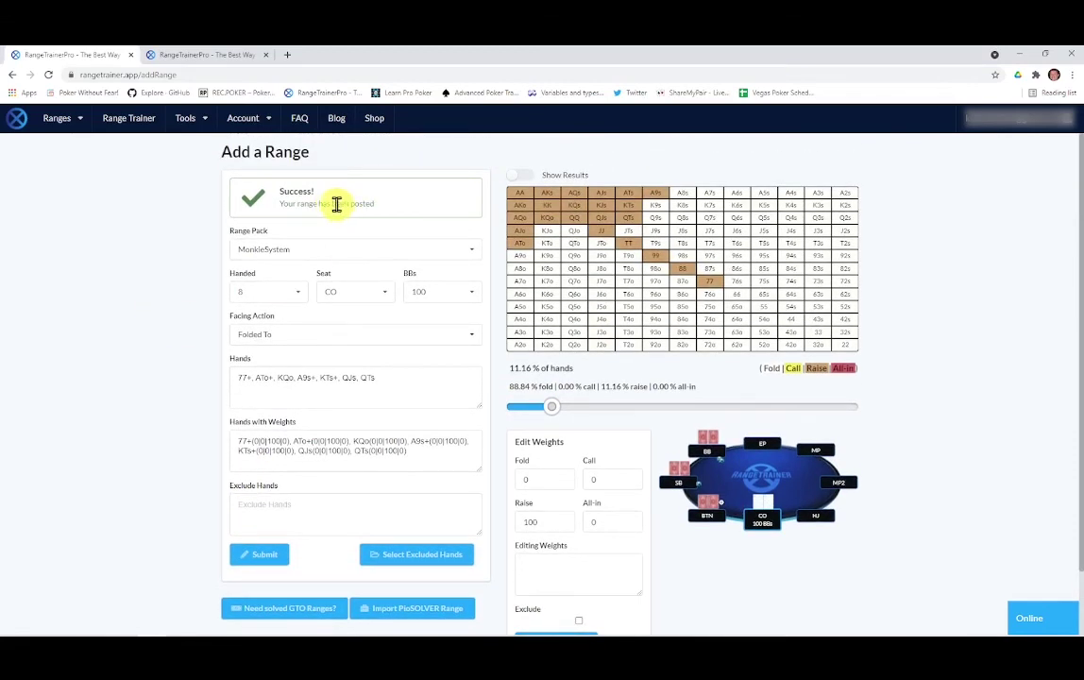
Display the new CO - RFI range under 100 BBs of the MonkieSystem pack in My Ranges.
left_click(53, 120)
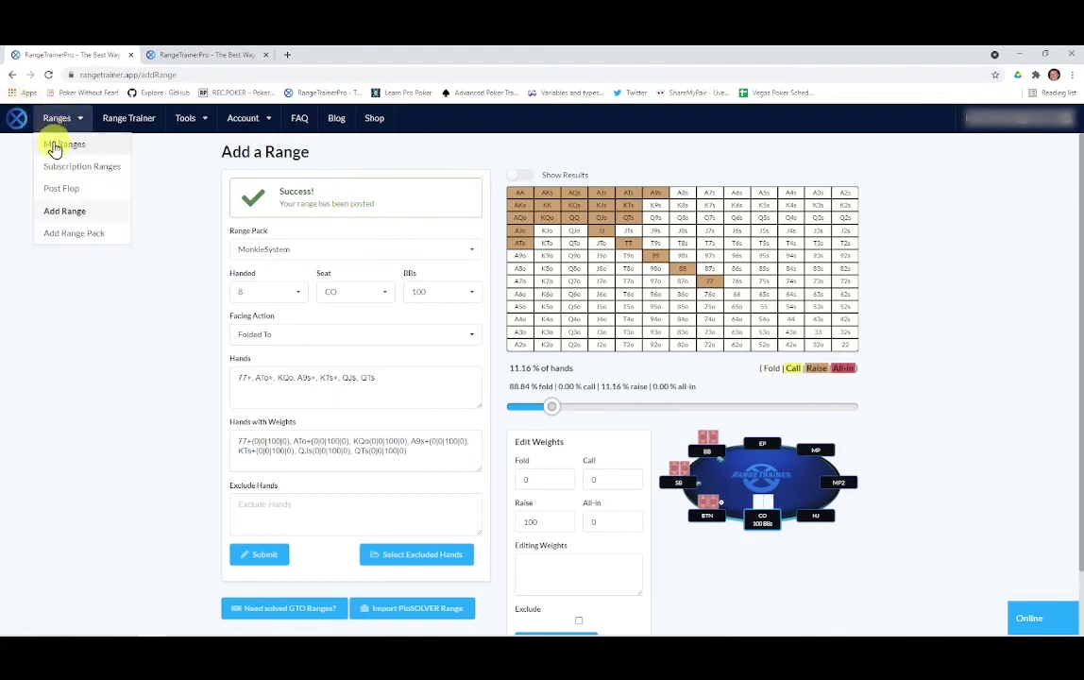
left_click(55, 148)
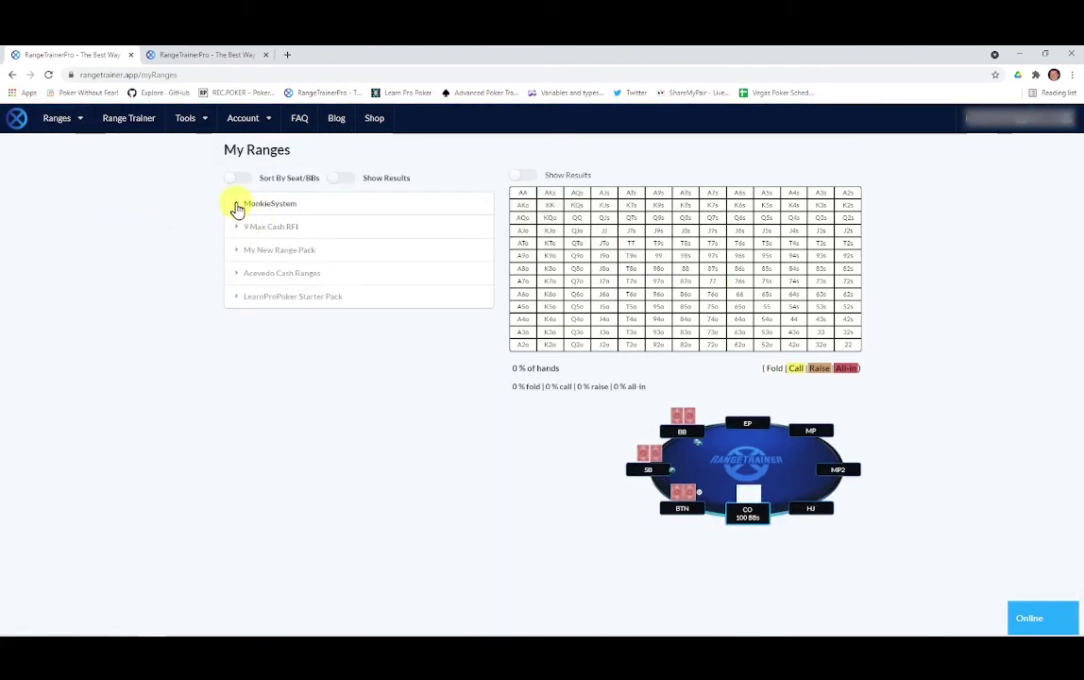
left_click(236, 208)
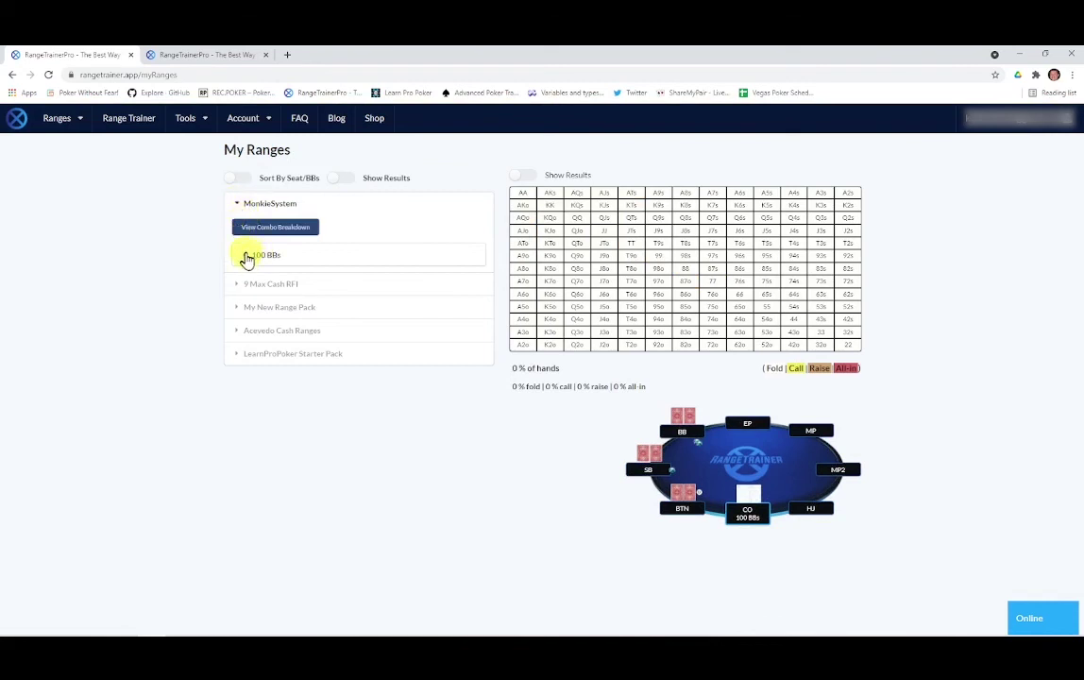
left_click(245, 258)
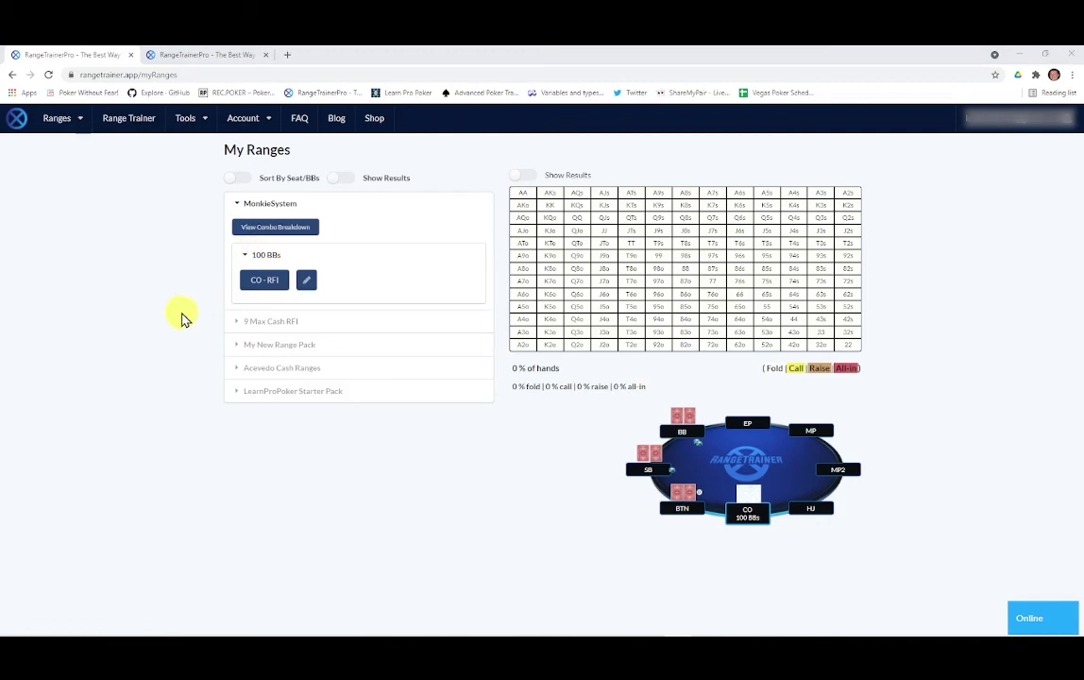
left_click(265, 283)
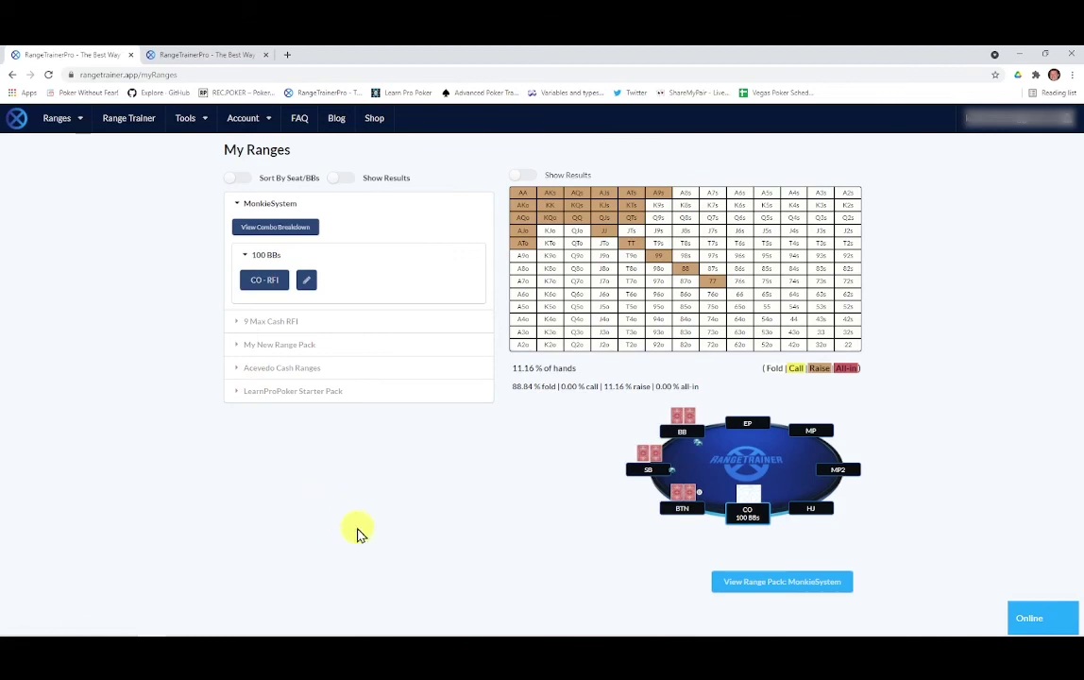
Delete only the CO 100 BBs - RFI range from the MonkieSystem pack and check the pack's contents in My Ranges.
left_click(782, 583)
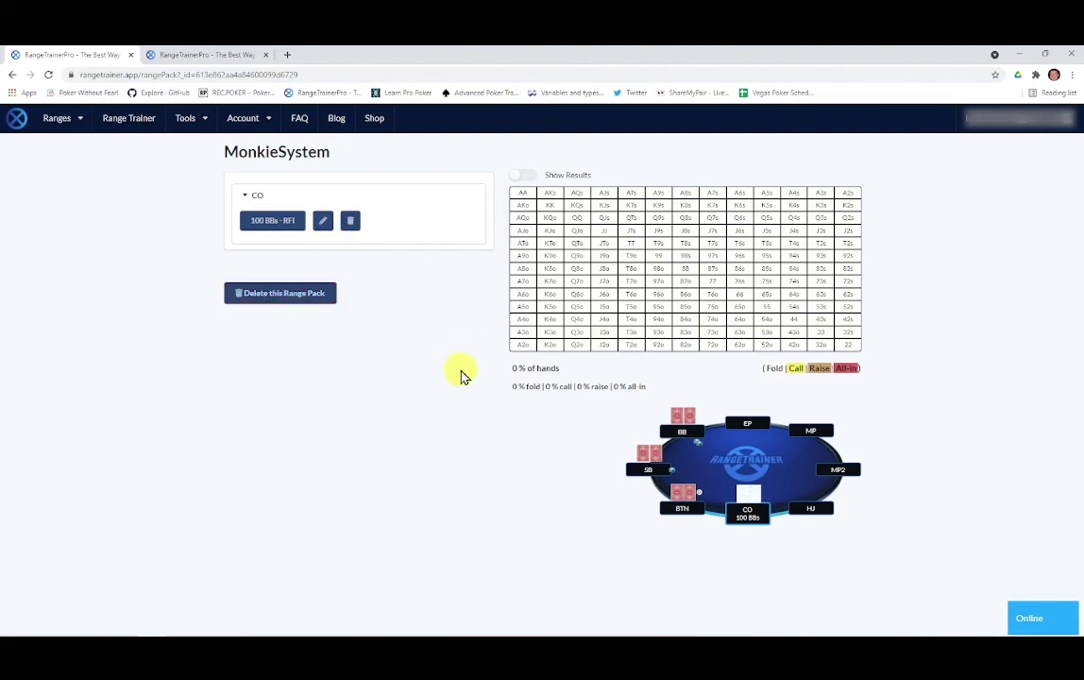
left_click(272, 298)
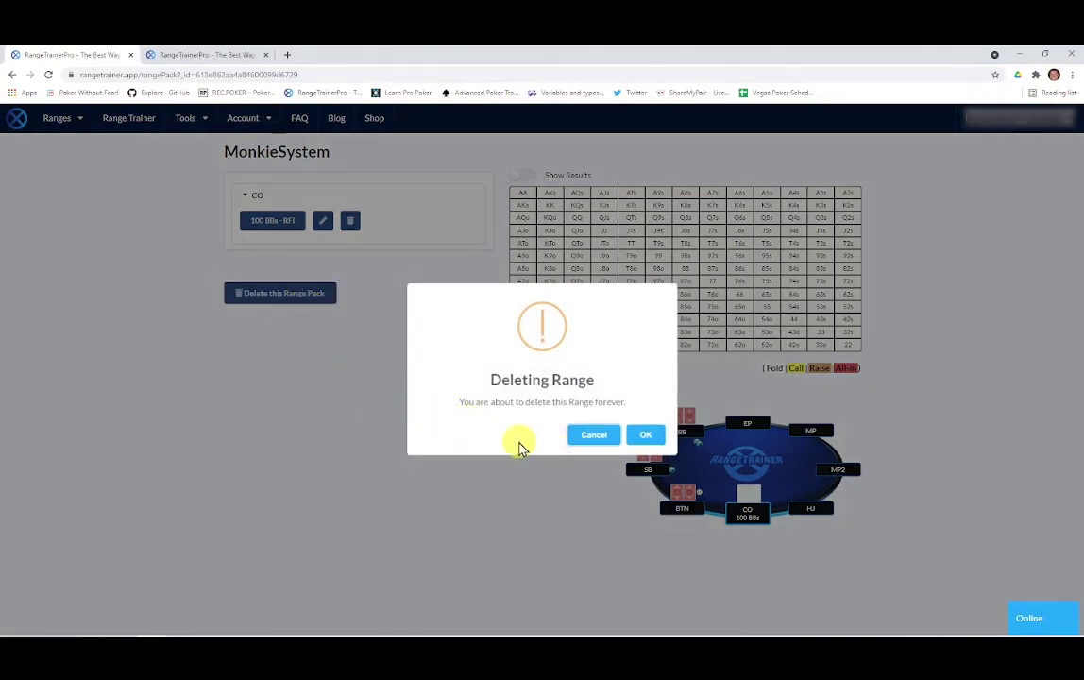
left_click(604, 435)
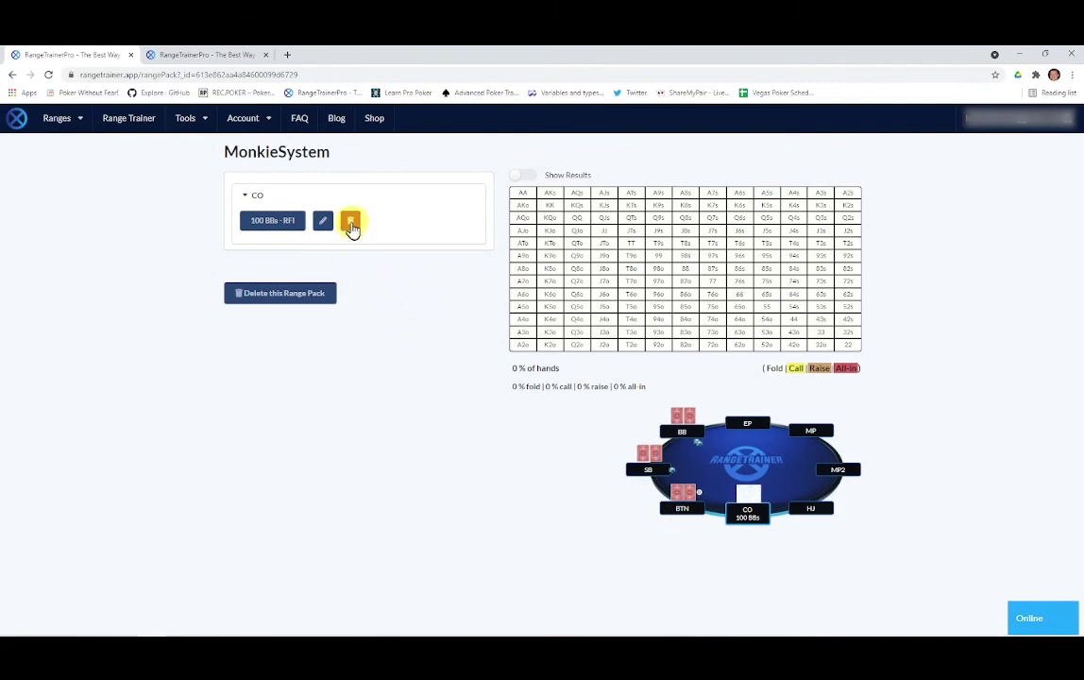
left_click(350, 222)
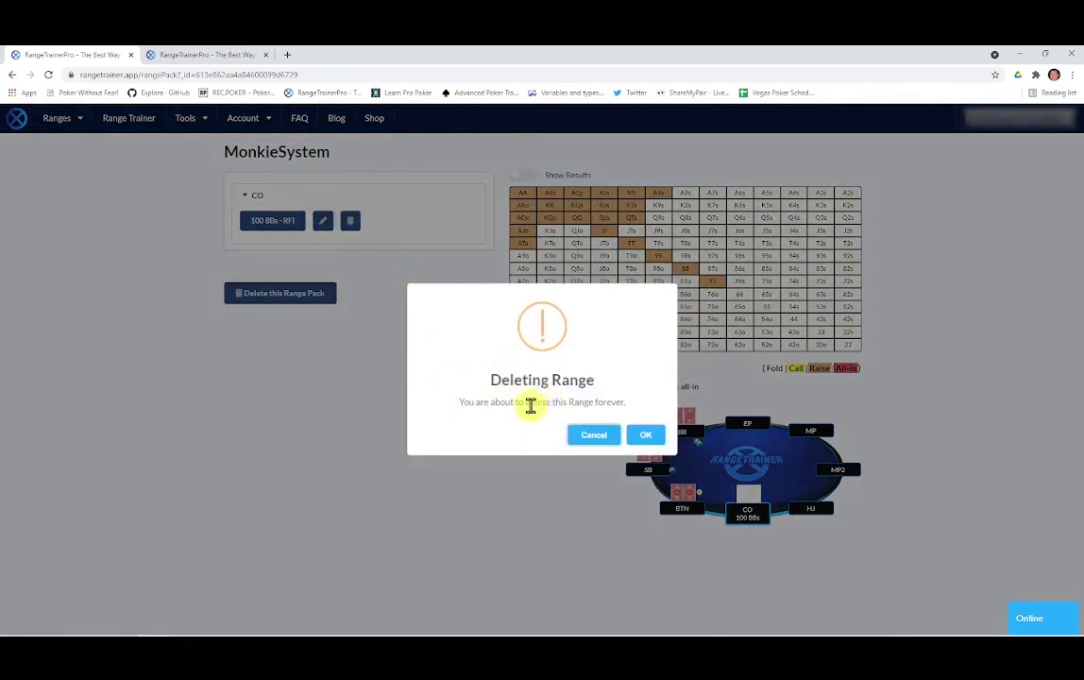
left_click(648, 436)
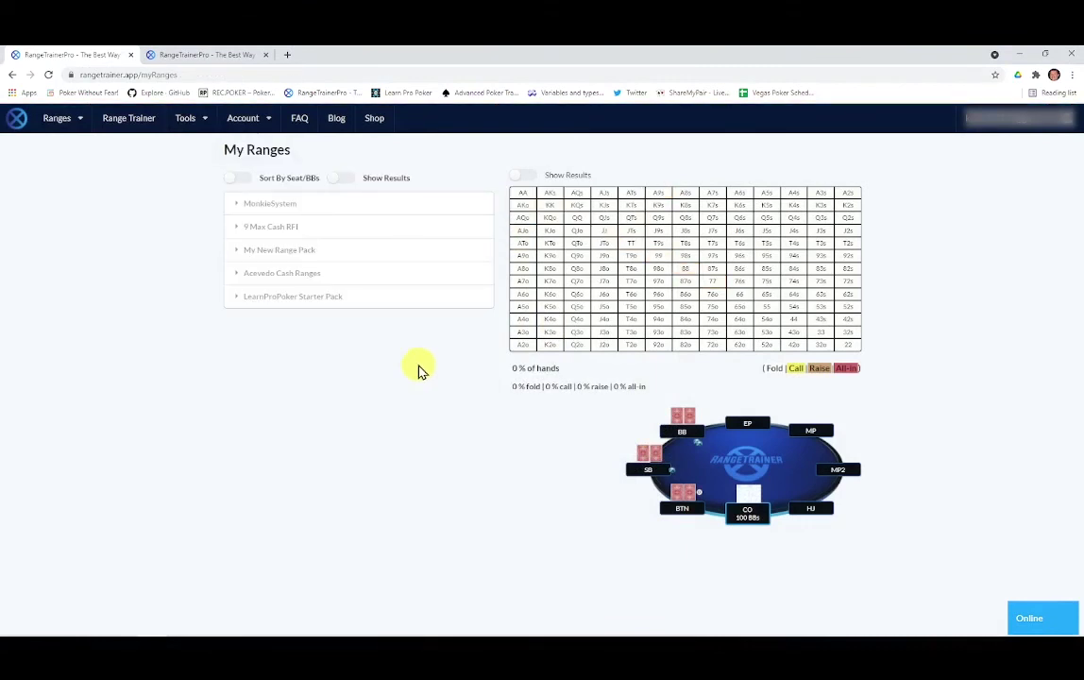
left_click(236, 208)
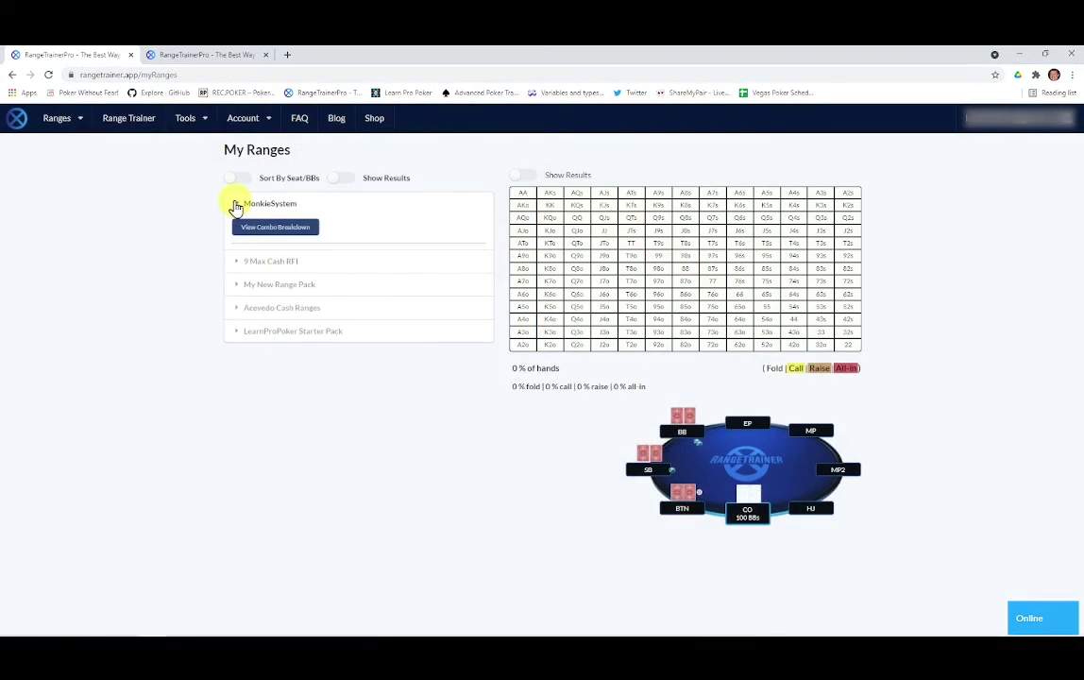
left_click(236, 207)
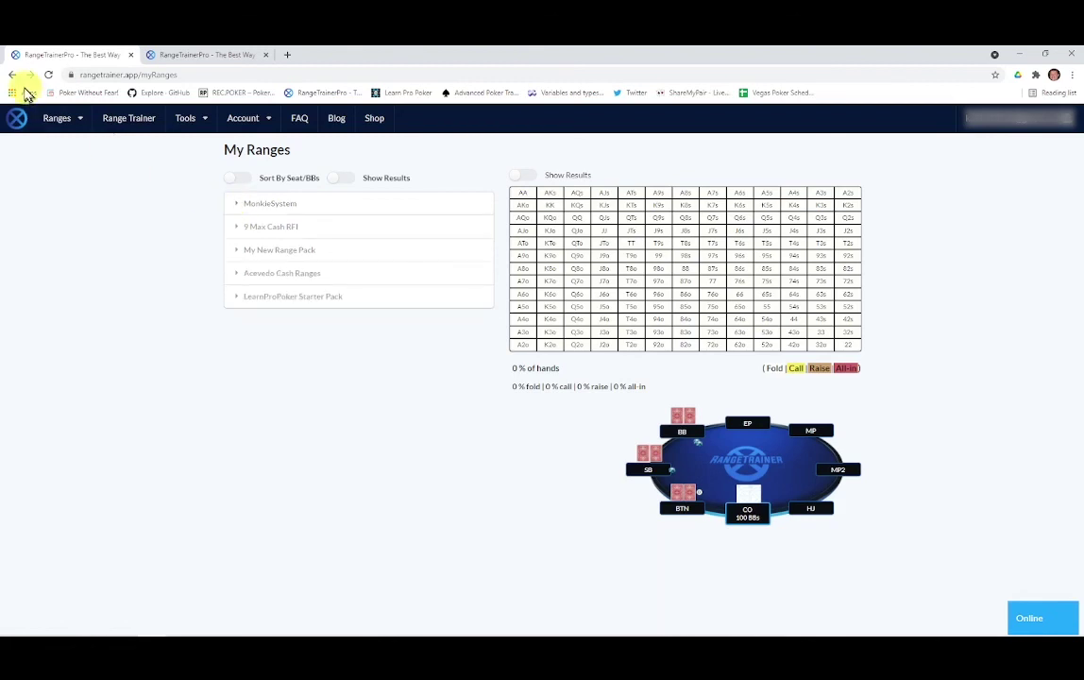
Add a CO 100 BB Folded To range to MonkieSystem, raising 88+, AKo, AQo, ATs+, KQs and KJs at 100.
left_click(81, 122)
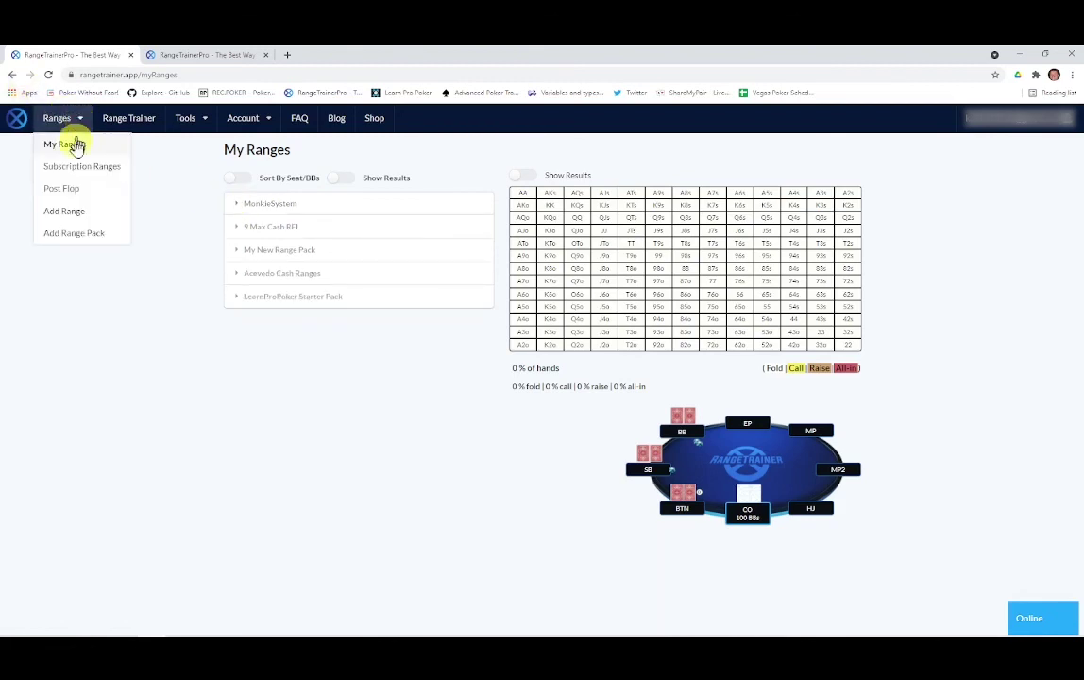
left_click(73, 212)
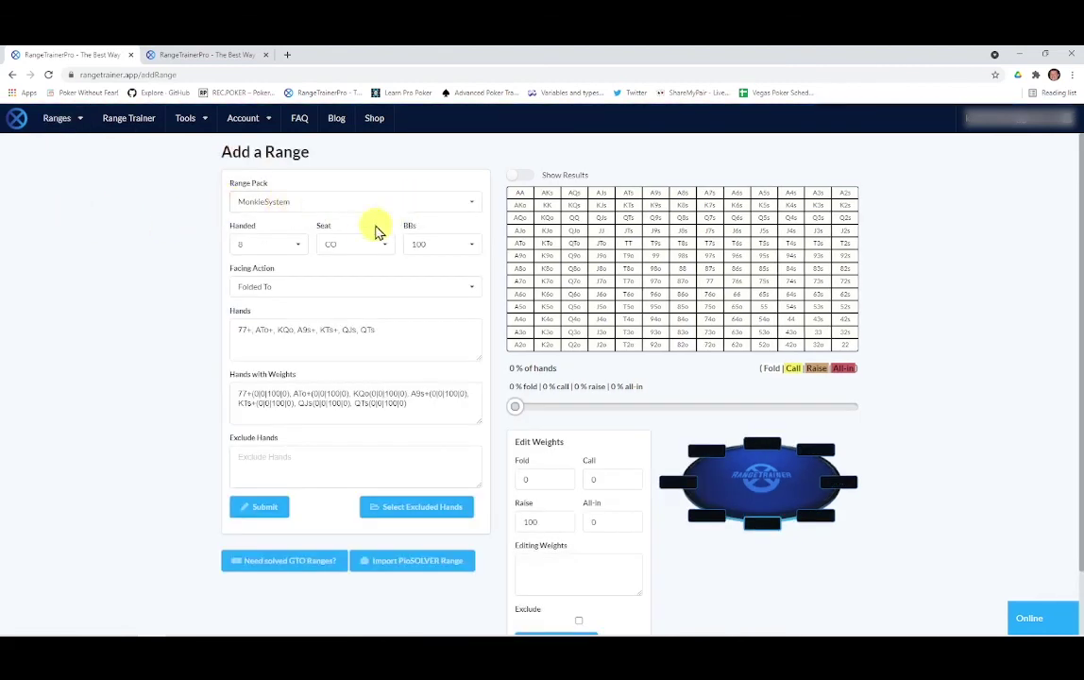
left_click_drag(516, 409, 545, 406)
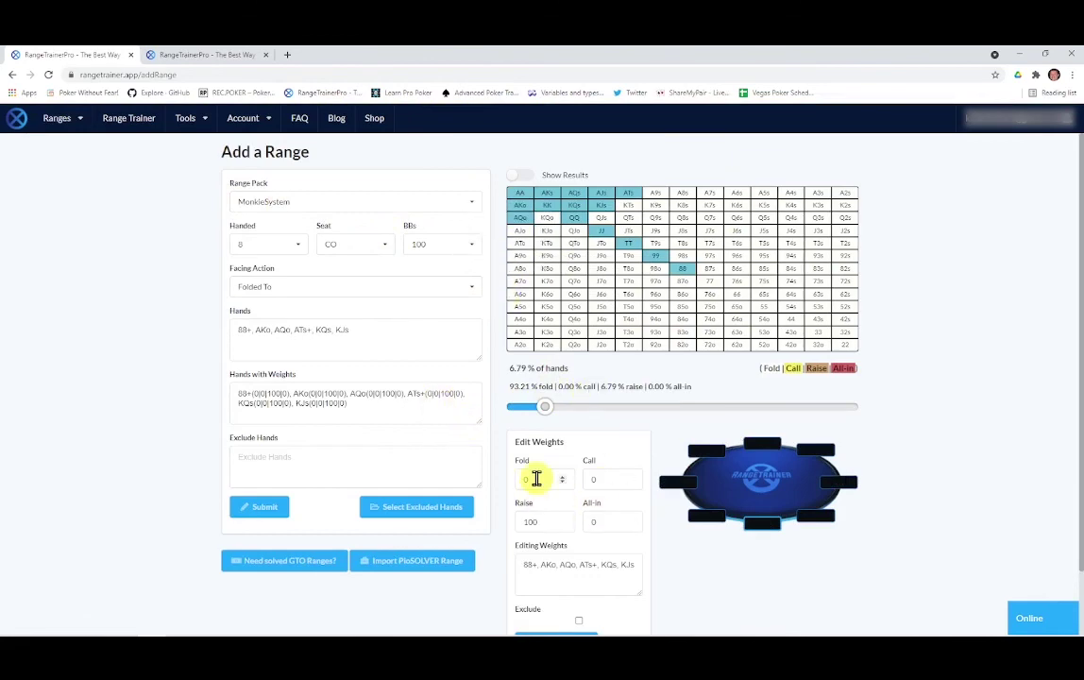
scroll(604, 580, "down", 1)
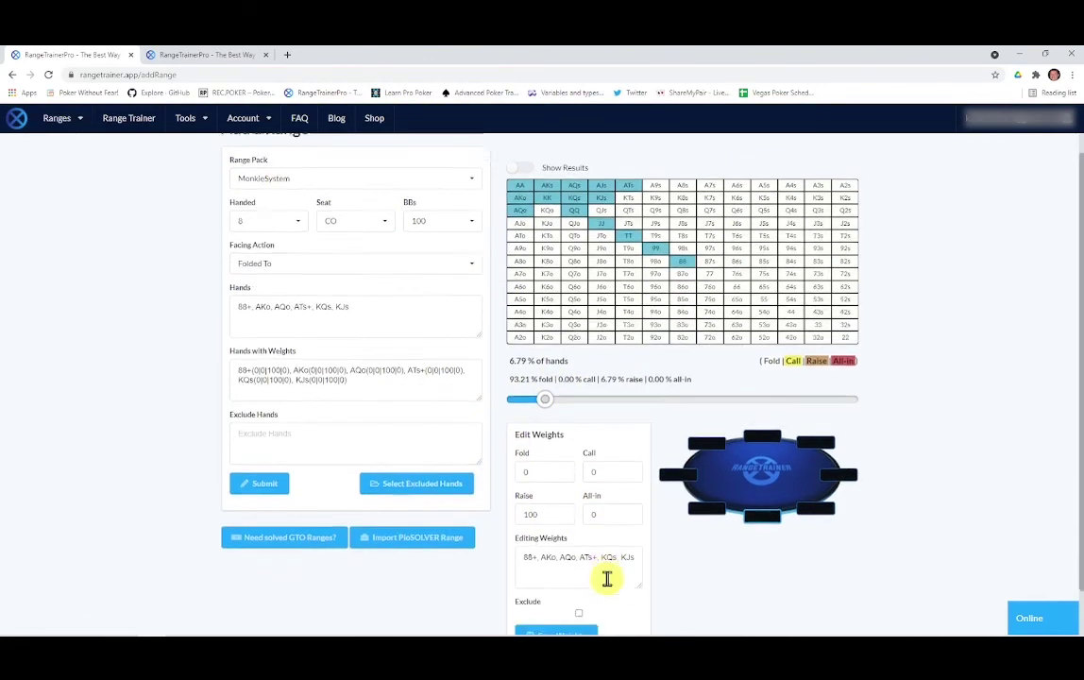
left_click(559, 605)
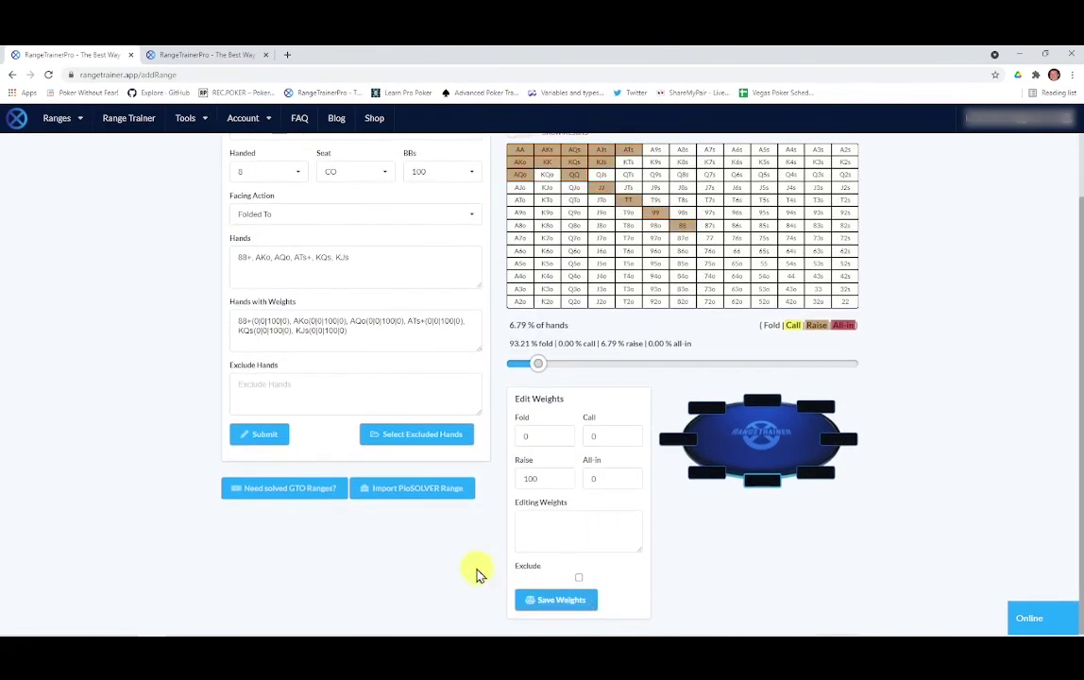
left_click(257, 436)
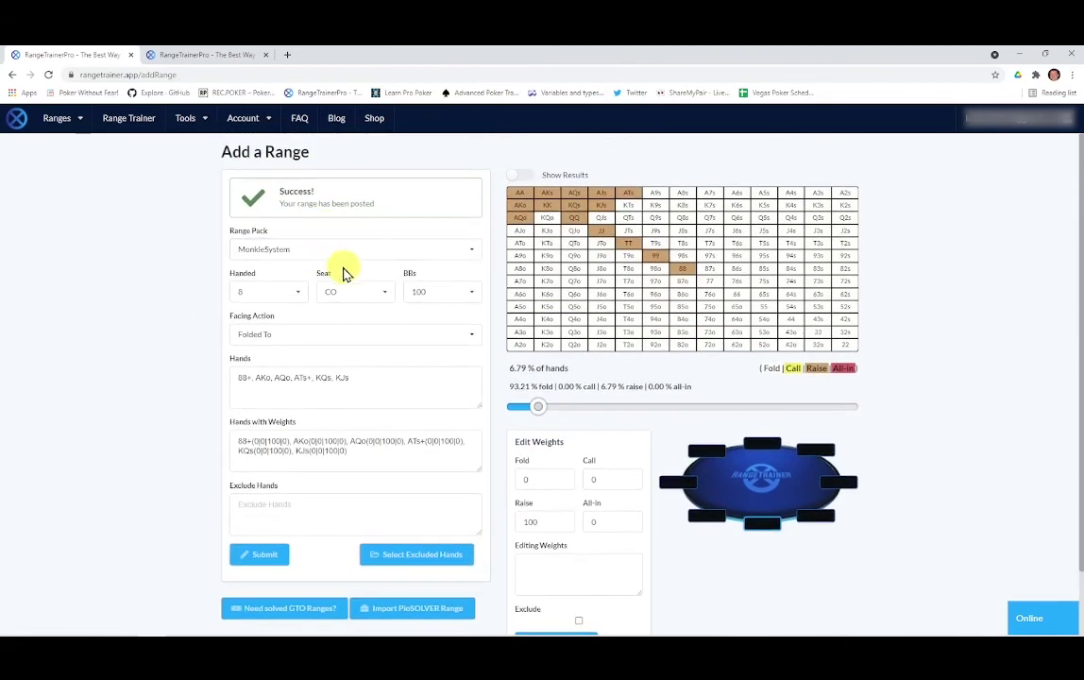
Display the re-created CO - RFI range under 100 BBs of the MonkieSystem pack.
left_click(64, 119)
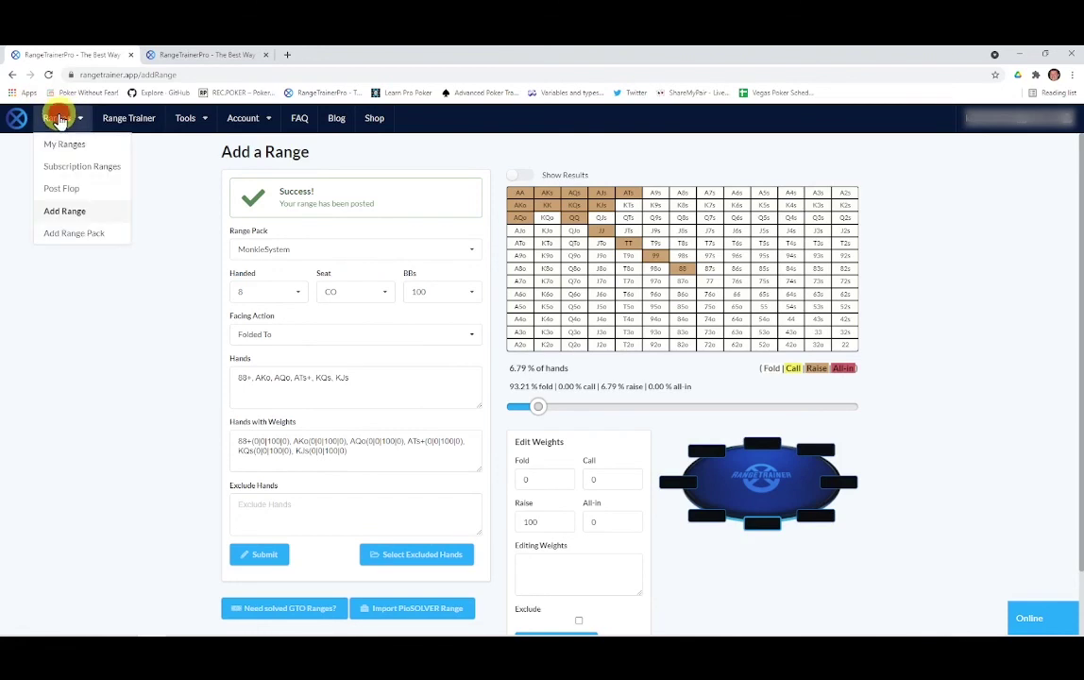
left_click(65, 143)
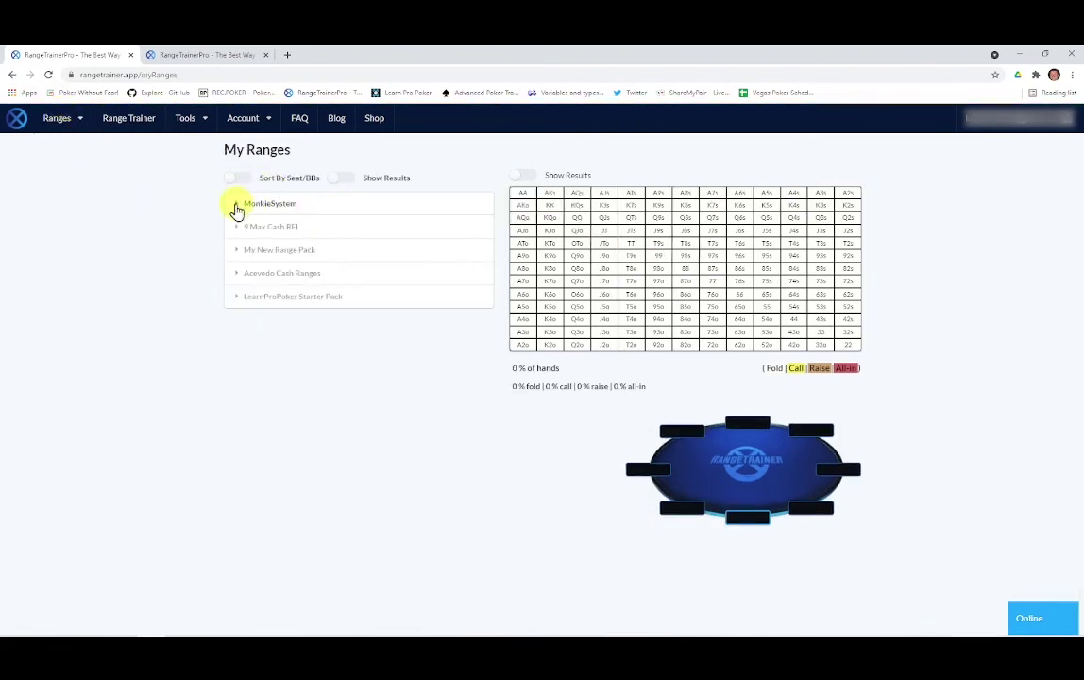
left_click(235, 207)
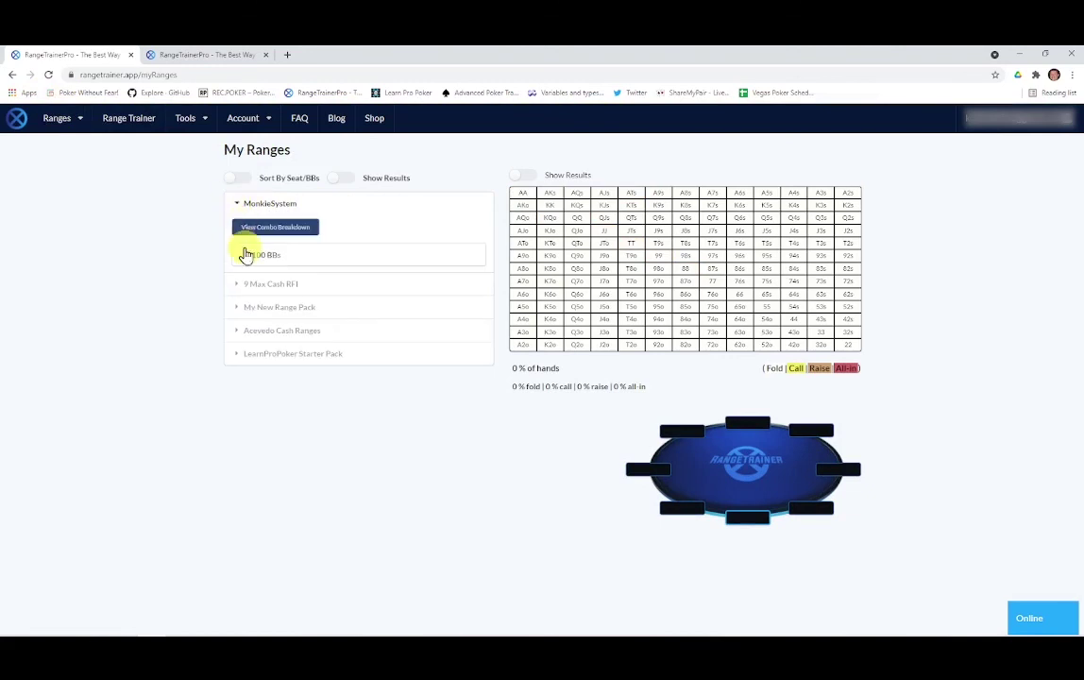
left_click(243, 258)
left_click(260, 281)
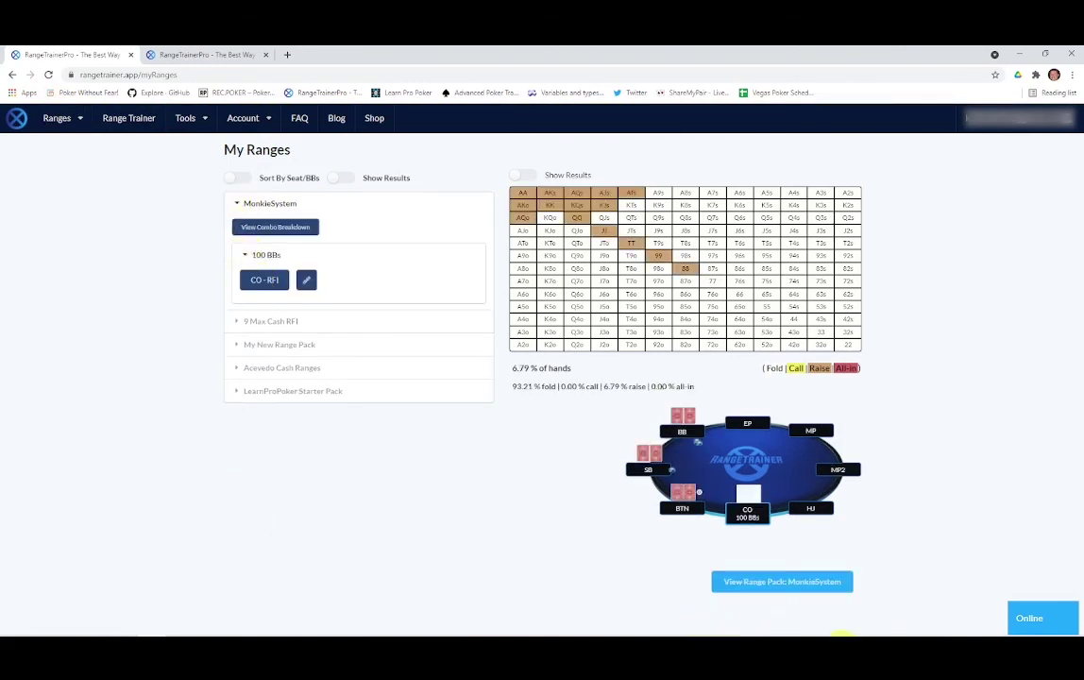
Open the MonkieSystem range pack and delete the entire pack.
left_click(779, 583)
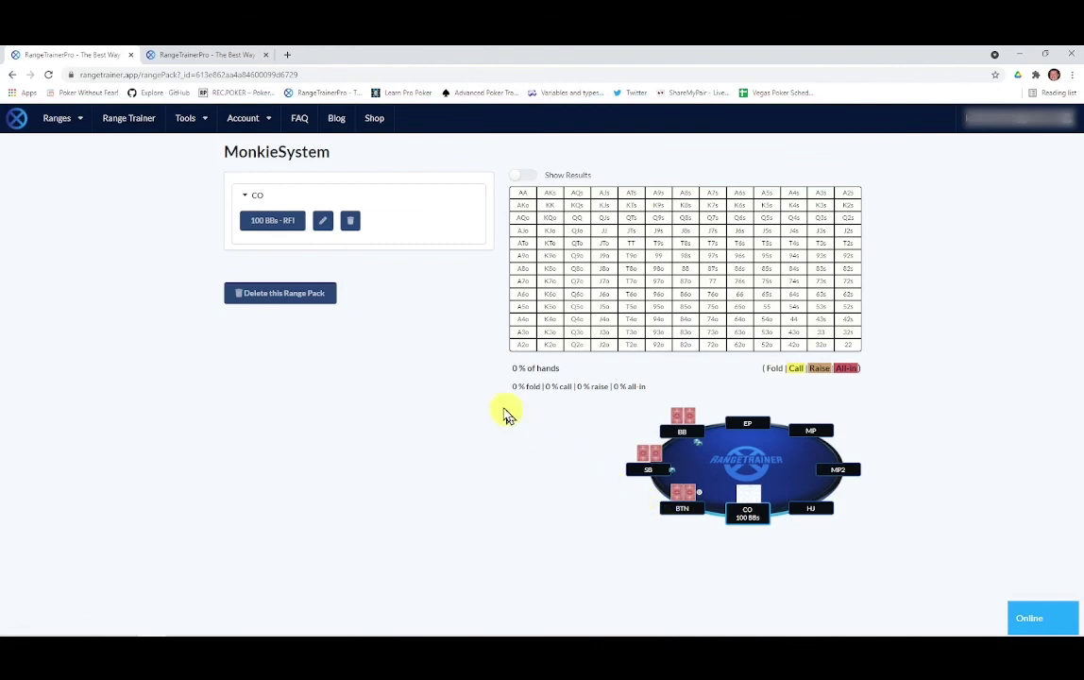
left_click(281, 299)
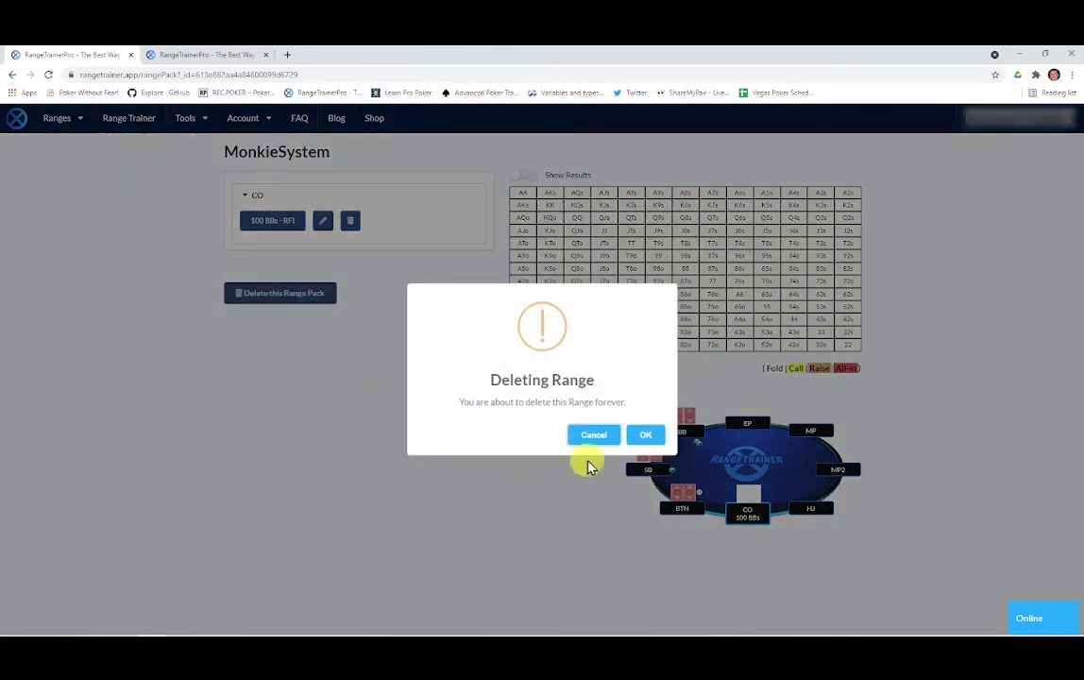
left_click(645, 437)
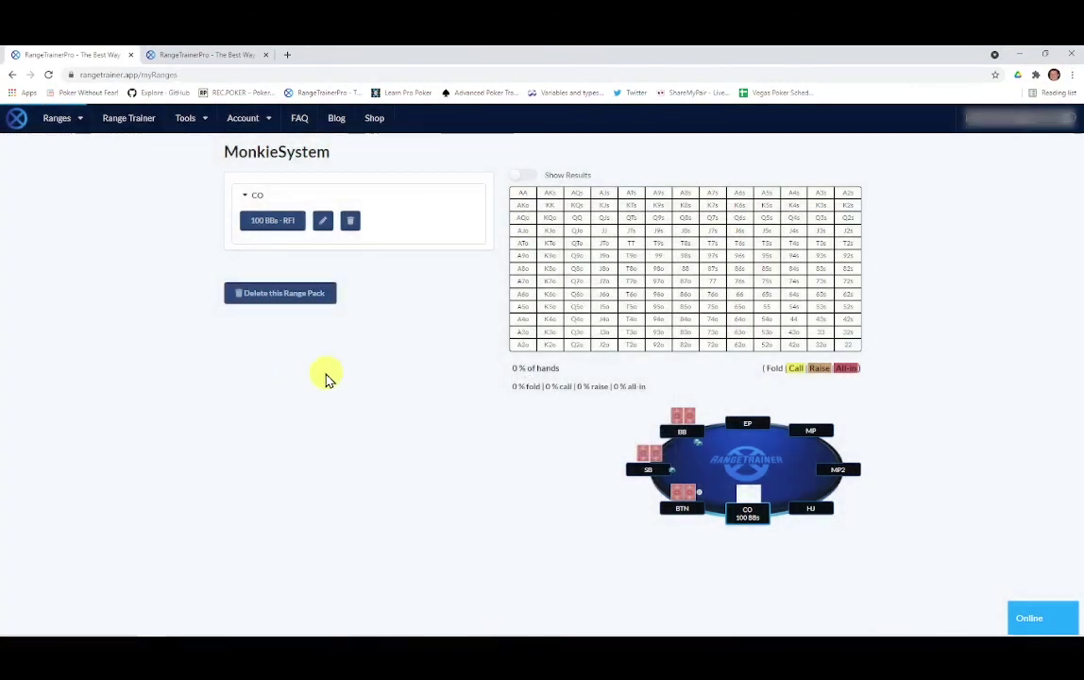